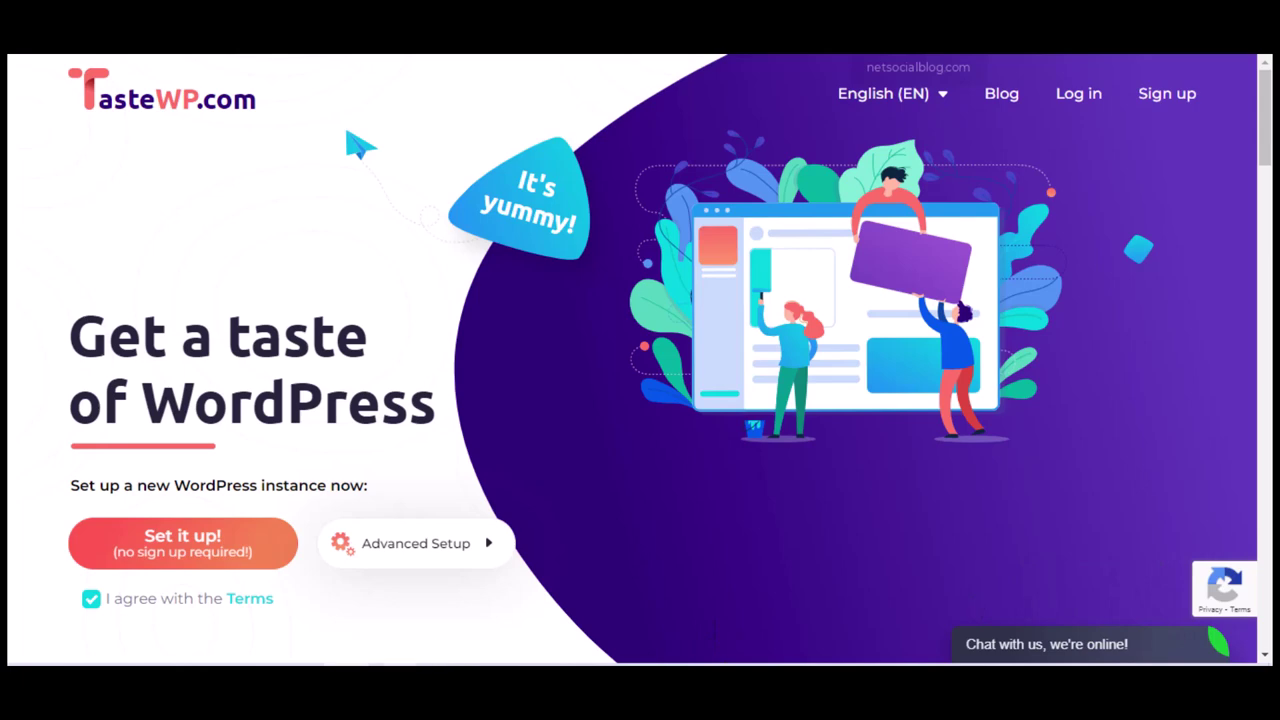
Step: Switch to the Notepad note, highlight part of its title about backing up a WordPress website to cloud storage, and return to TasteWP
key(alt+Tab)
drag(803, 212, 1040, 212)
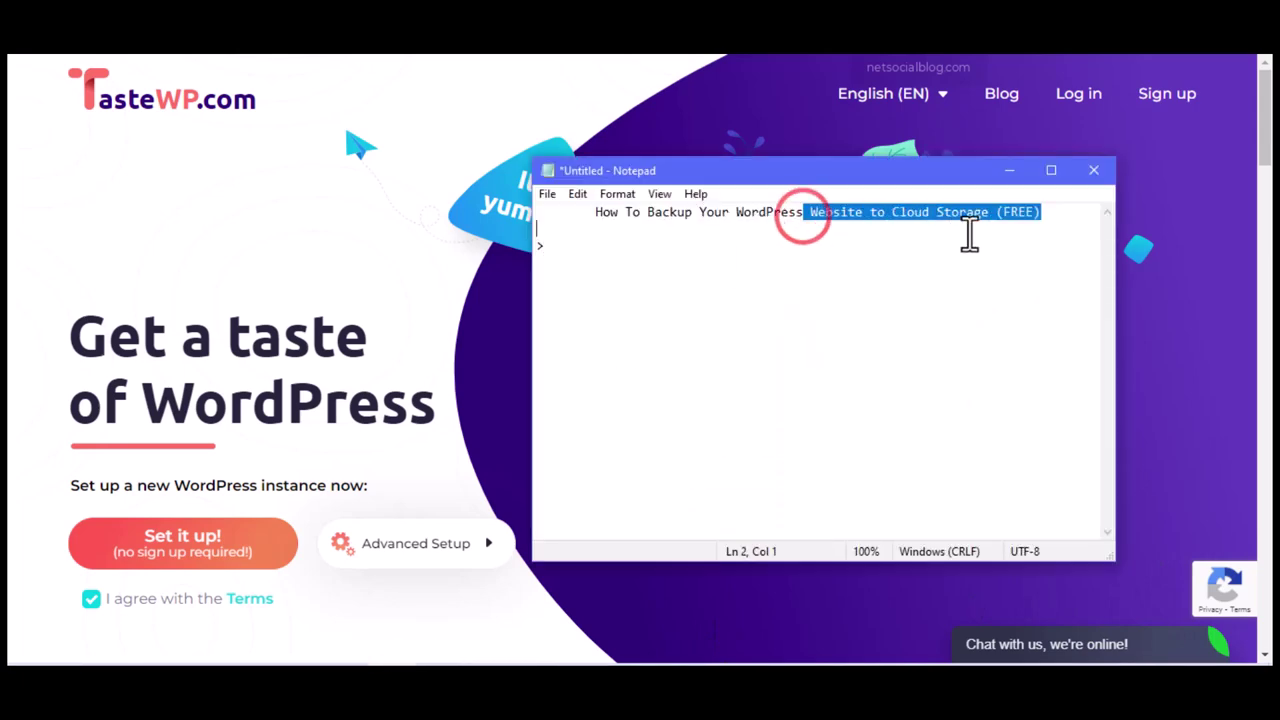
click(1031, 212)
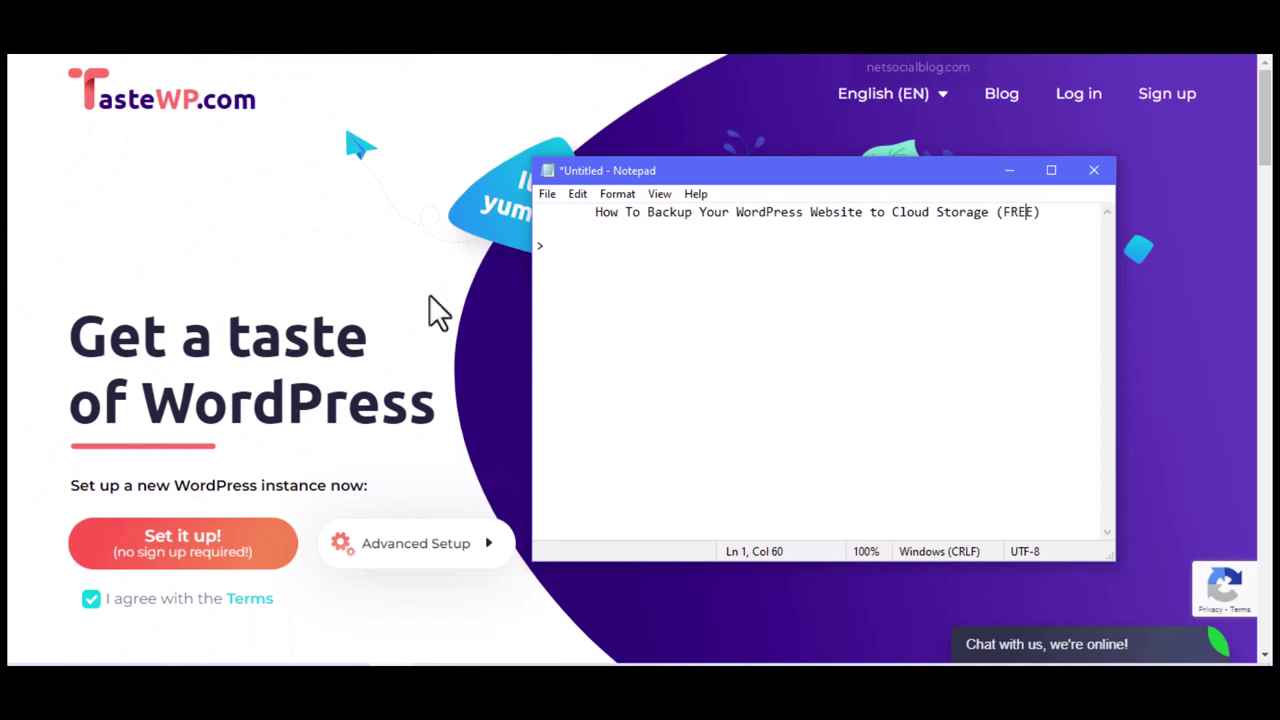
click(358, 296)
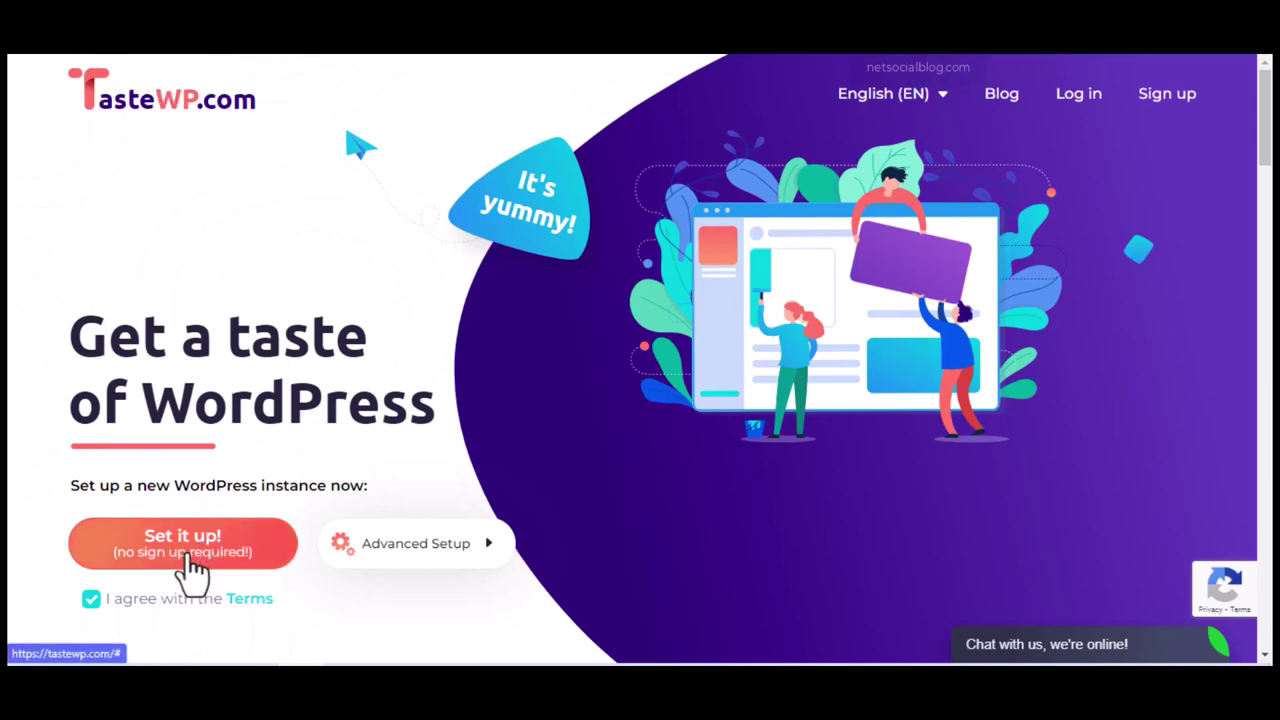
Step: Create a new TasteWP WordPress instance without signing up and access its admin dashboard
click(160, 560)
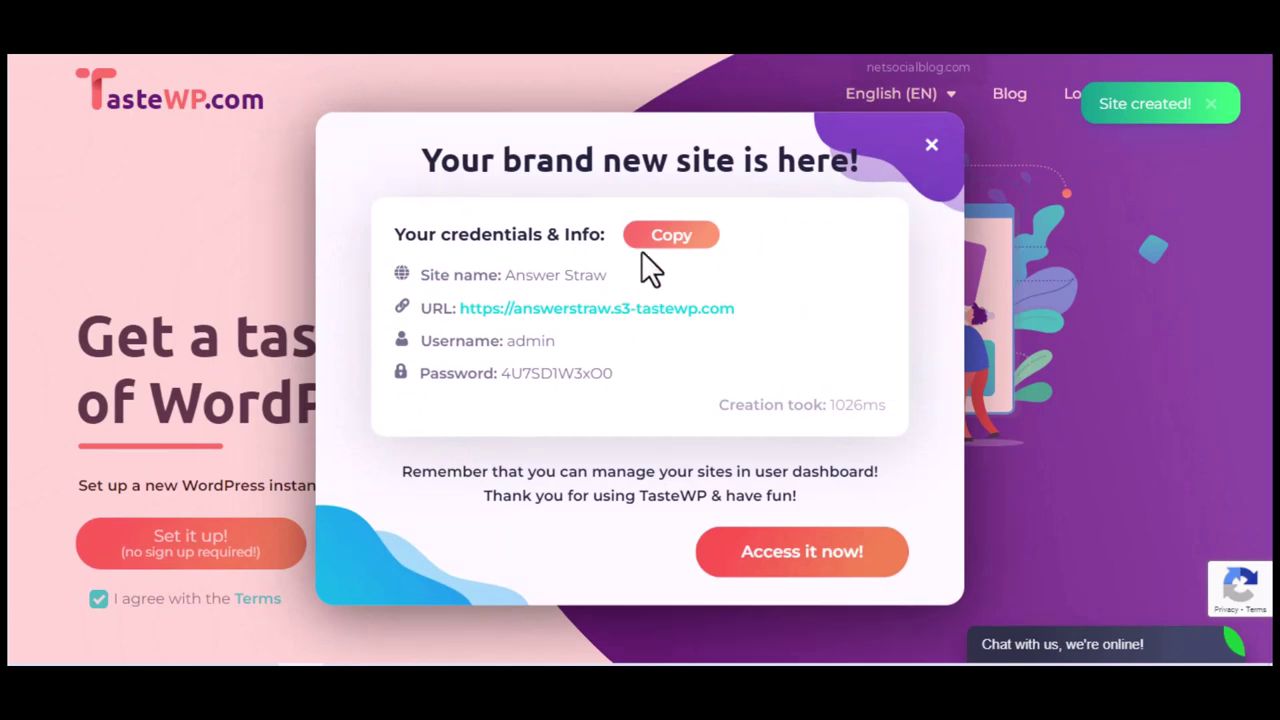
click(623, 525)
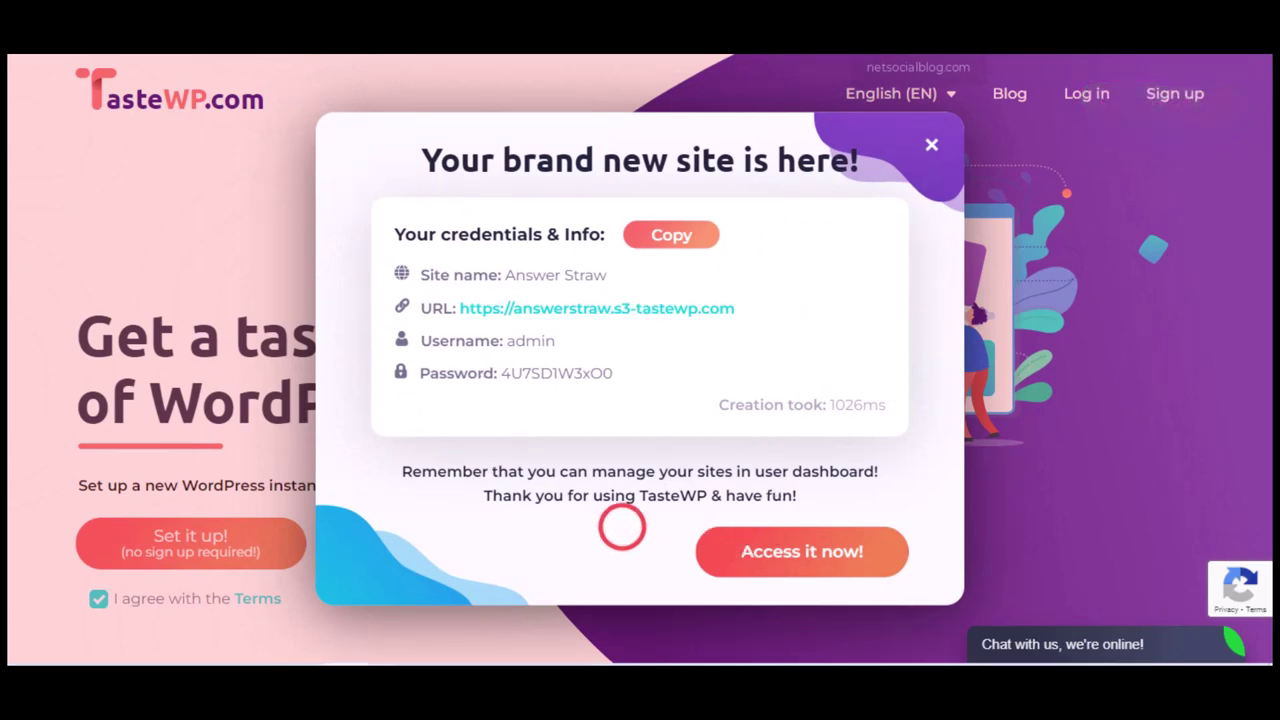
click(779, 540)
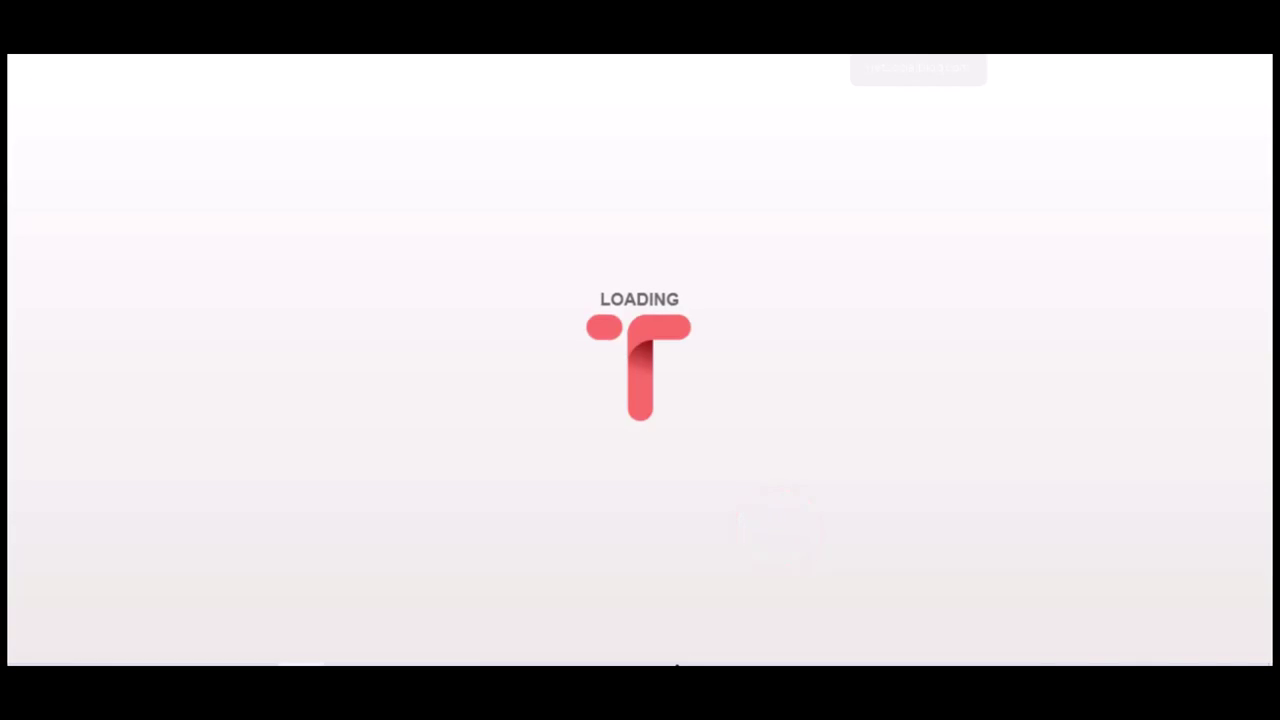
click(676, 662)
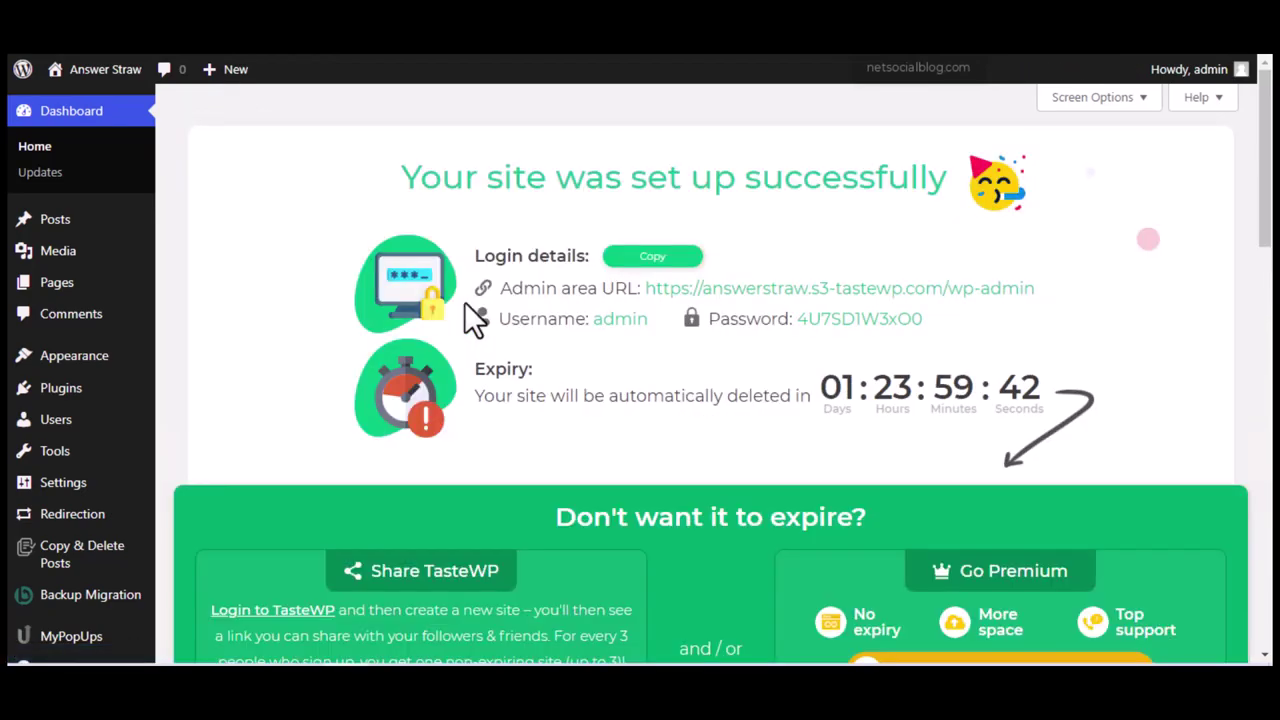
Step: Dismiss the TasteWP intro and the Welcome to WordPress panel on the dashboard
drag(1266, 160, 1266, 275)
click(726, 322)
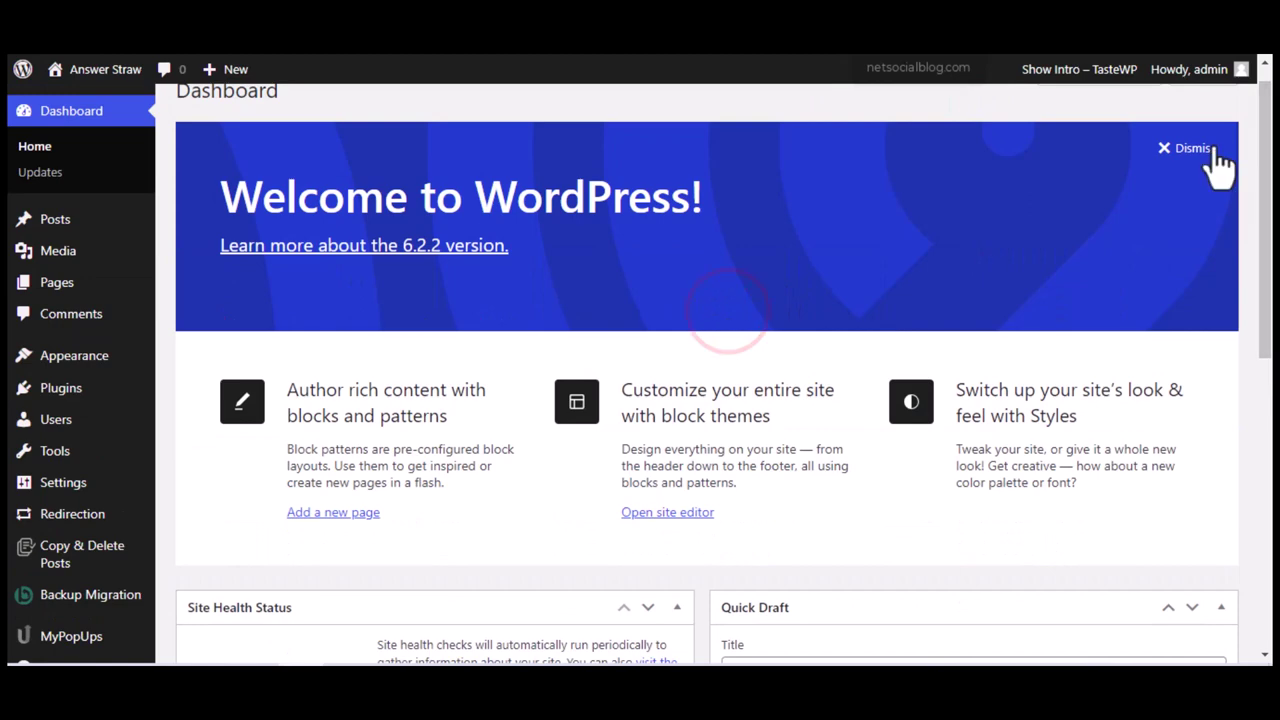
click(1212, 148)
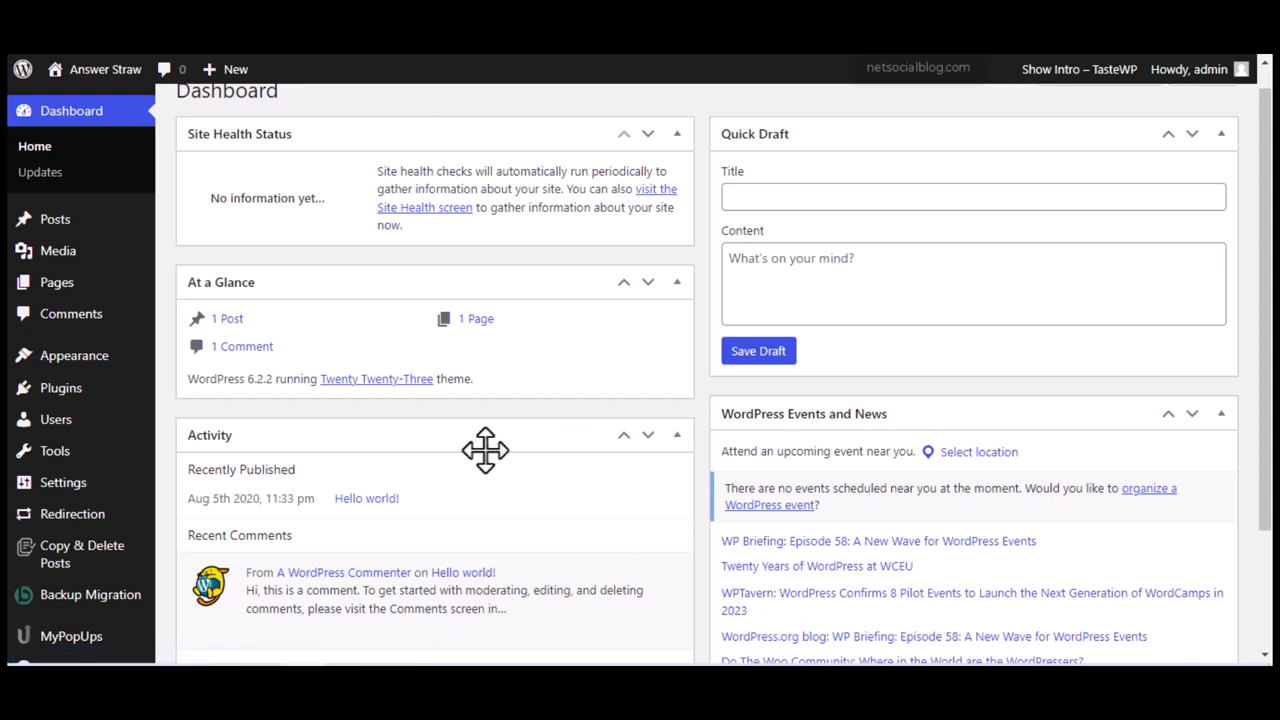
drag(1265, 192, 1265, 180)
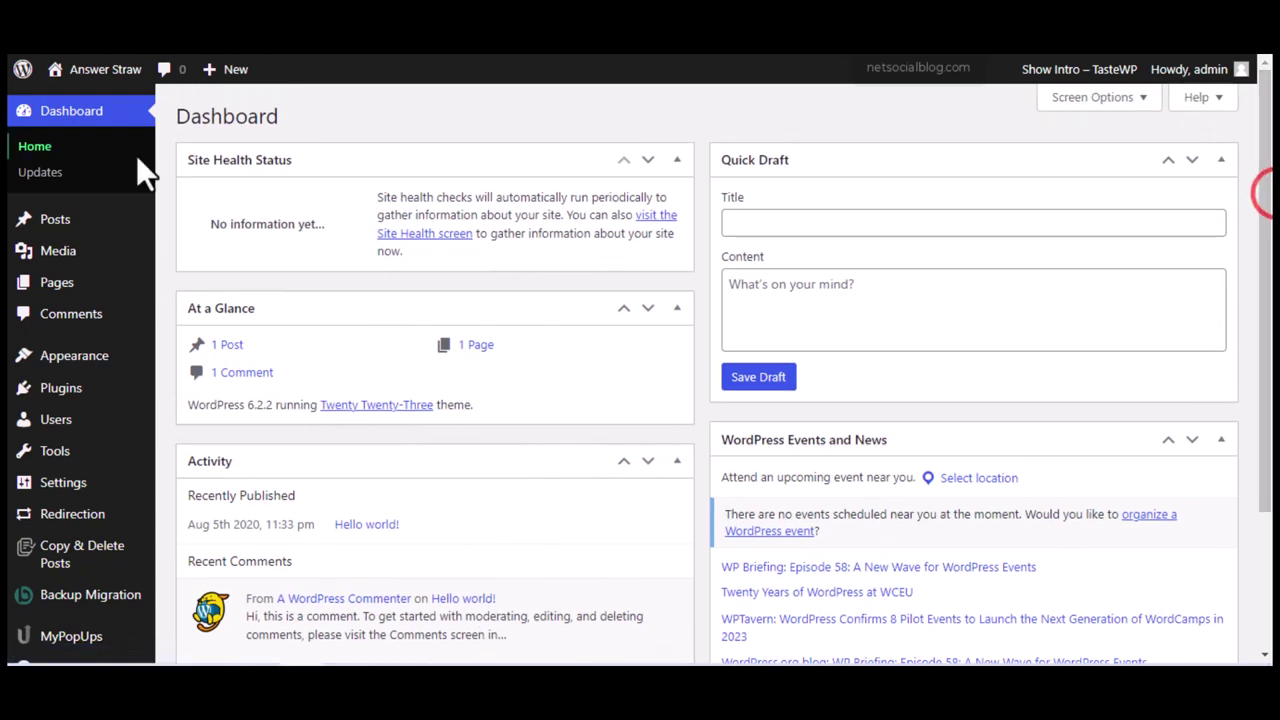
Step: View the new site's front end in a separate browser tab and return to the dashboard
right_click(105, 69)
click(164, 80)
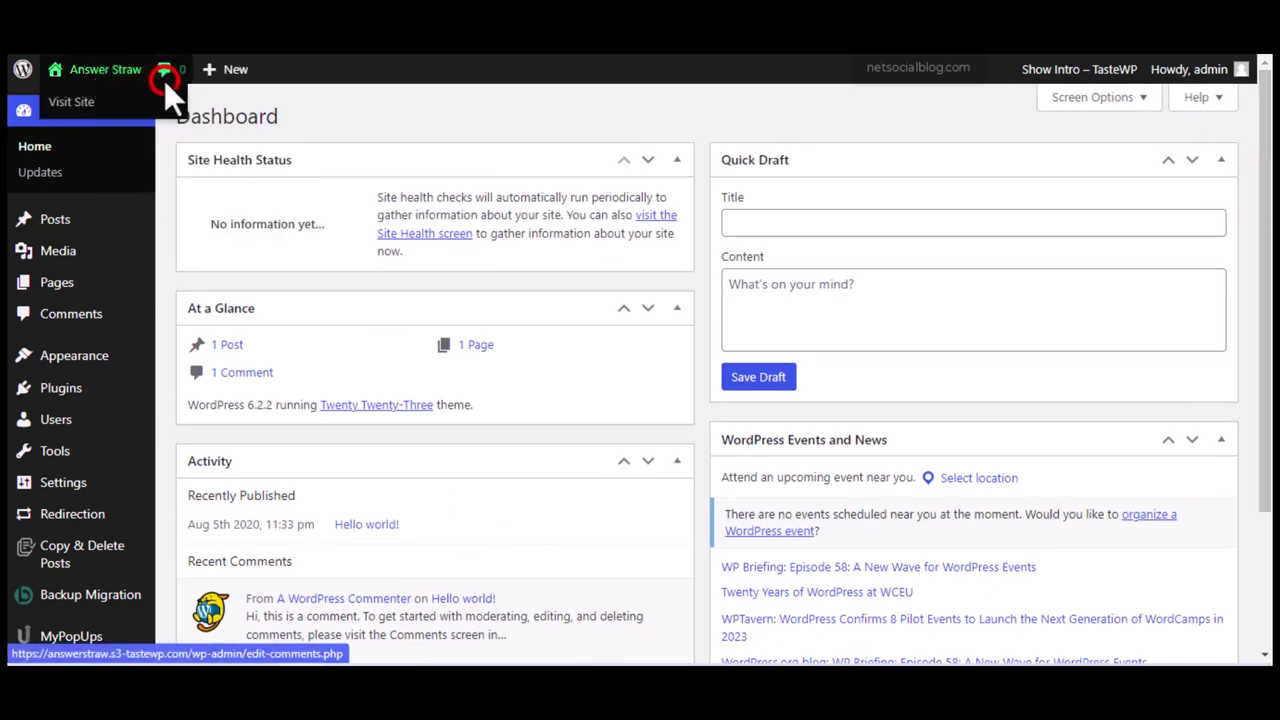
key(ctrl+Tab)
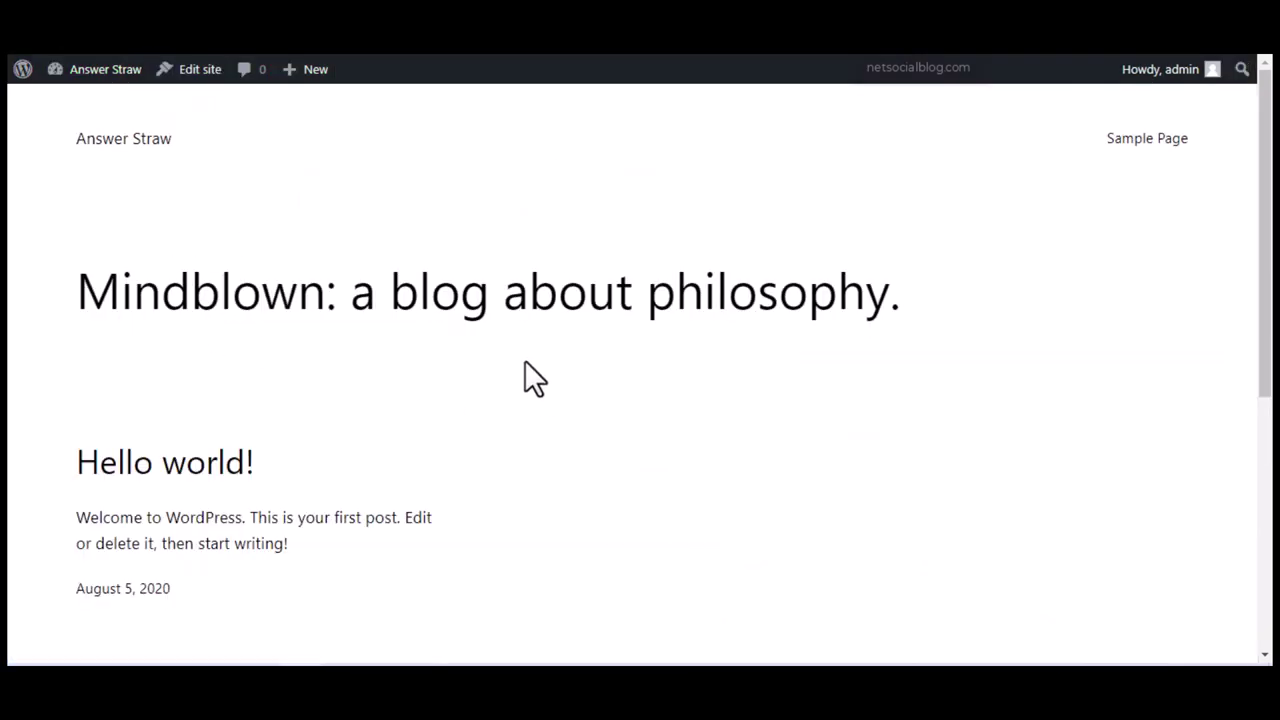
key(ctrl+Tab)
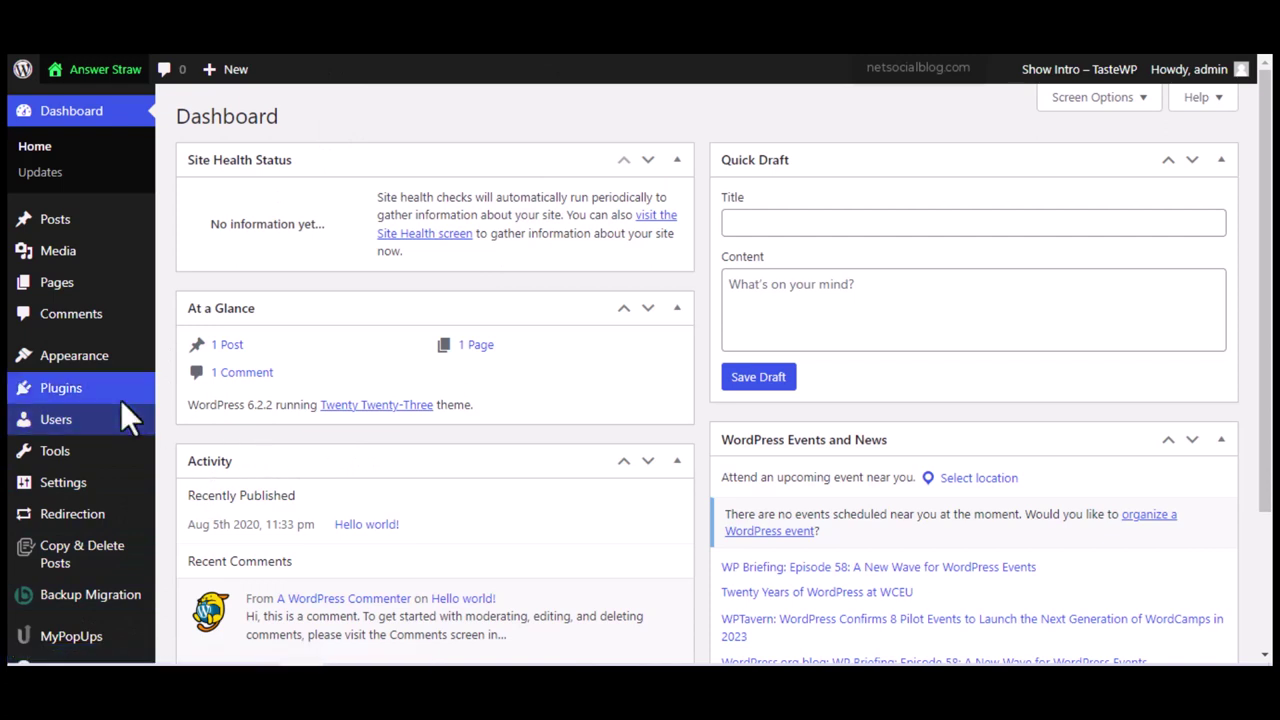
Step: Open the installed plugins list and deactivate all four plugins with a bulk action
click(78, 419)
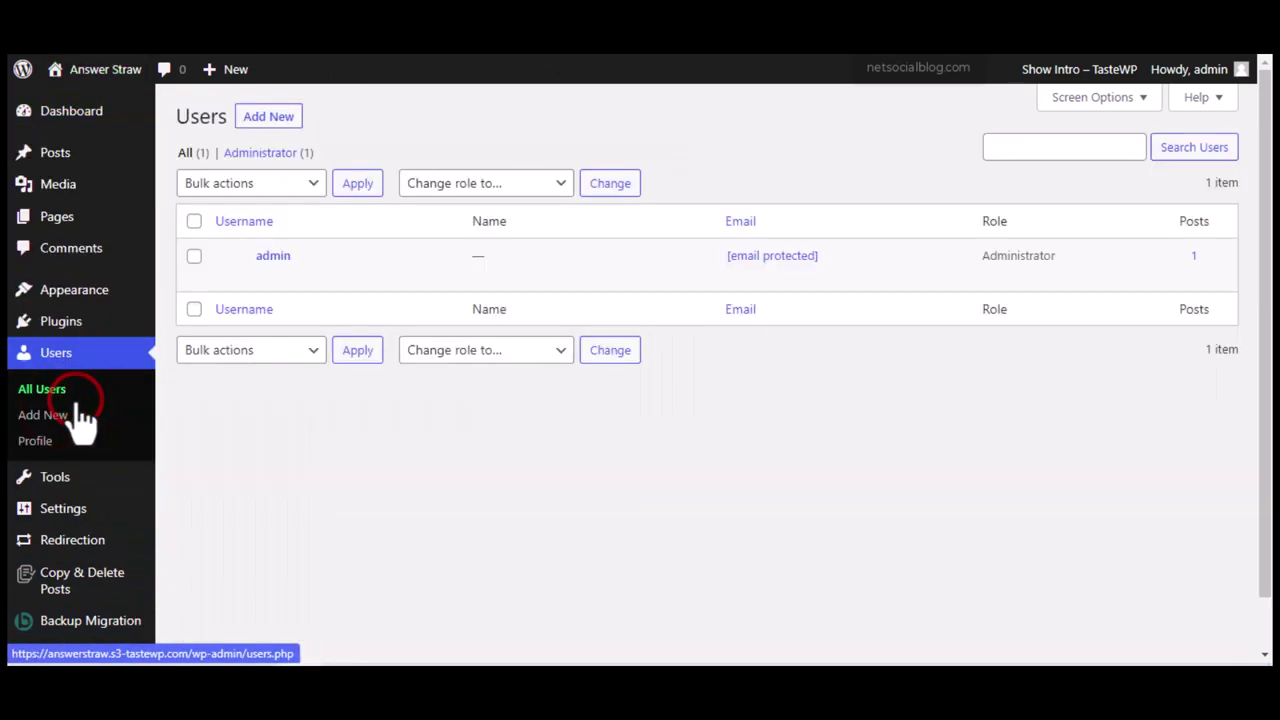
click(60, 322)
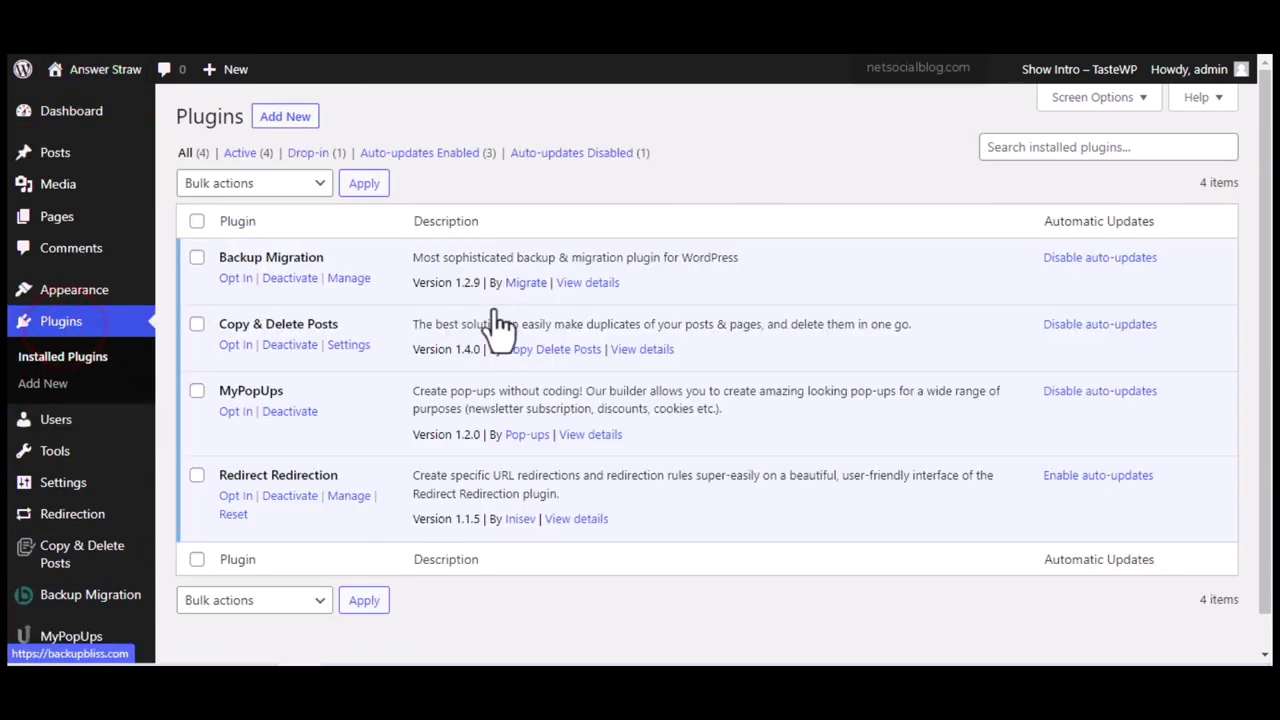
click(197, 257)
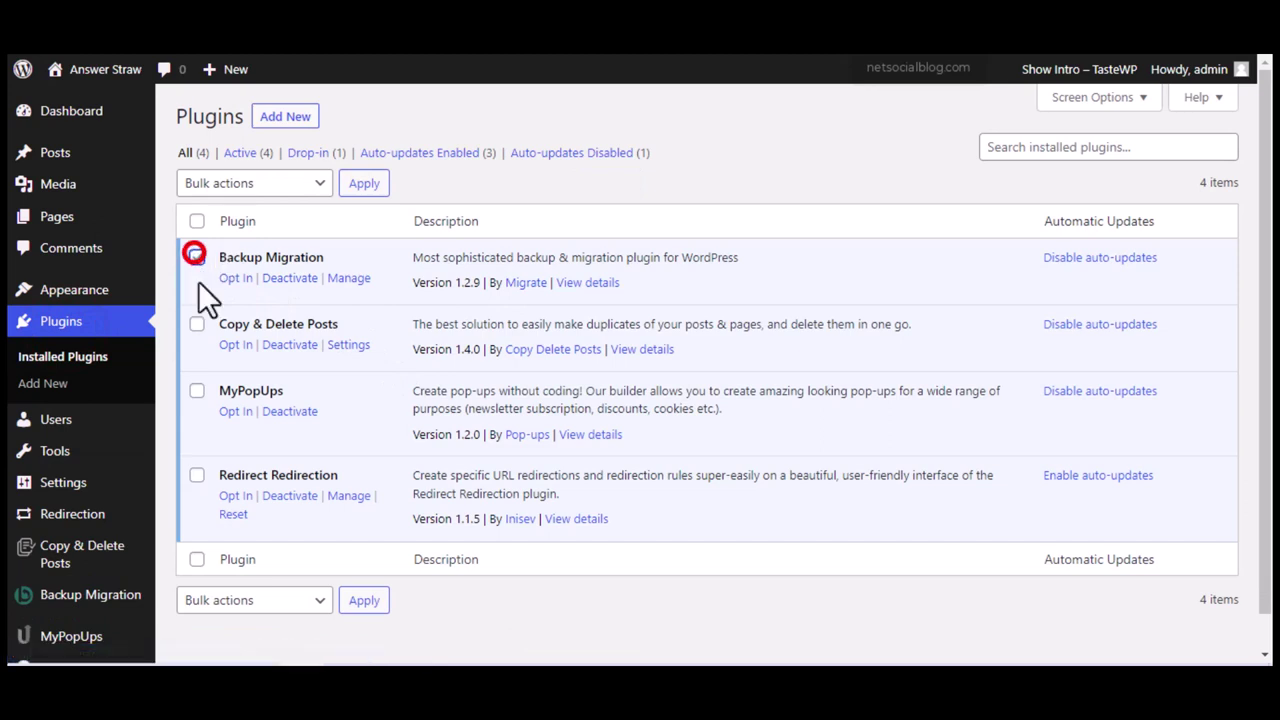
click(197, 221)
click(240, 185)
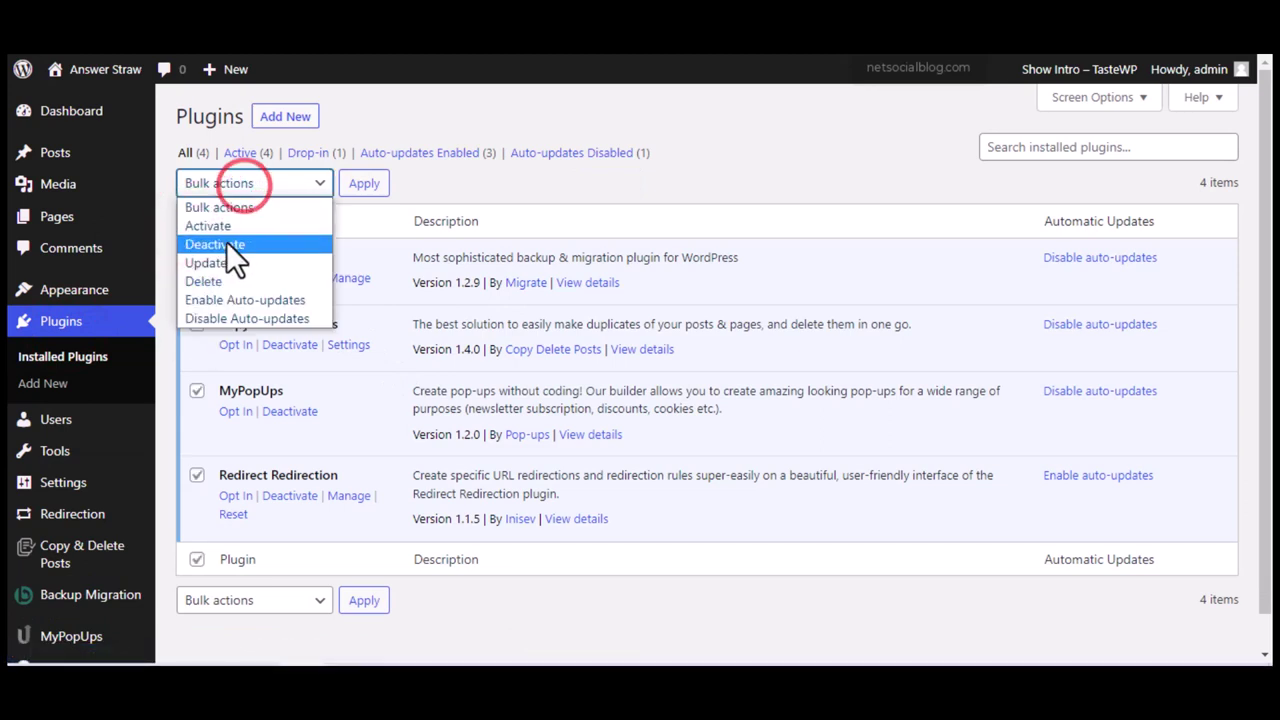
click(228, 246)
click(363, 188)
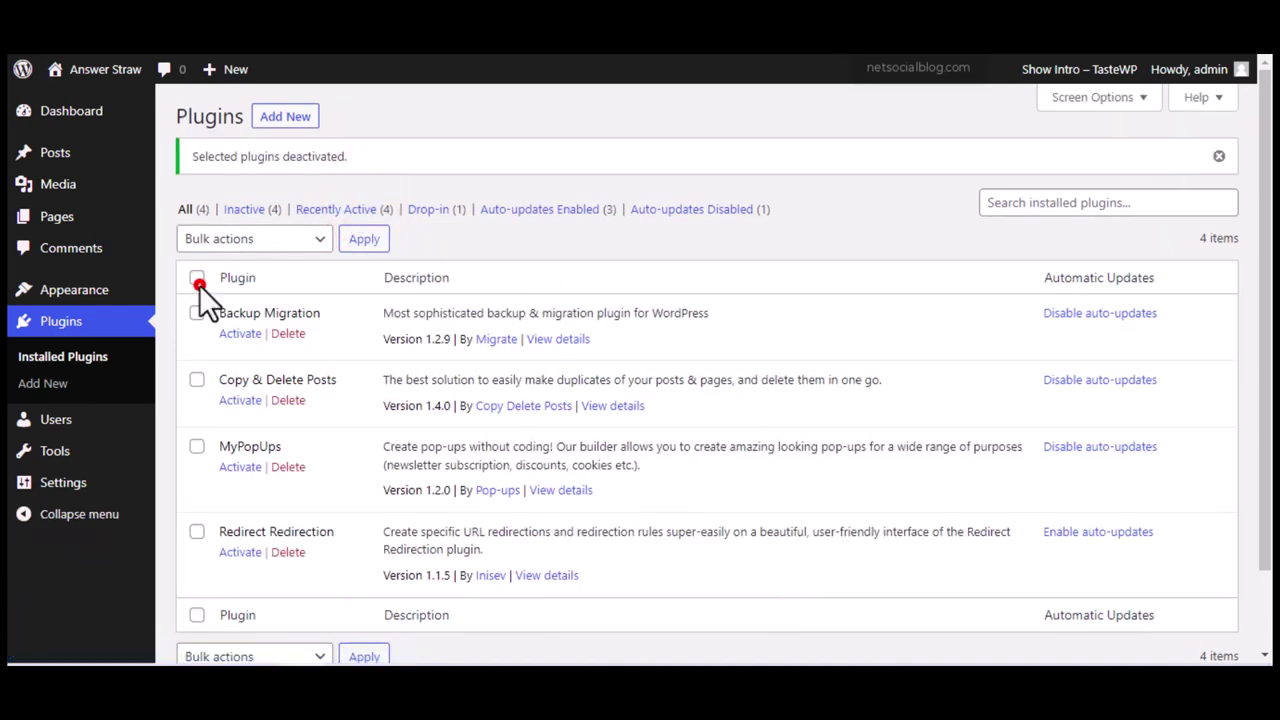
Step: Delete all four deactivated plugins and their data with a bulk action
click(197, 280)
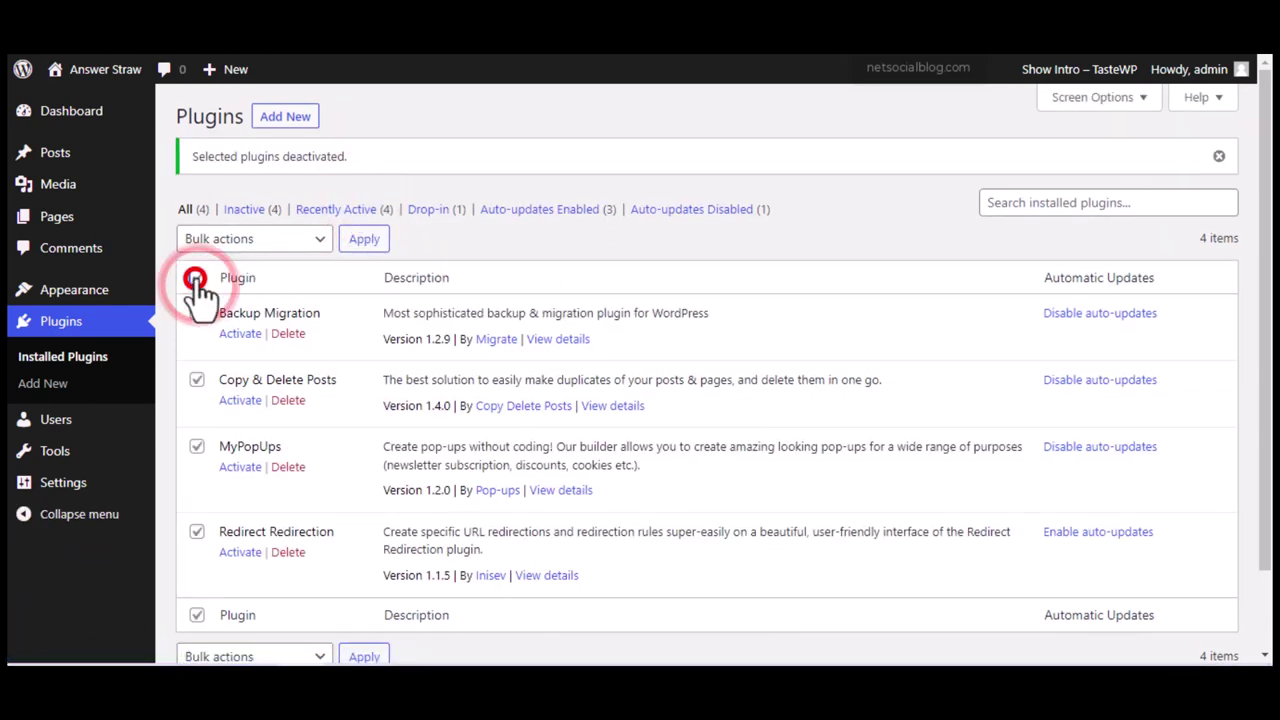
click(280, 241)
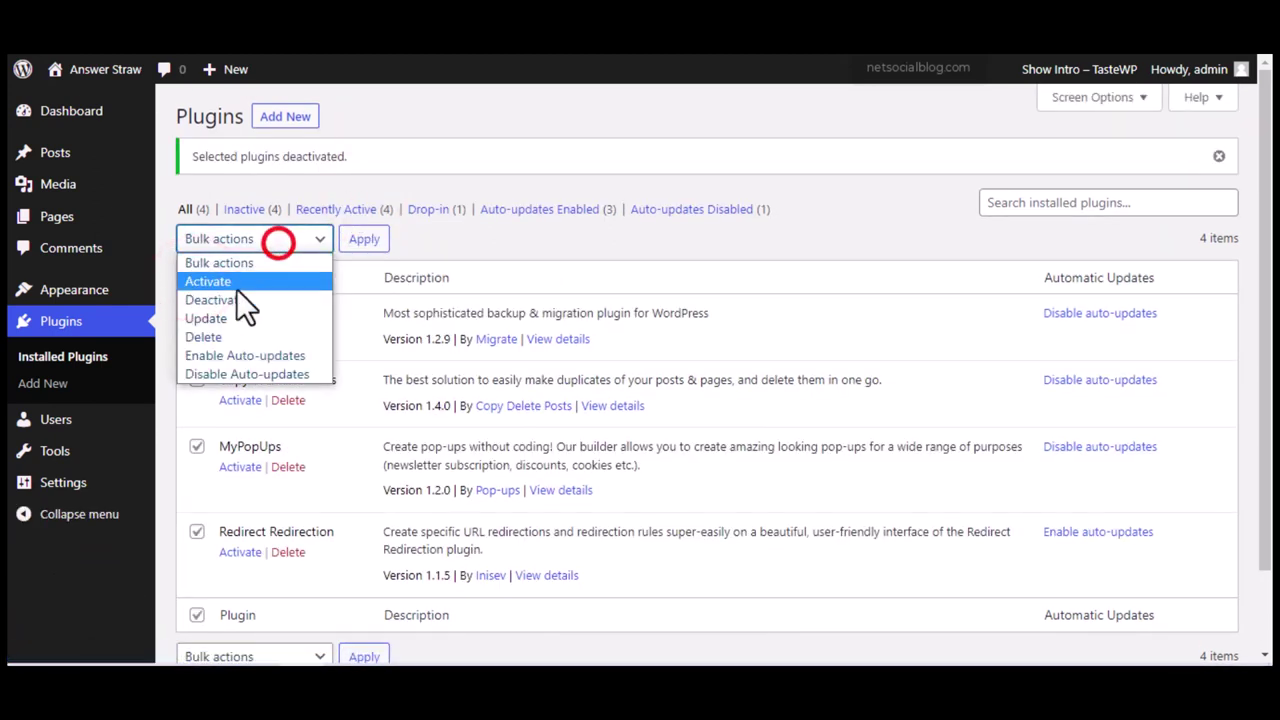
click(210, 334)
click(360, 241)
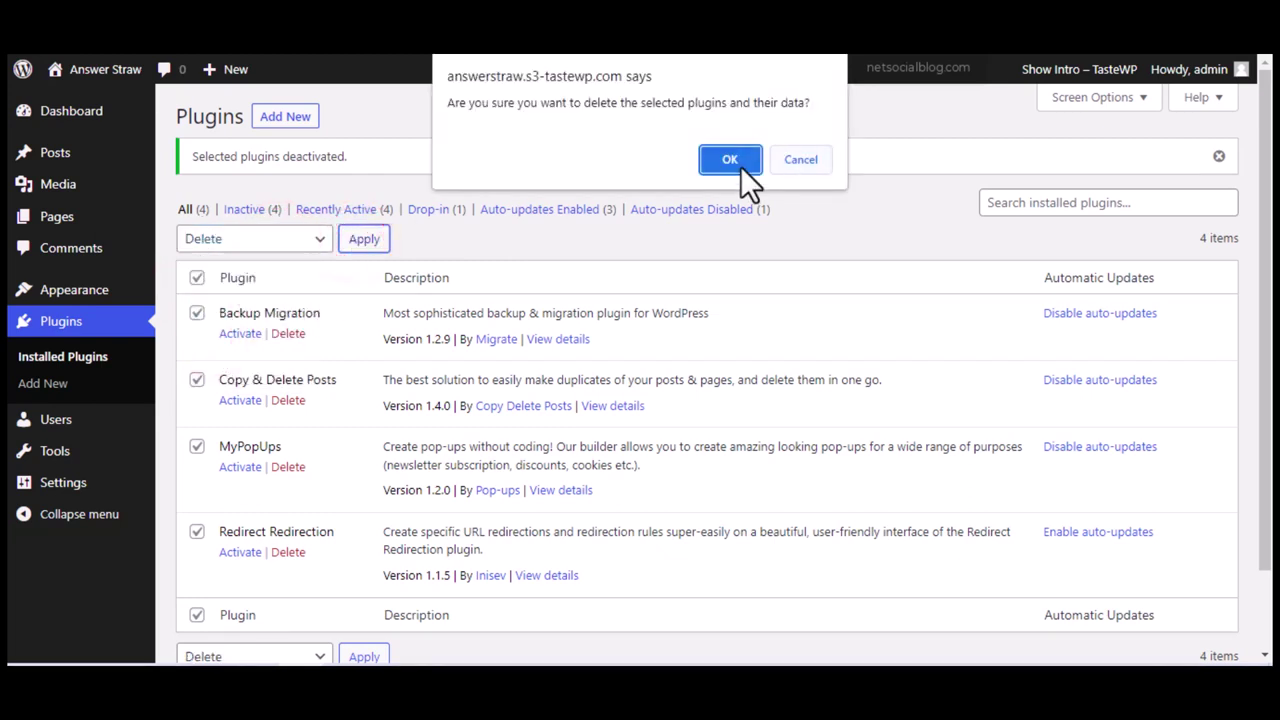
click(741, 167)
Step: Open the pages list and move Sample Page to the trash
click(57, 216)
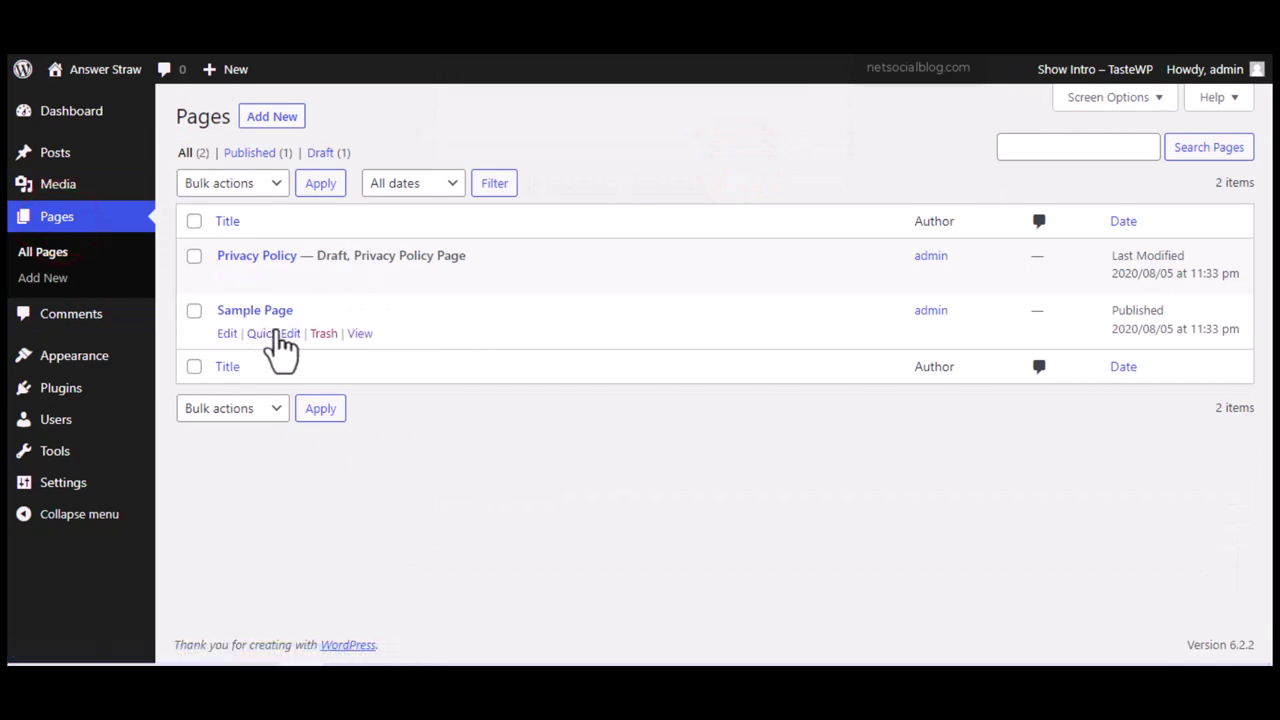
click(273, 333)
click(322, 334)
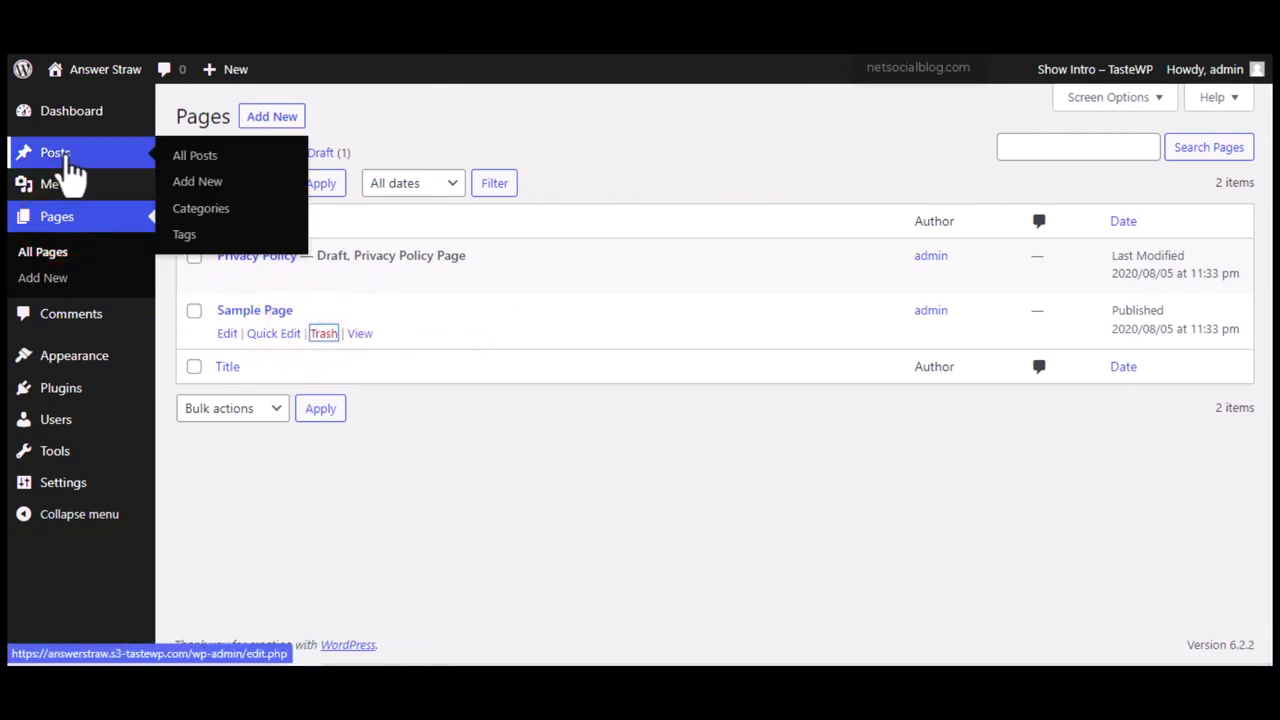
Step: Move the "Hello world!" post to the trash and open the comments list
click(62, 155)
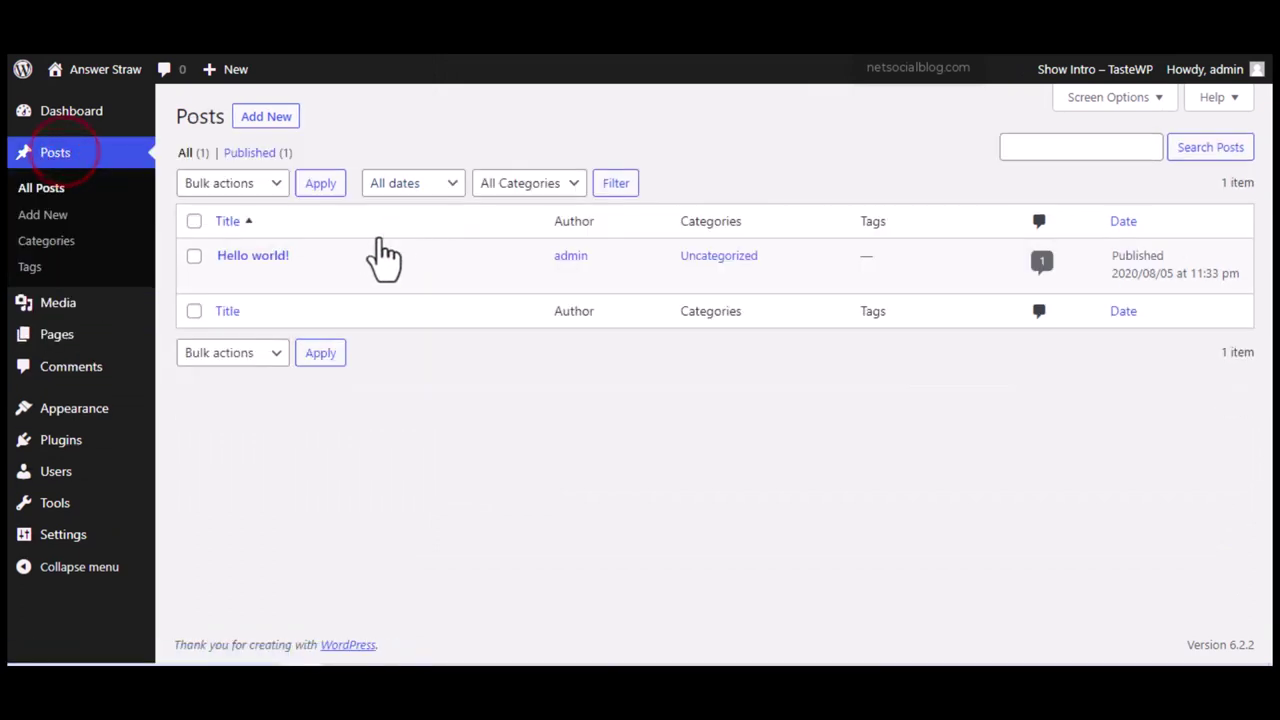
click(323, 277)
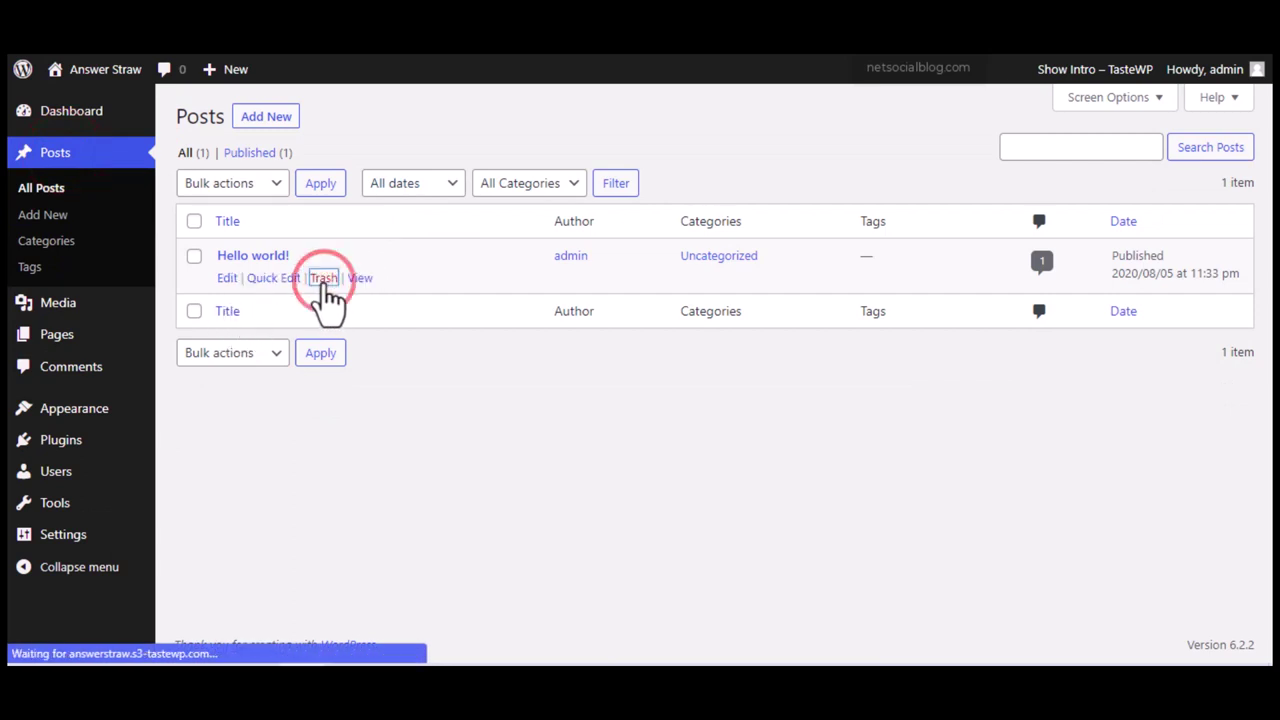
click(62, 367)
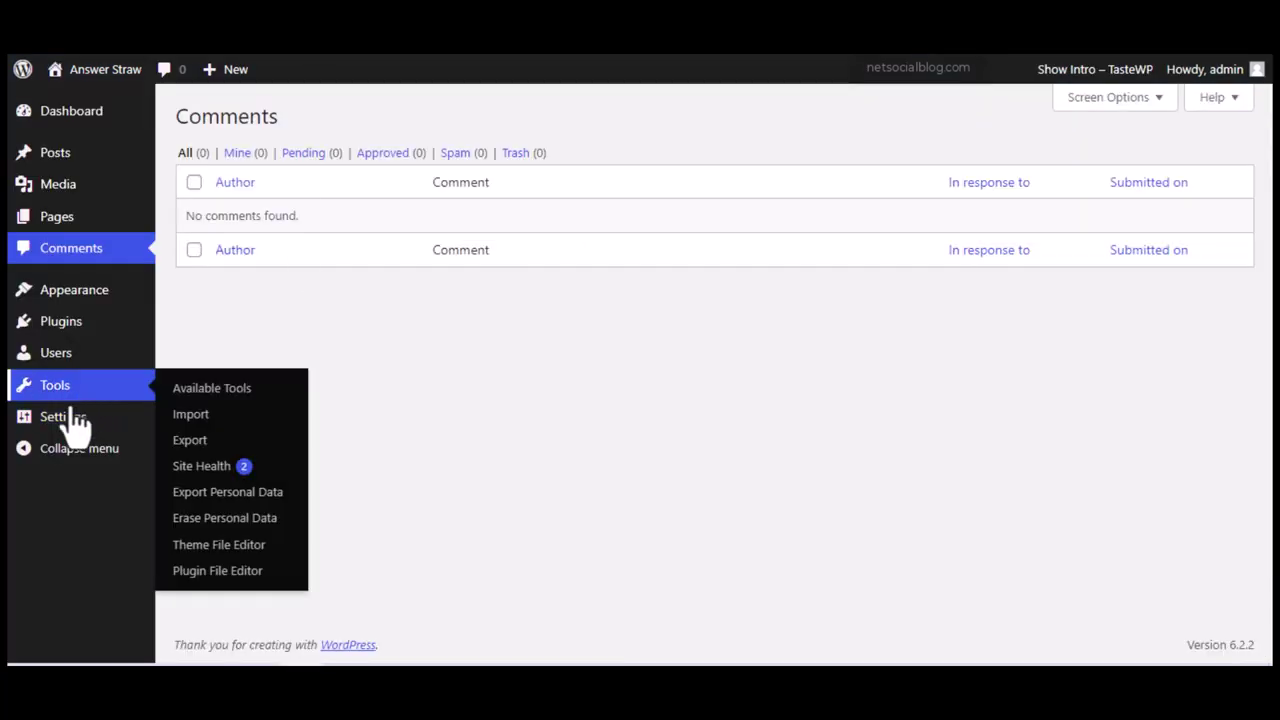
Step: Open the general settings and change the site title to "Demo Website"
mouse_move(63, 416)
click(208, 413)
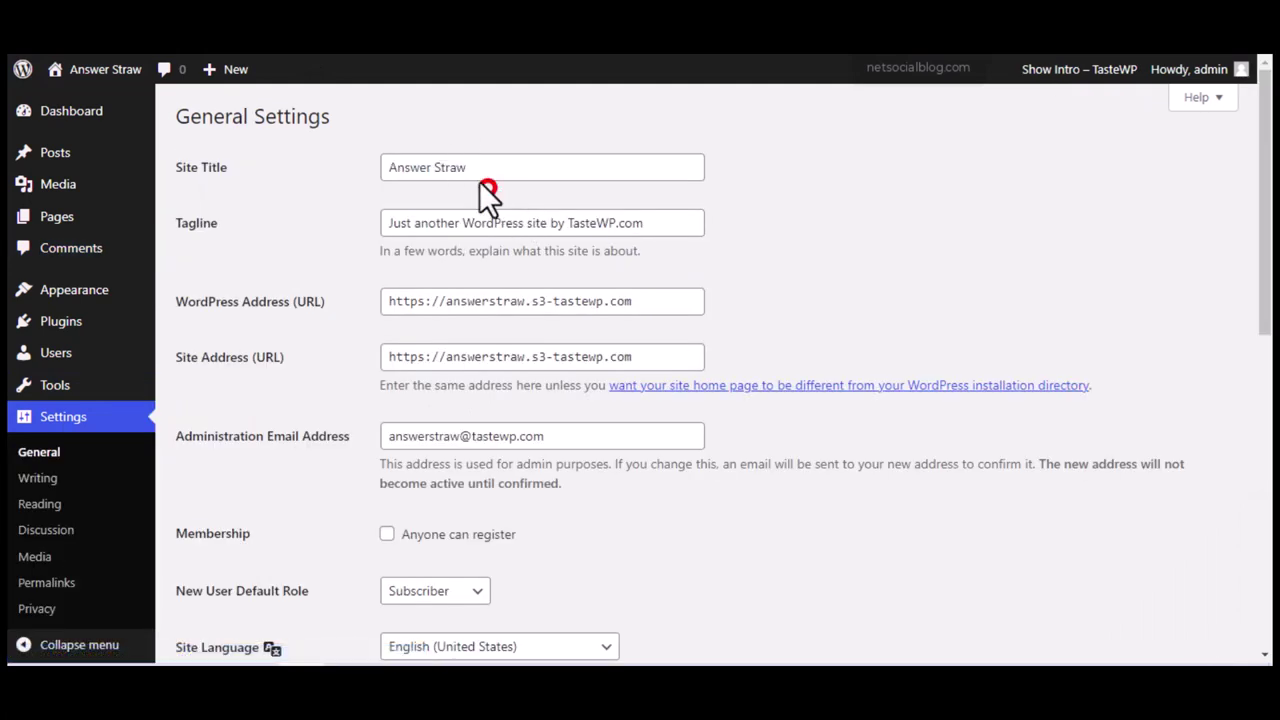
triple_click(480, 171)
key(BackSpace)
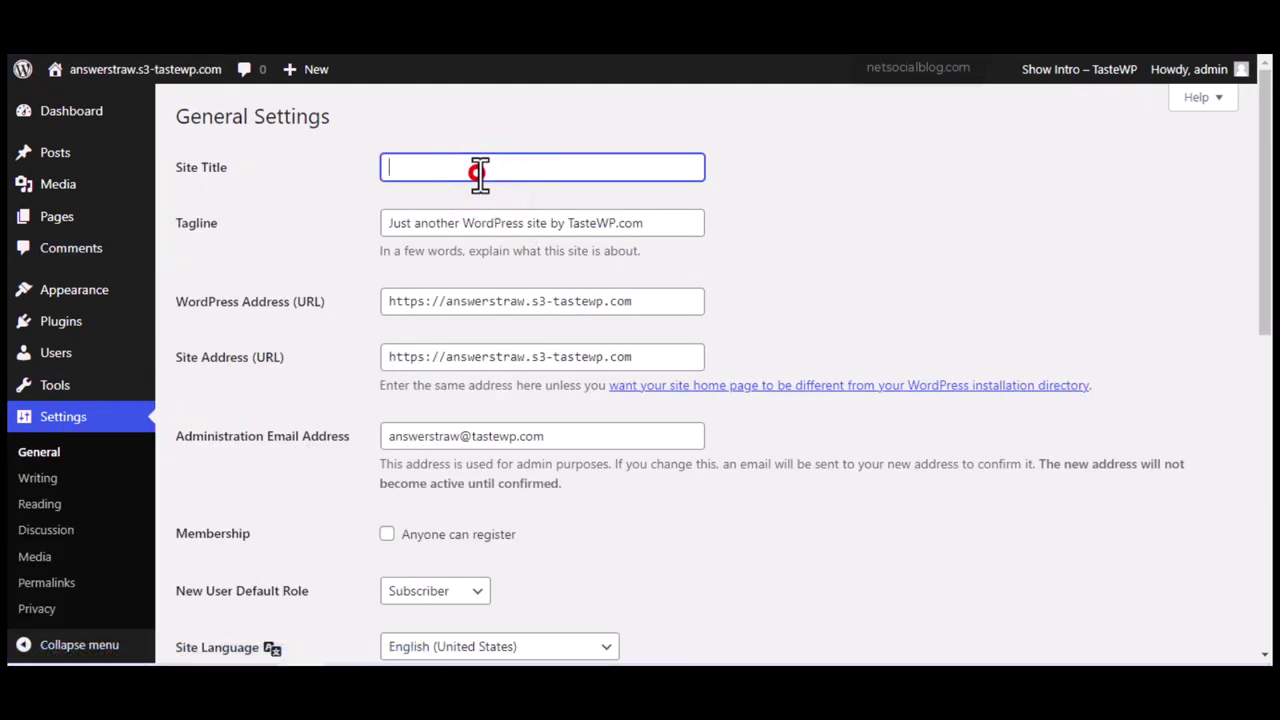
text(Xe)
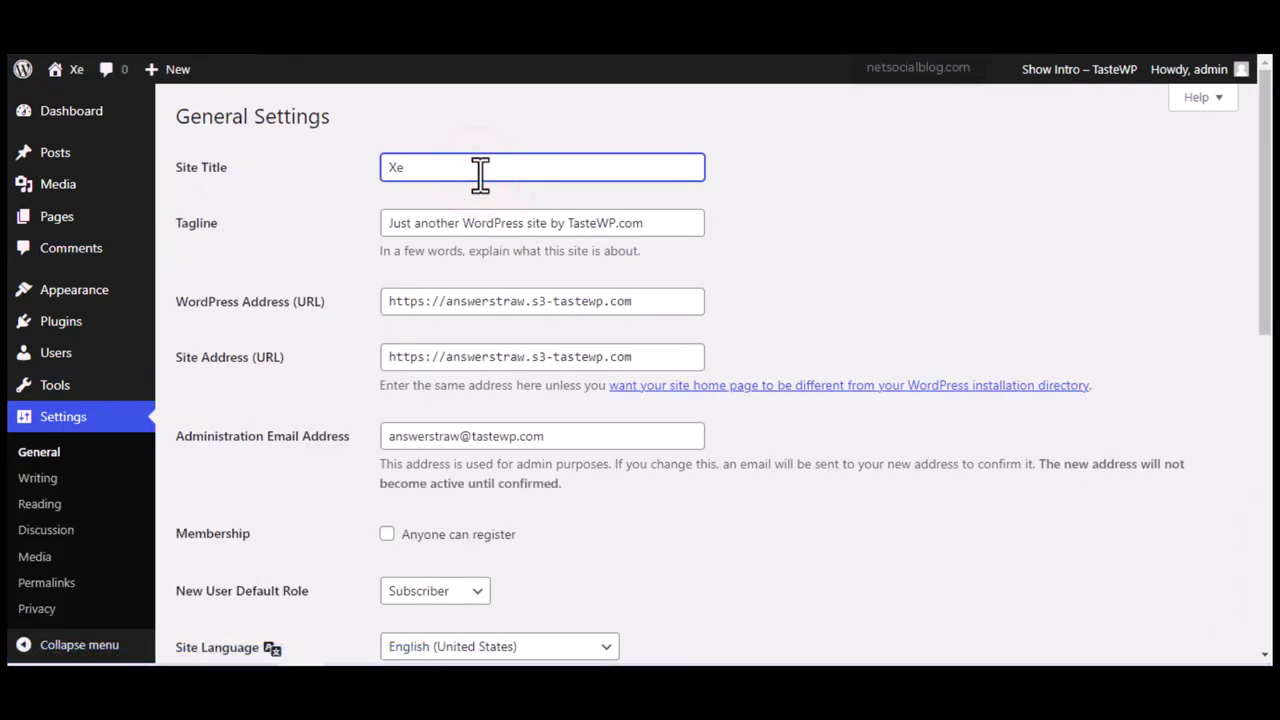
key(BackSpace)
key(BackSpace)
text(Demo Website)
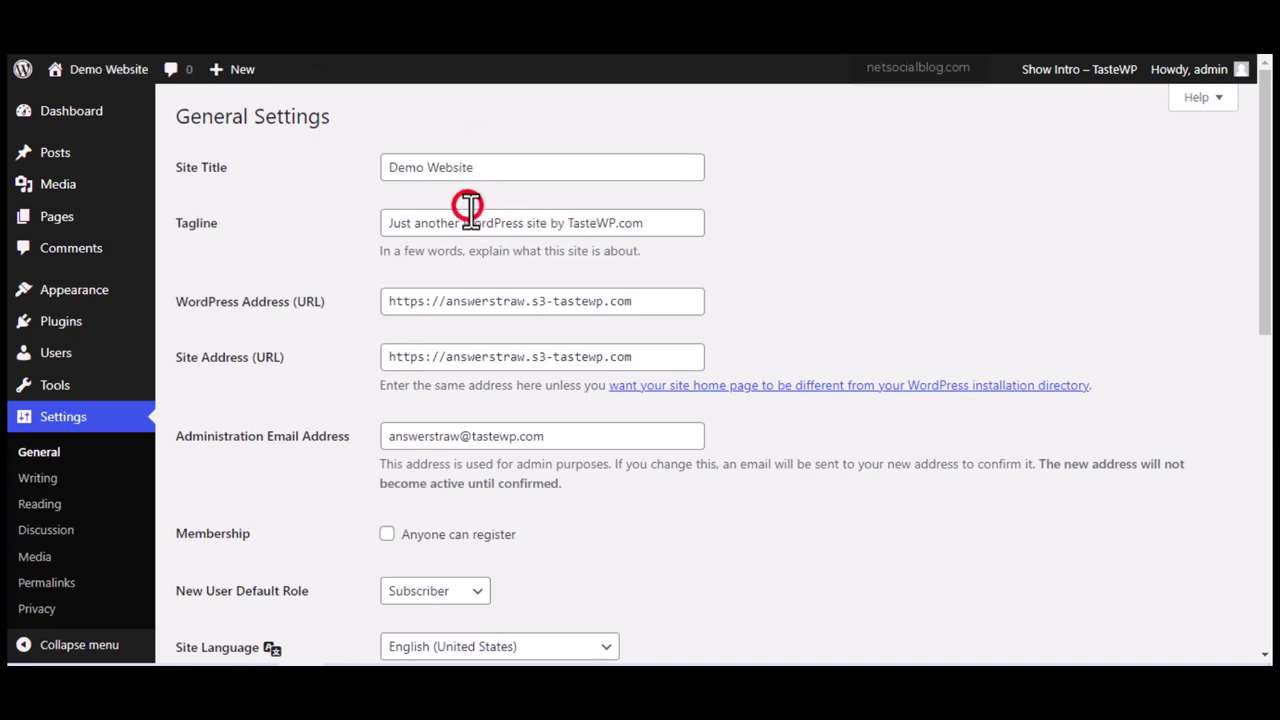
Step: Change the tagline to "Just another demo site by NetSocialBlog" and save the general settings
click(464, 220)
text(Demo)
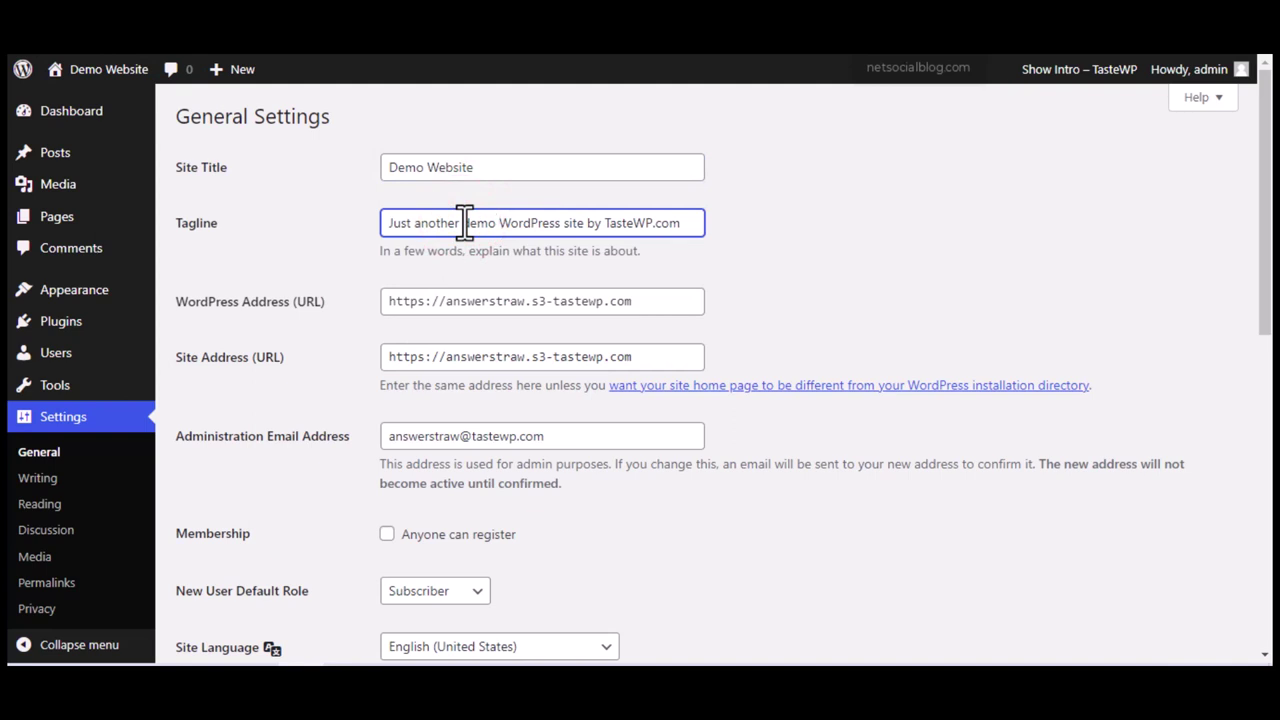
key(ctrl+shift+Right)
key(Delete)
key(shift+End)
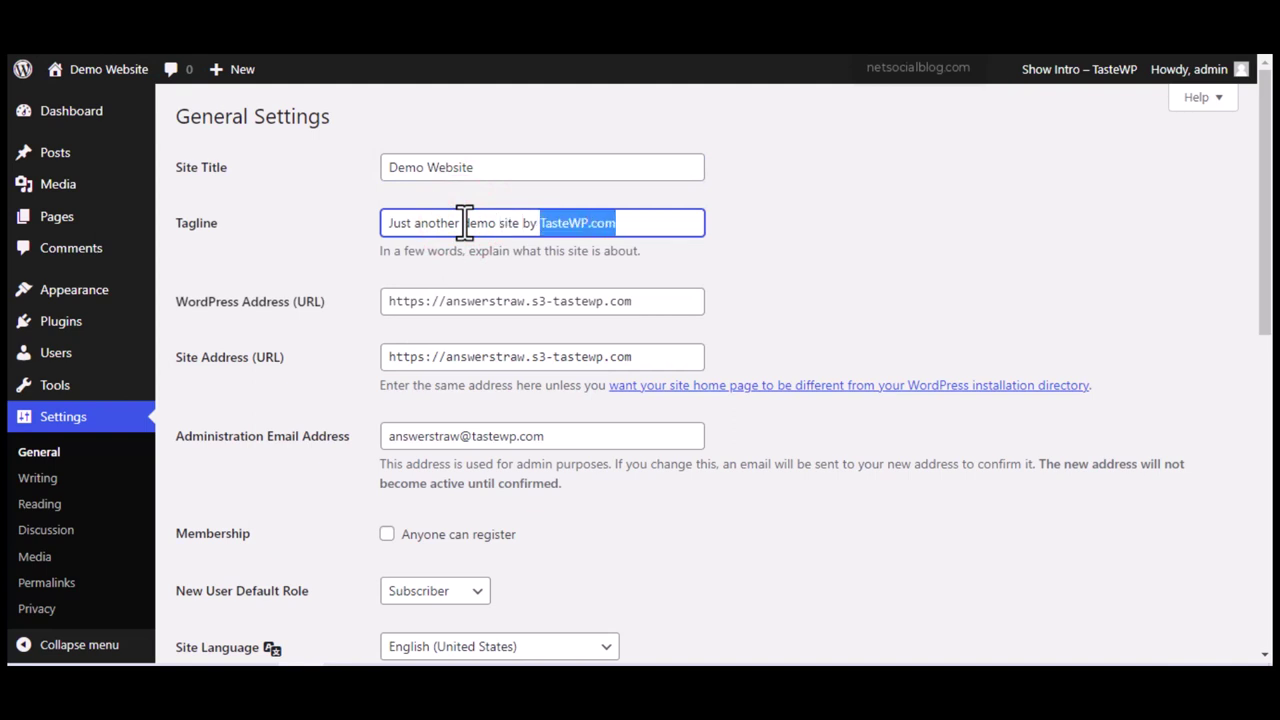
text(NetSocialB)
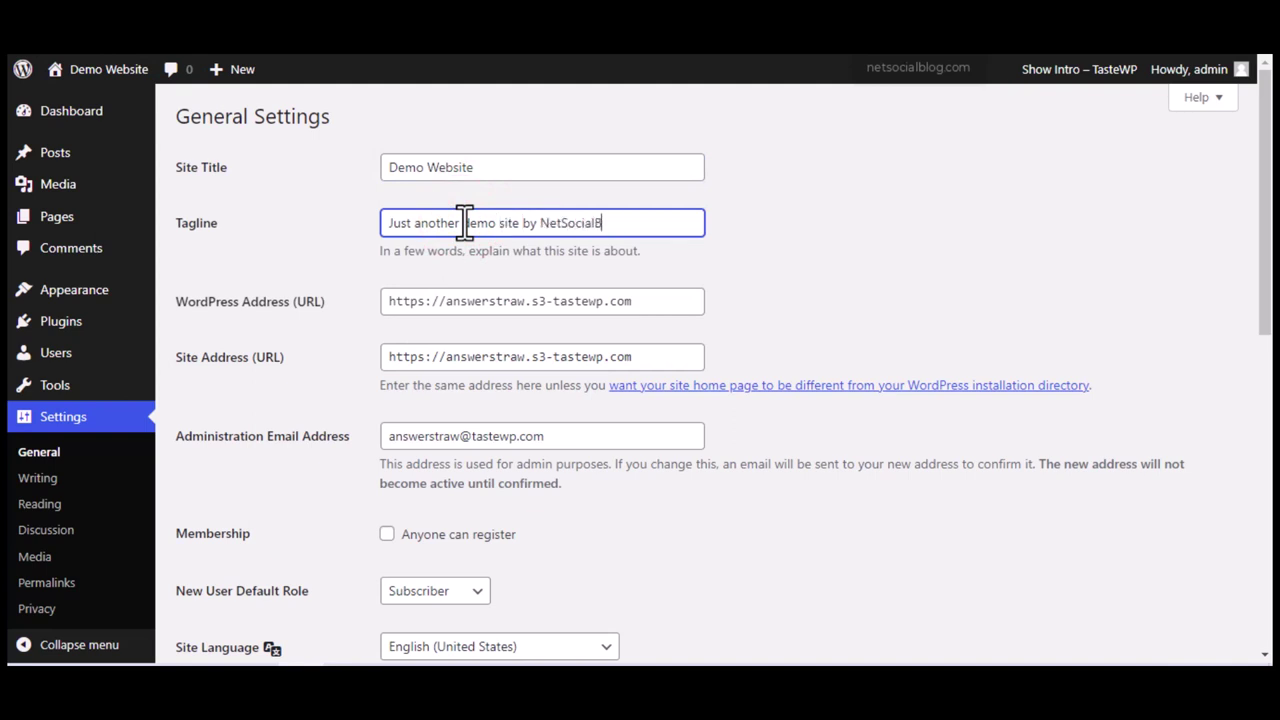
text(log)
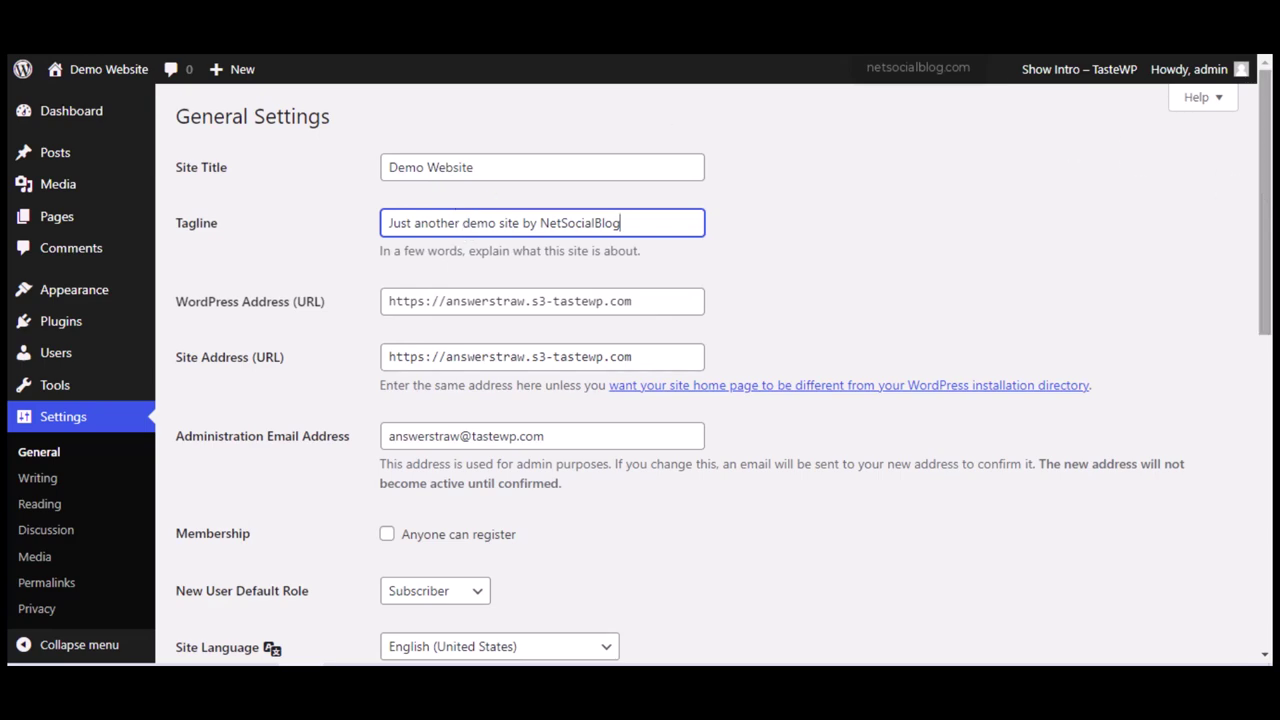
scroll(465, 223, down, 10)
click(218, 566)
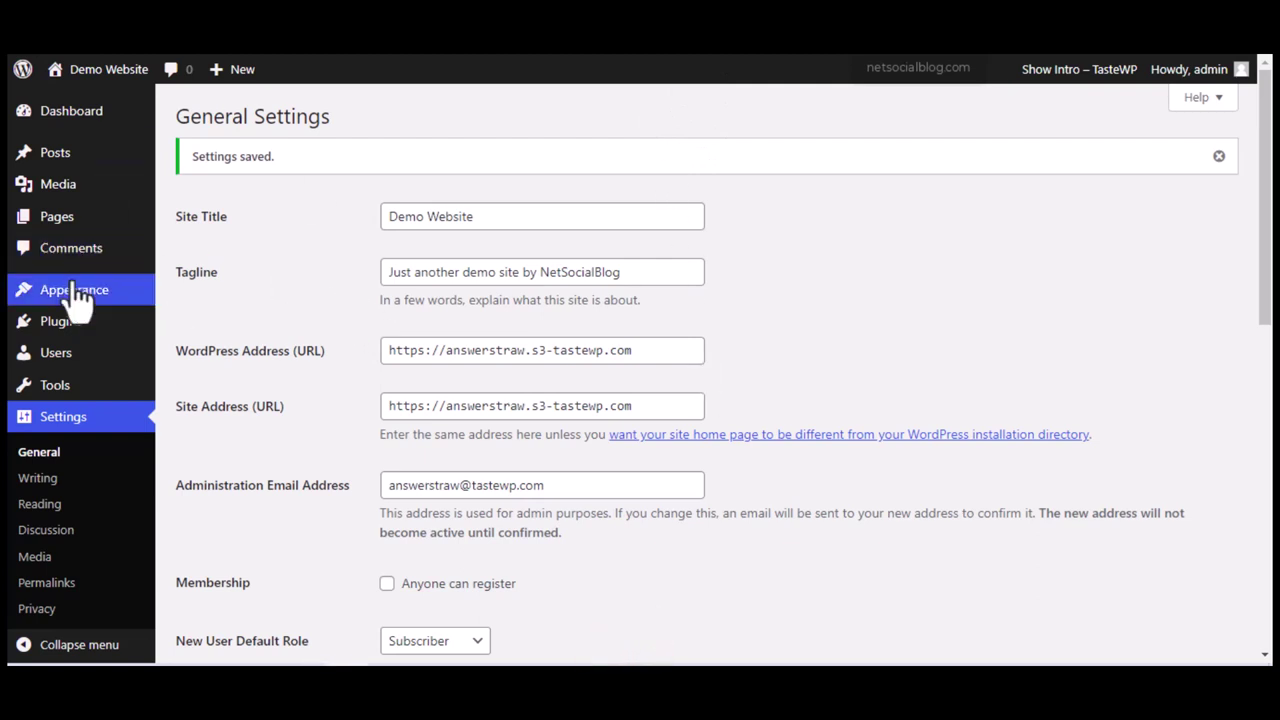
Step: Open the themes section, browse the themes available to add, and install the Astra theme
mouse_move(86, 292)
click(175, 295)
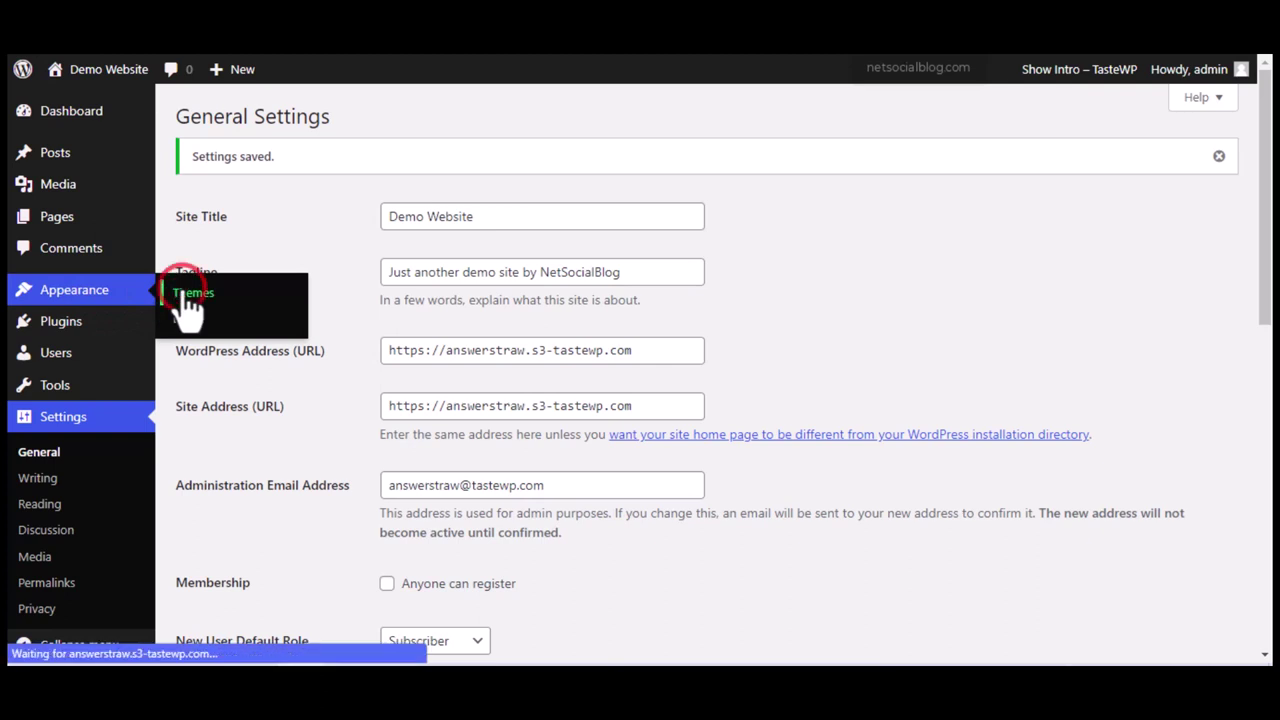
drag(1265, 340, 1265, 240)
click(345, 118)
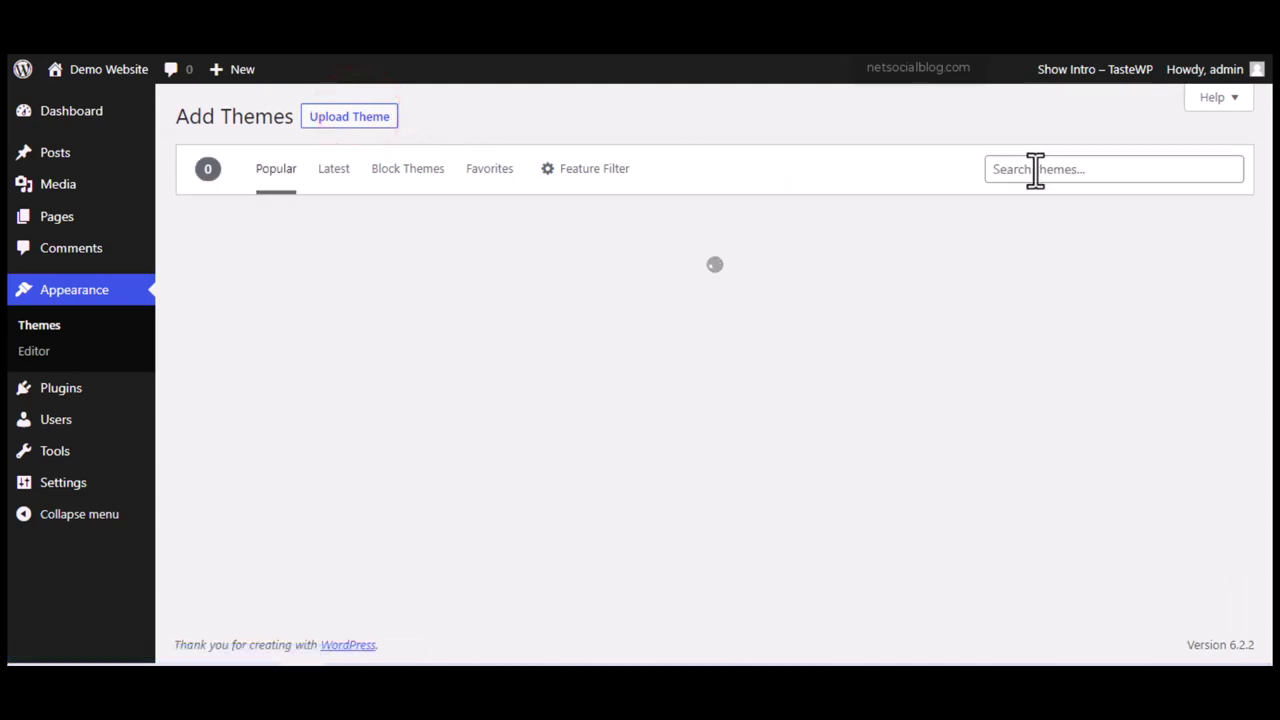
click(1035, 169)
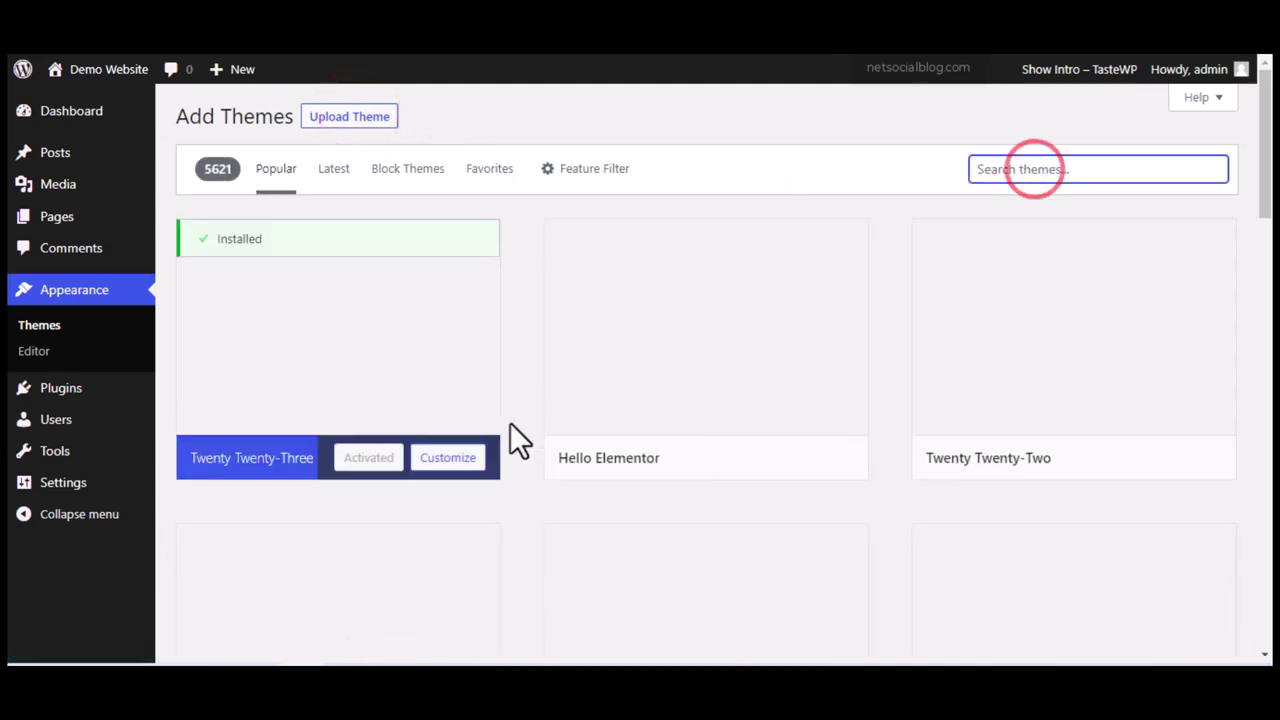
drag(1265, 165, 1266, 209)
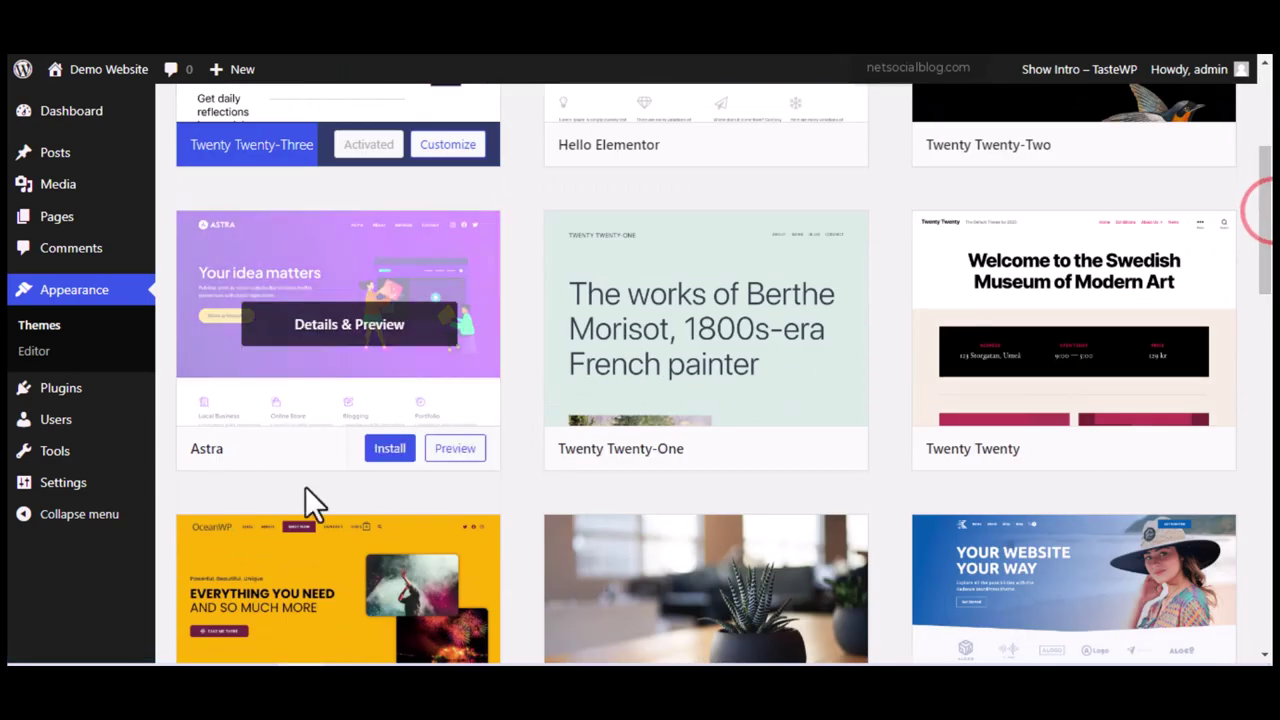
click(395, 460)
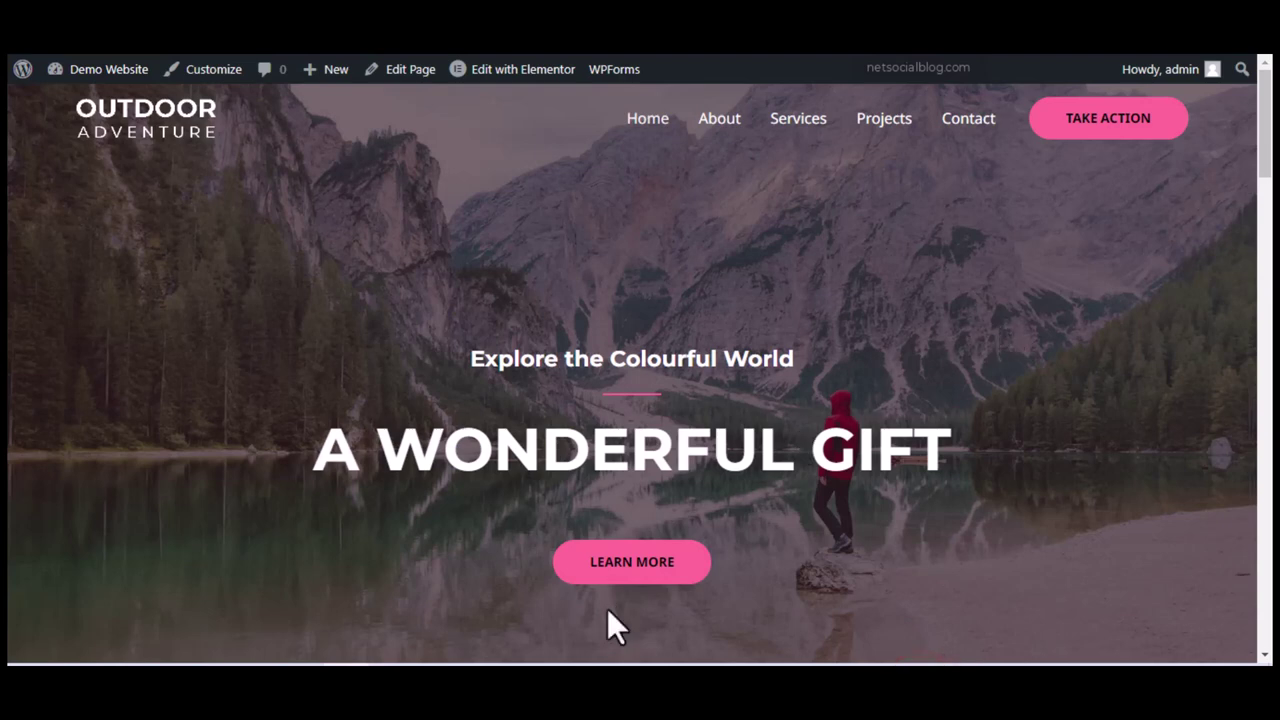
Step: Look through the Outdoor Adventure homepage down to its end and return to its beginning
click(606, 656)
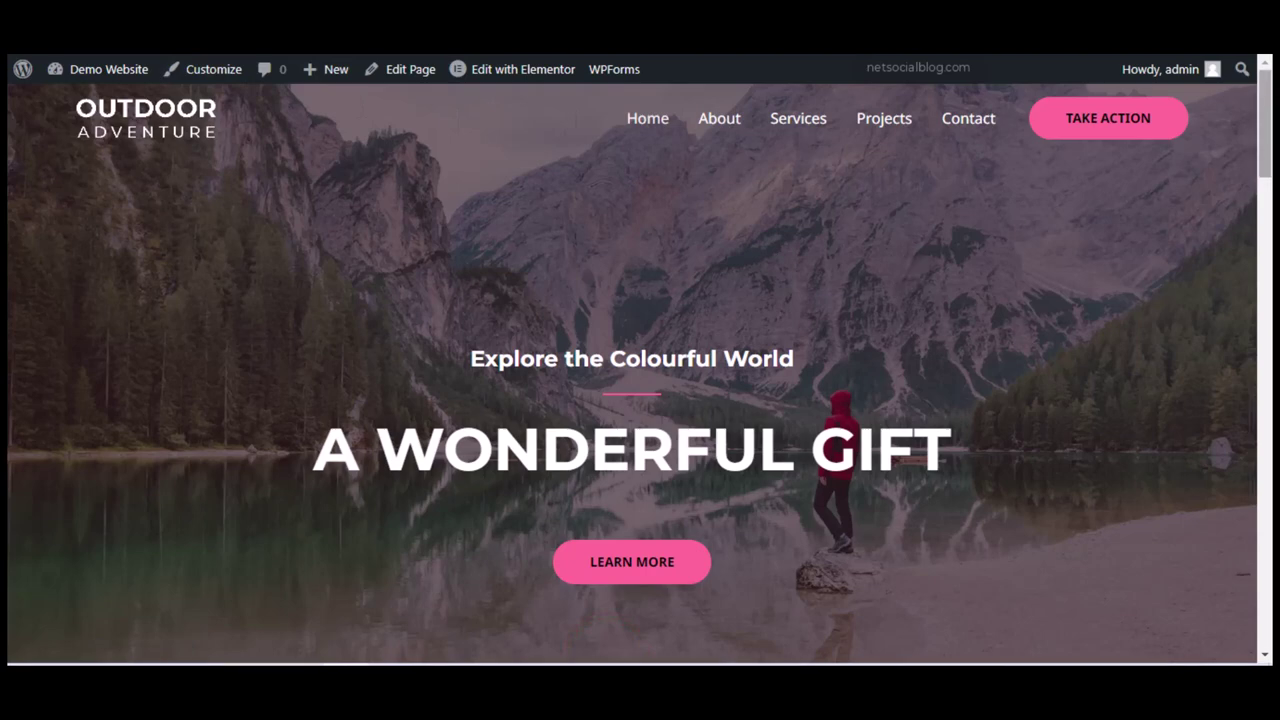
drag(1263, 80, 1270, 530)
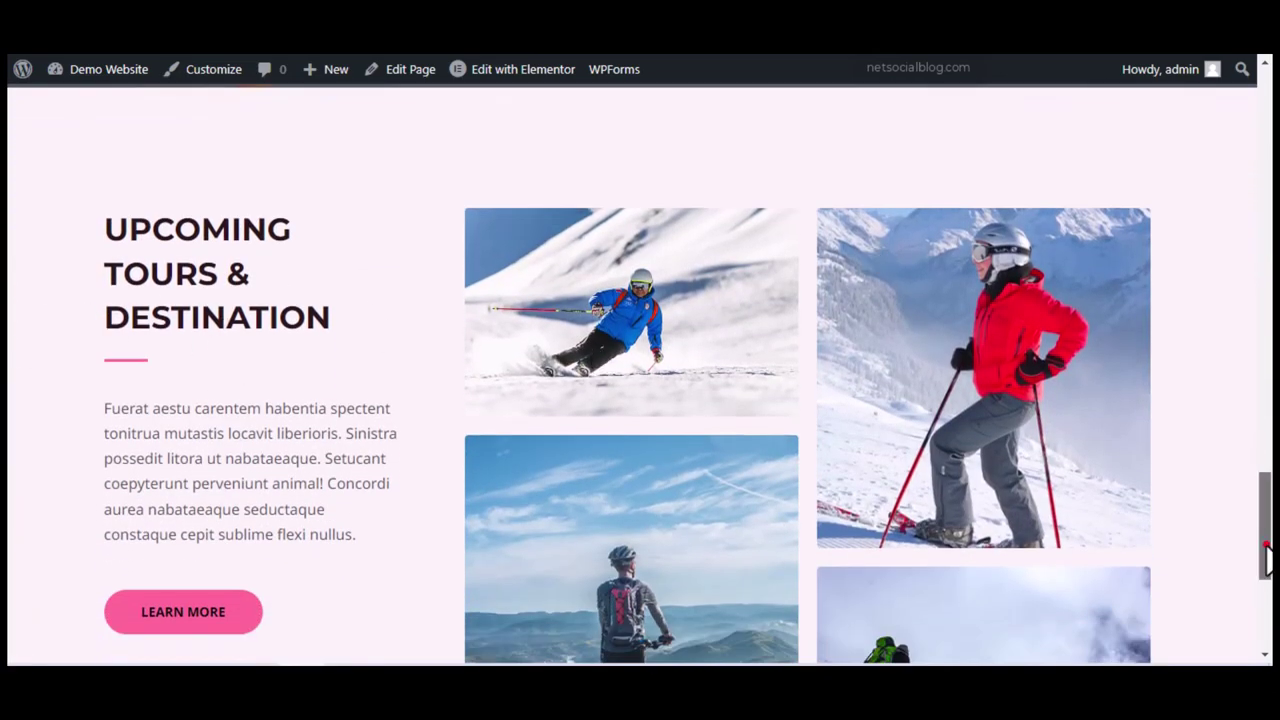
scroll(1271, 570, down, 4)
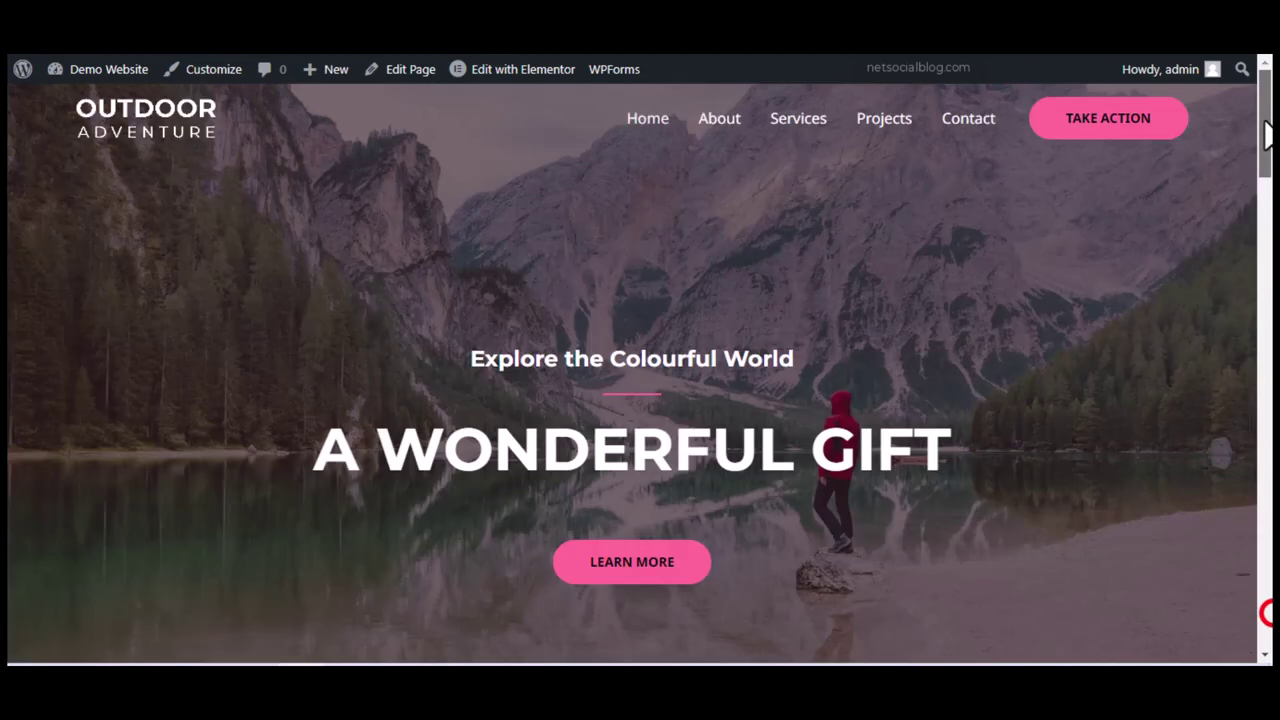
drag(1266, 595, 1266, 120)
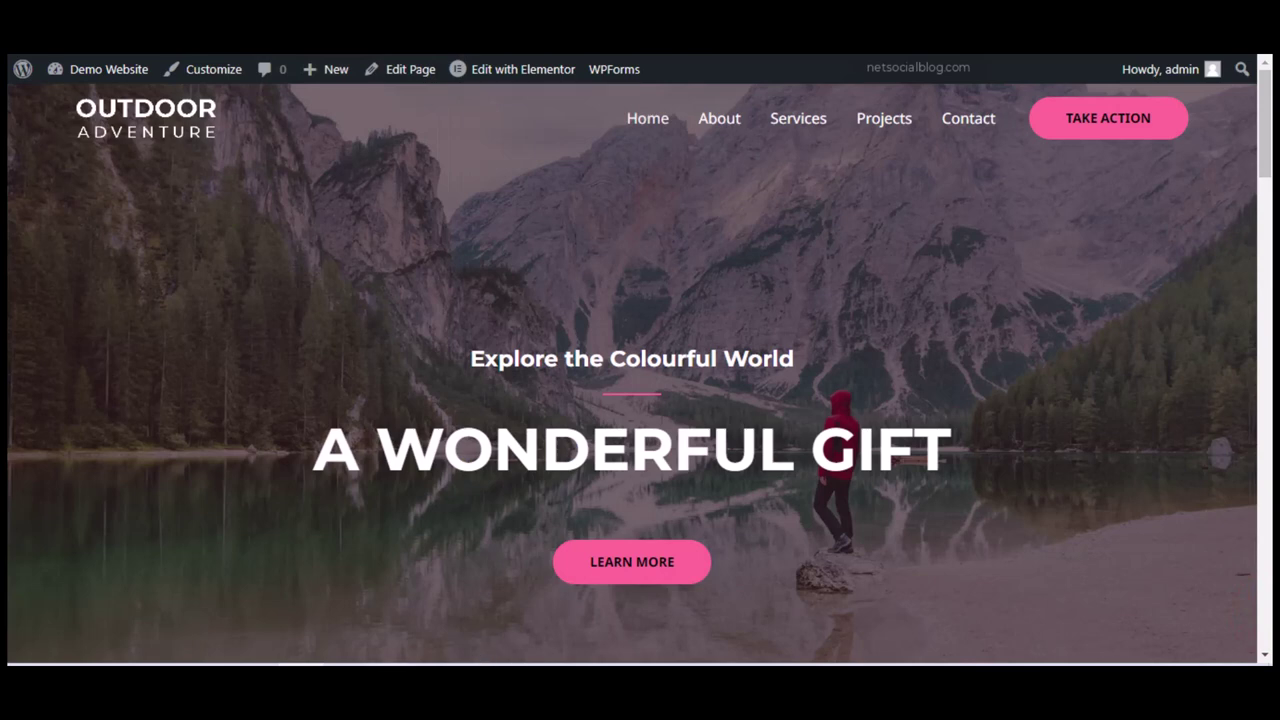
Step: Switch to Notepad and write "Why Should You Backup your Website" as the first bullet under the title
key(alt+Tab)
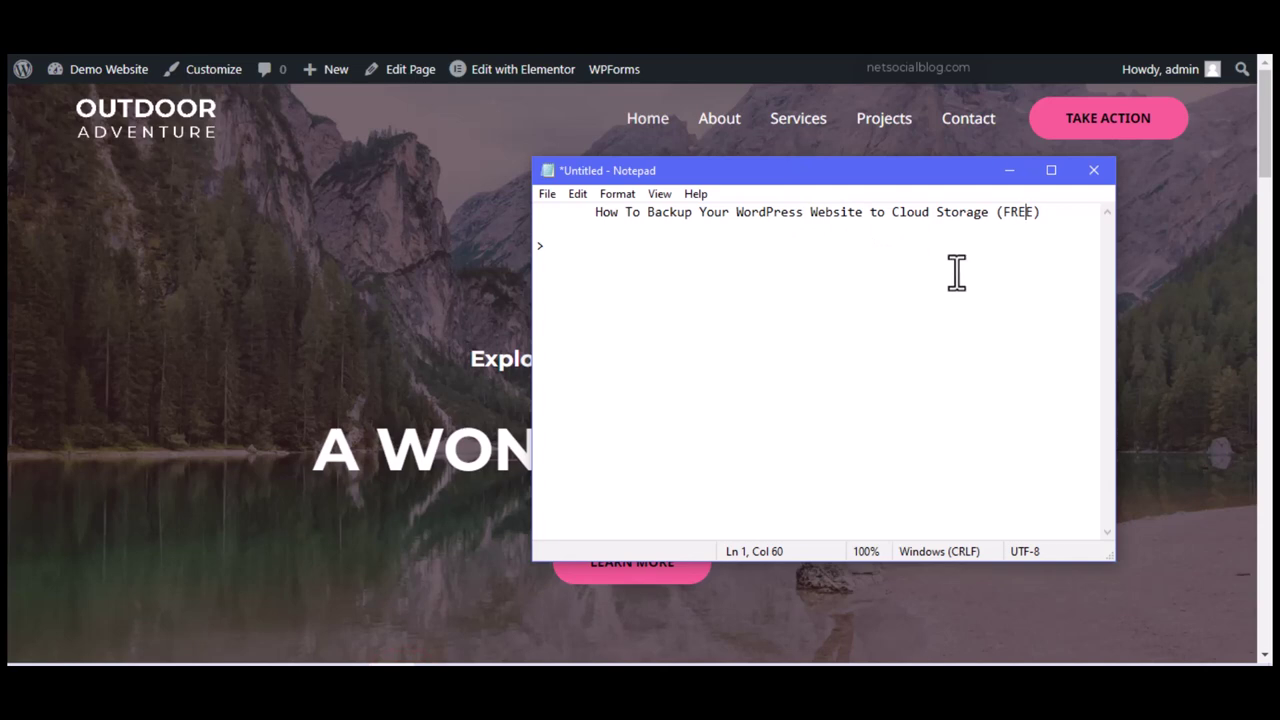
click(572, 250)
text(Why You)
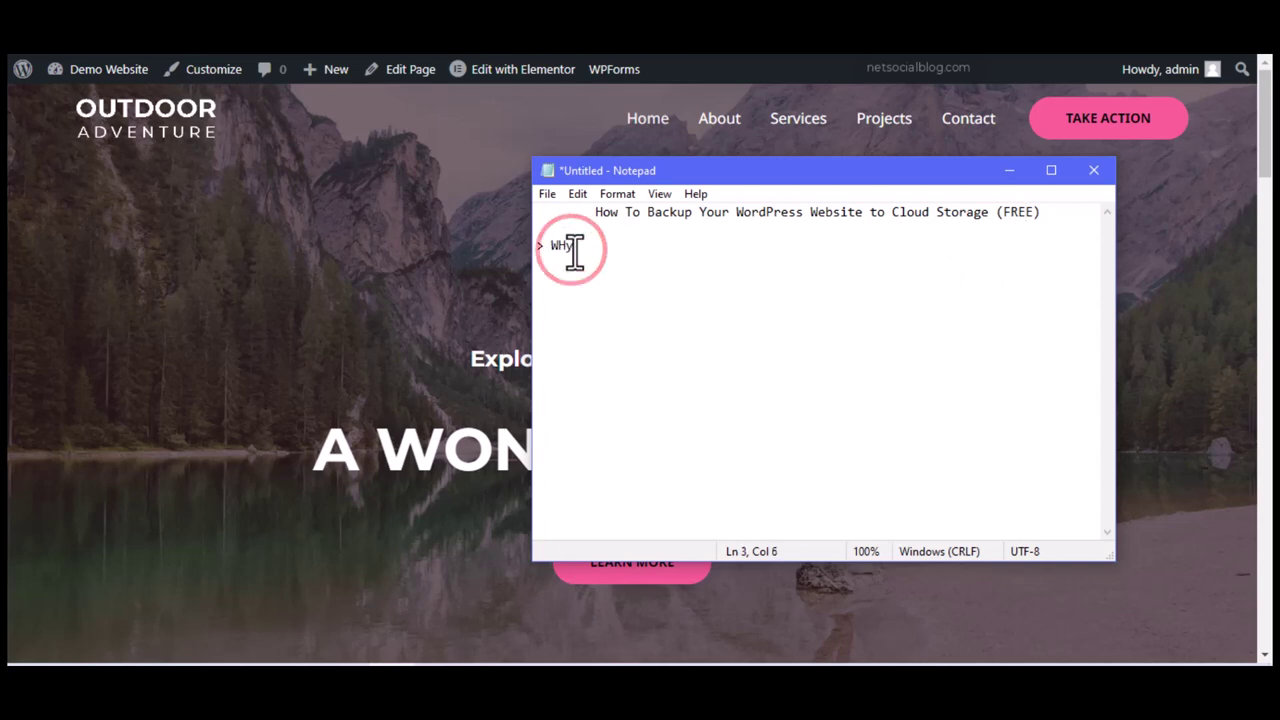
key(BackSpace)
key(BackSpace)
key(BackSpace)
key(BackSpace)
key(BackSpace)
key(BackSpace)
text(hy Should Y)
key(BackSpace)
text(Yoy)
key(BackSpace)
key(BackSpace)
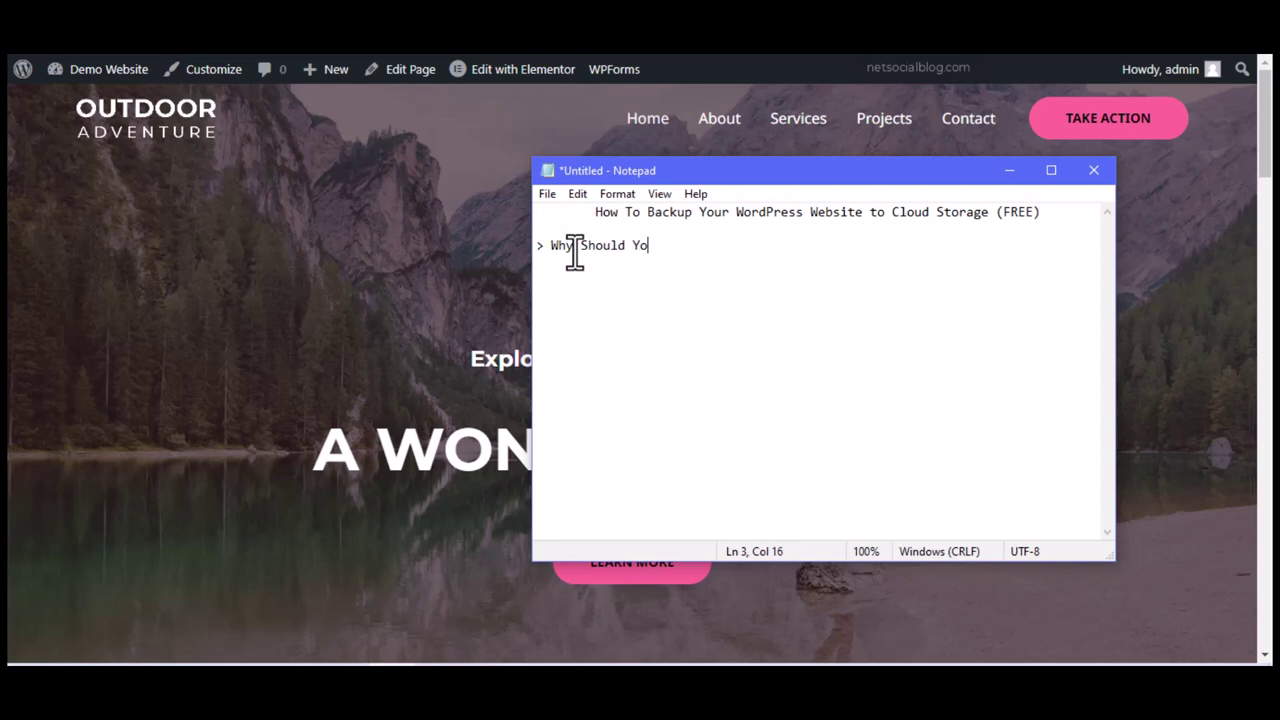
text(u Backup your Website)
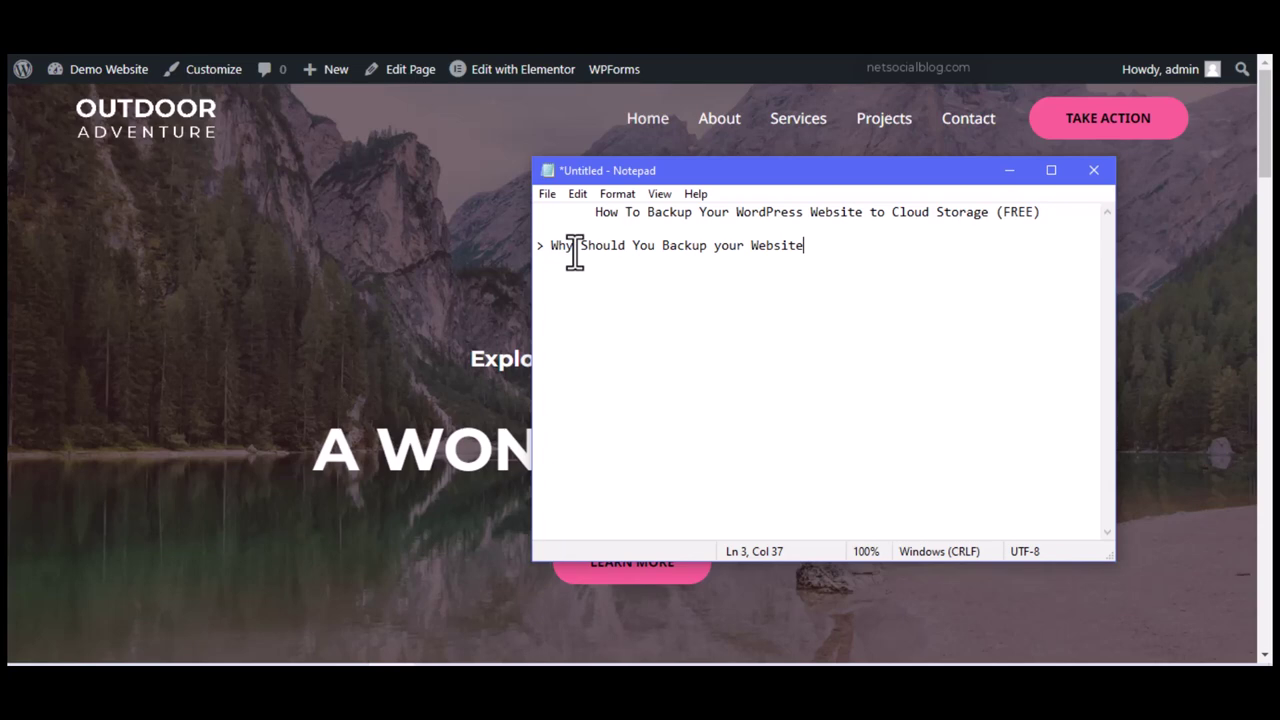
Step: Duplicate the first bullet on a new line and append "(Cloud Storage)" to the copy
key(shift+Left)
key(shift+Left)
key(shift+Left)
key(shift+Left)
key(shift+Left)
key(shift+Left)
key(shift+Left)
key(shift+Left)
key(shift+Left)
key(shift+Left)
key(shift+Left)
key(shift+Left)
key(shift+Left)
key(shift+Left)
key(shift+Left)
key(shift+Left)
key(shift+Left)
key(shift+Left)
key(shift+Left)
key(shift+Left)
key(ctrl+c)
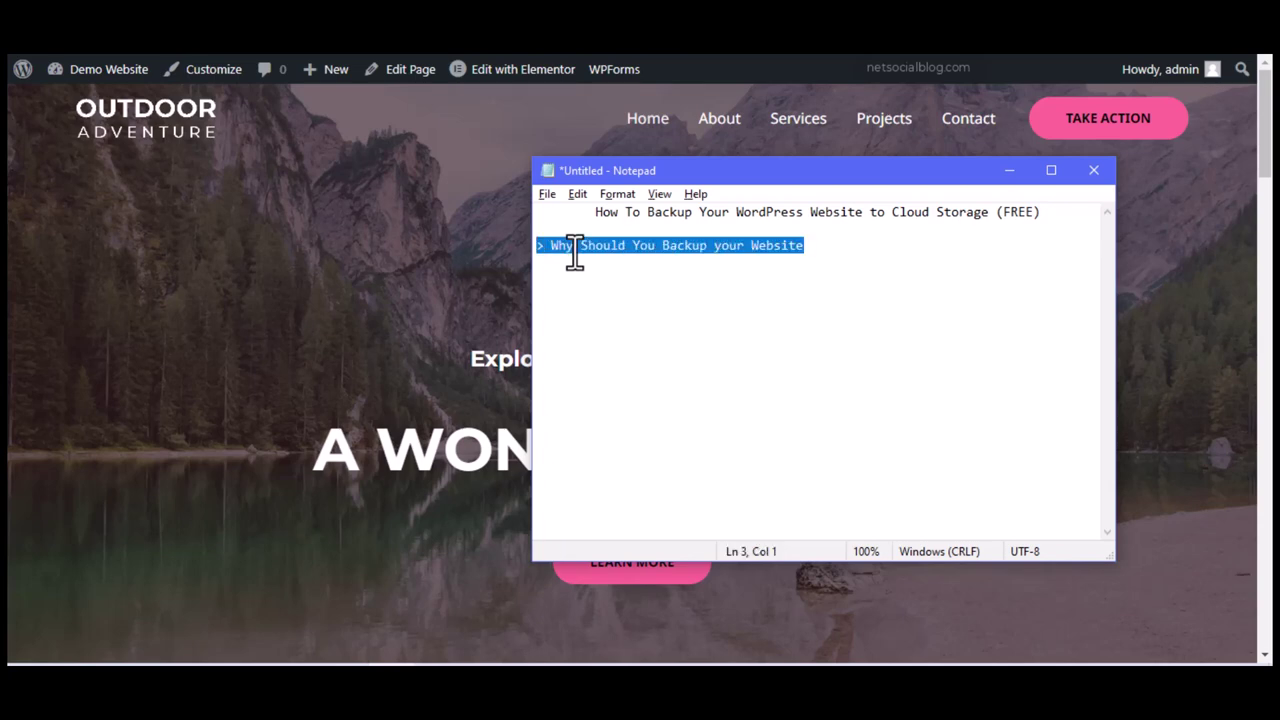
key(Right)
key(Return)
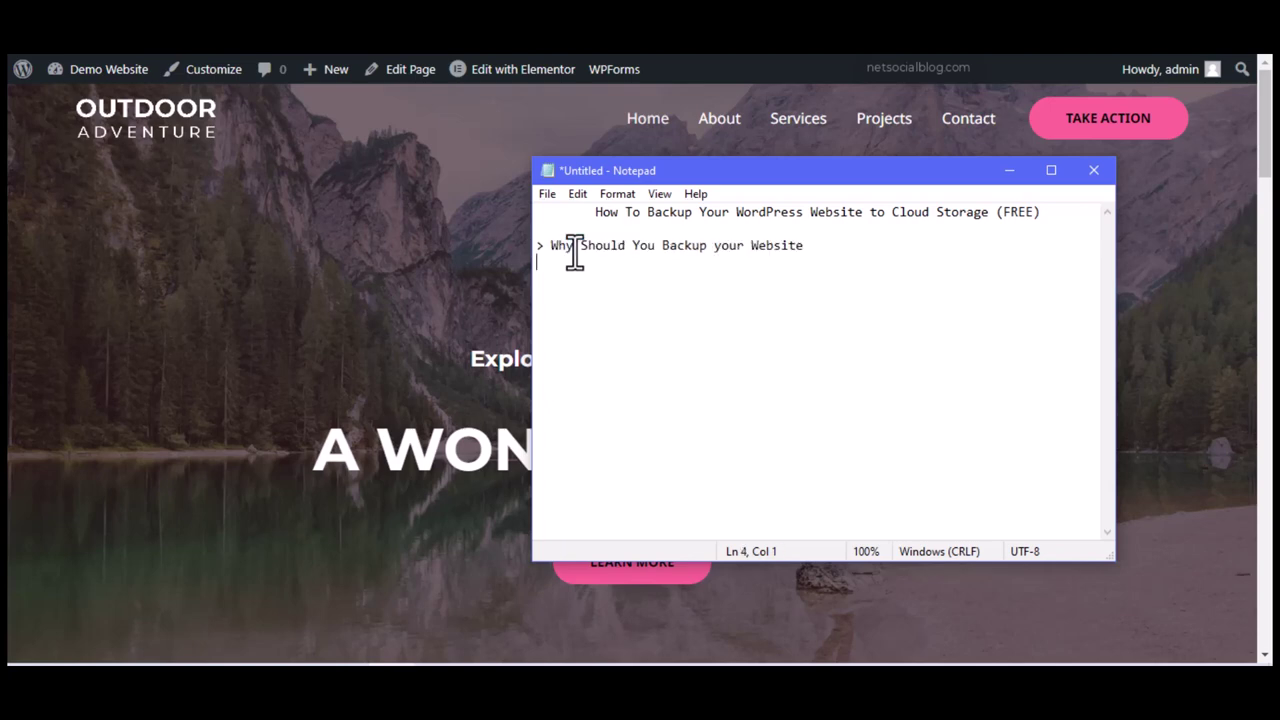
key(ctrl+v)
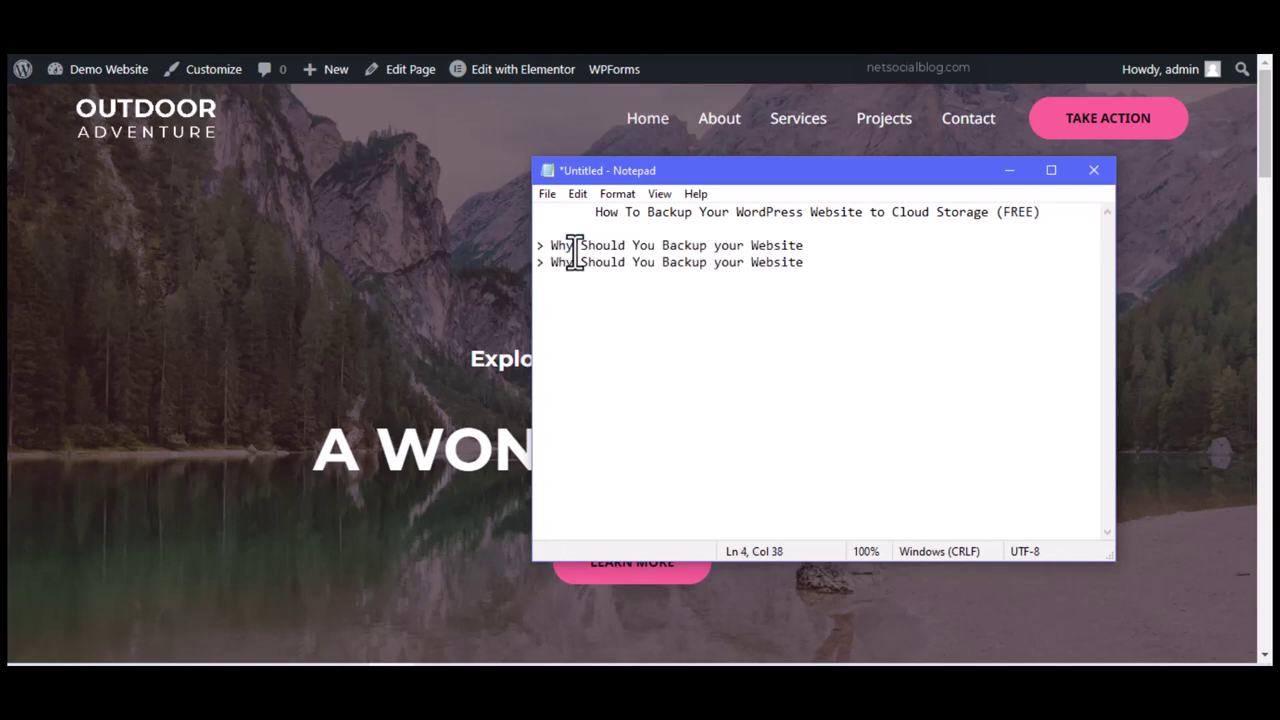
text((Cloud Storage))
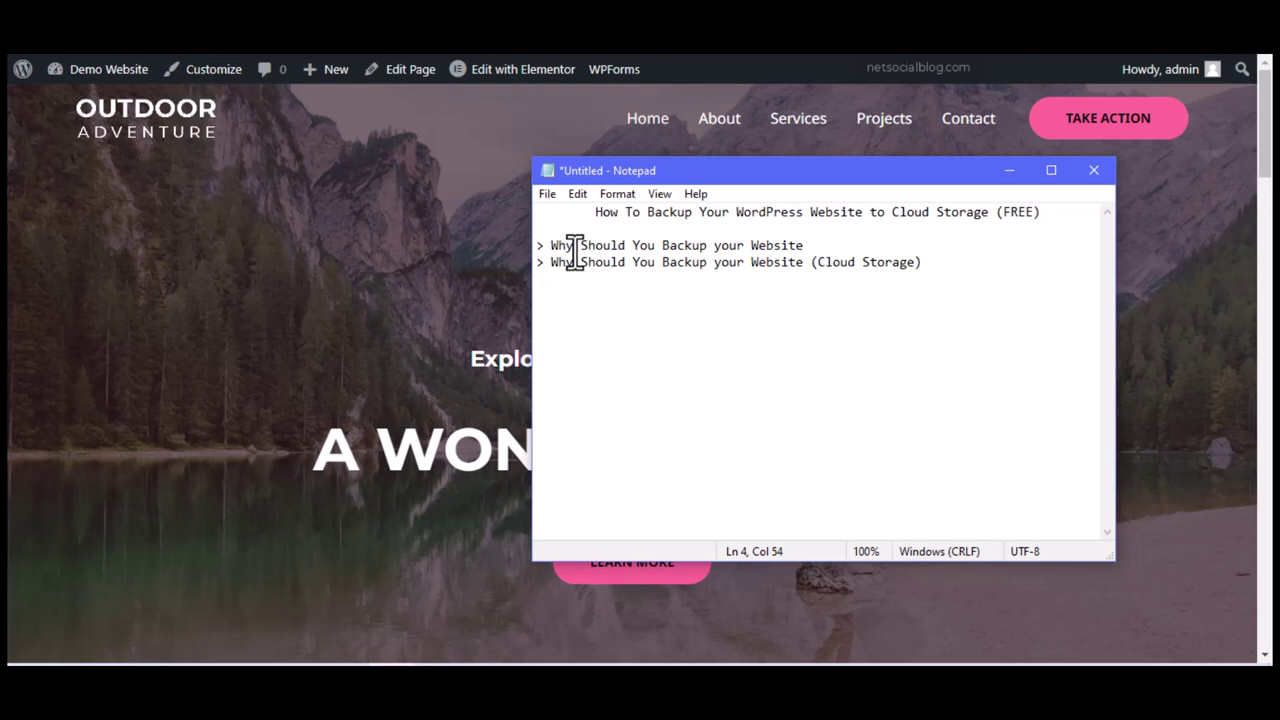
Step: Add a third bullet reading "> How To Backup your WordPress Website to Cloud Storage"
key(Return)
text(How To Ba)
text(ckup your WordWeb)
text(site to Cloud)
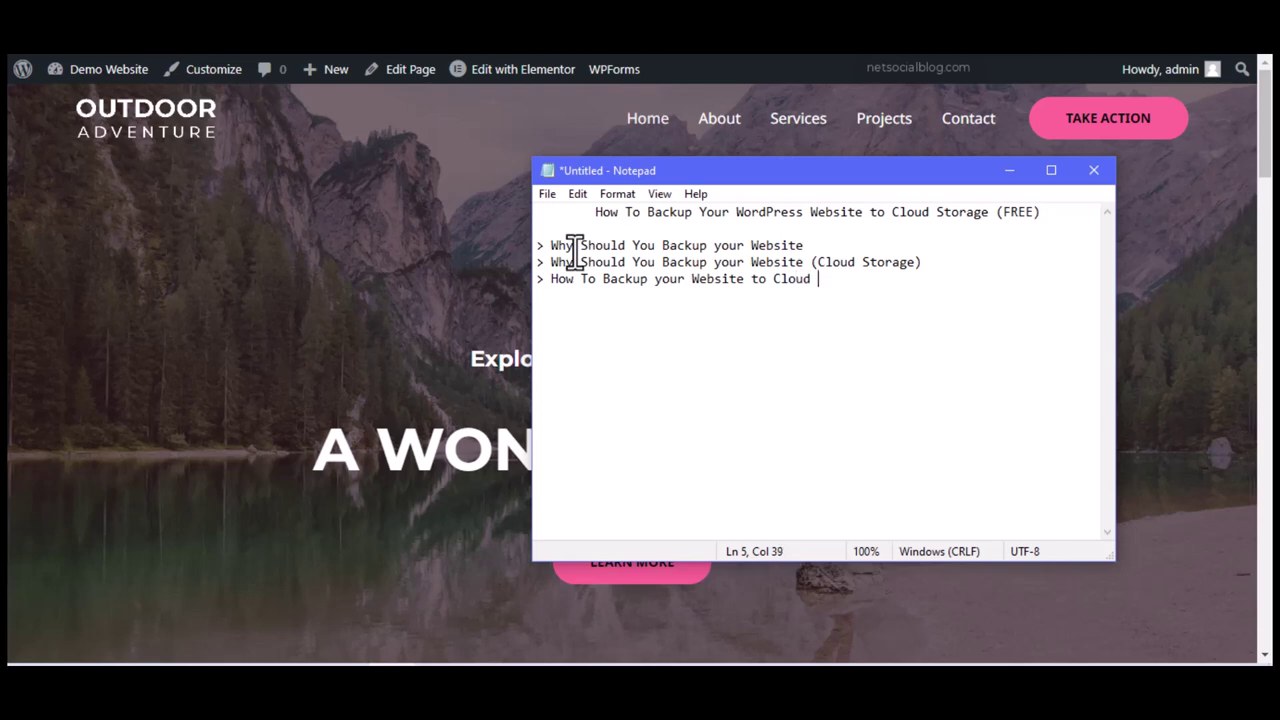
text( Storage)
key(ctrl+Left)
key(ctrl+Left)
key(ctrl+Left)
key(ctrl+Left)
text(WordPress)
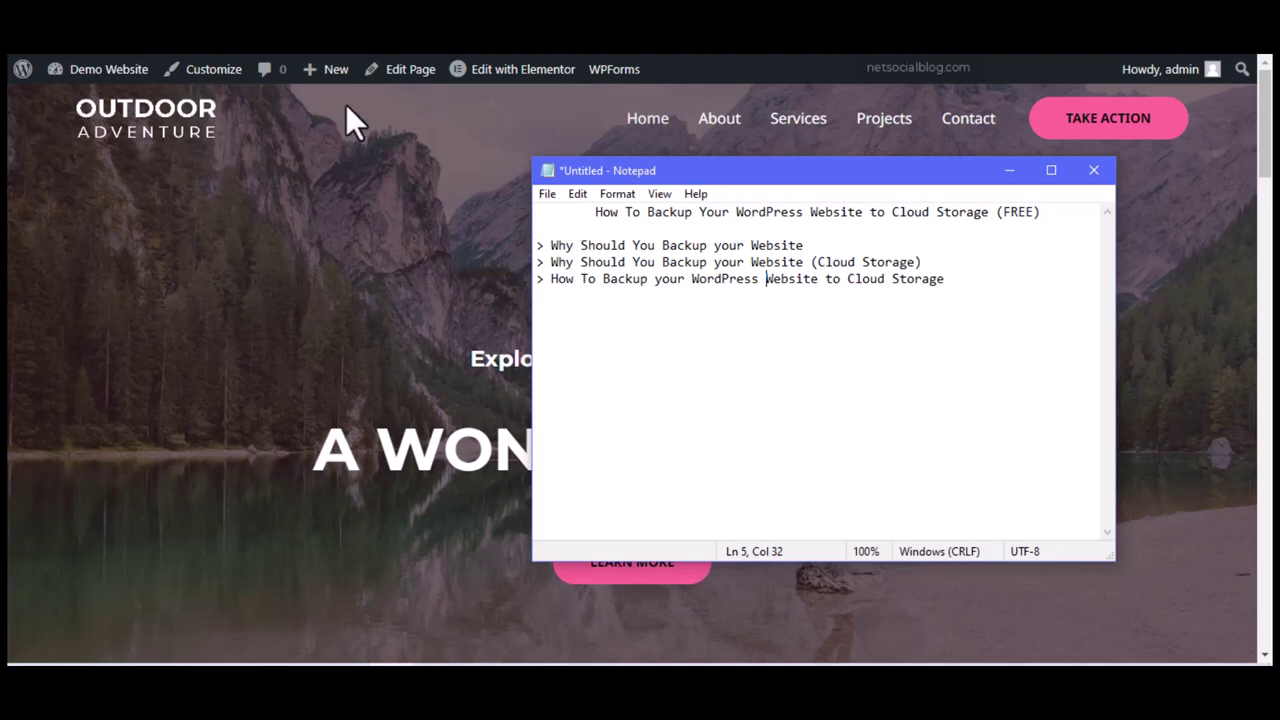
click(963, 278)
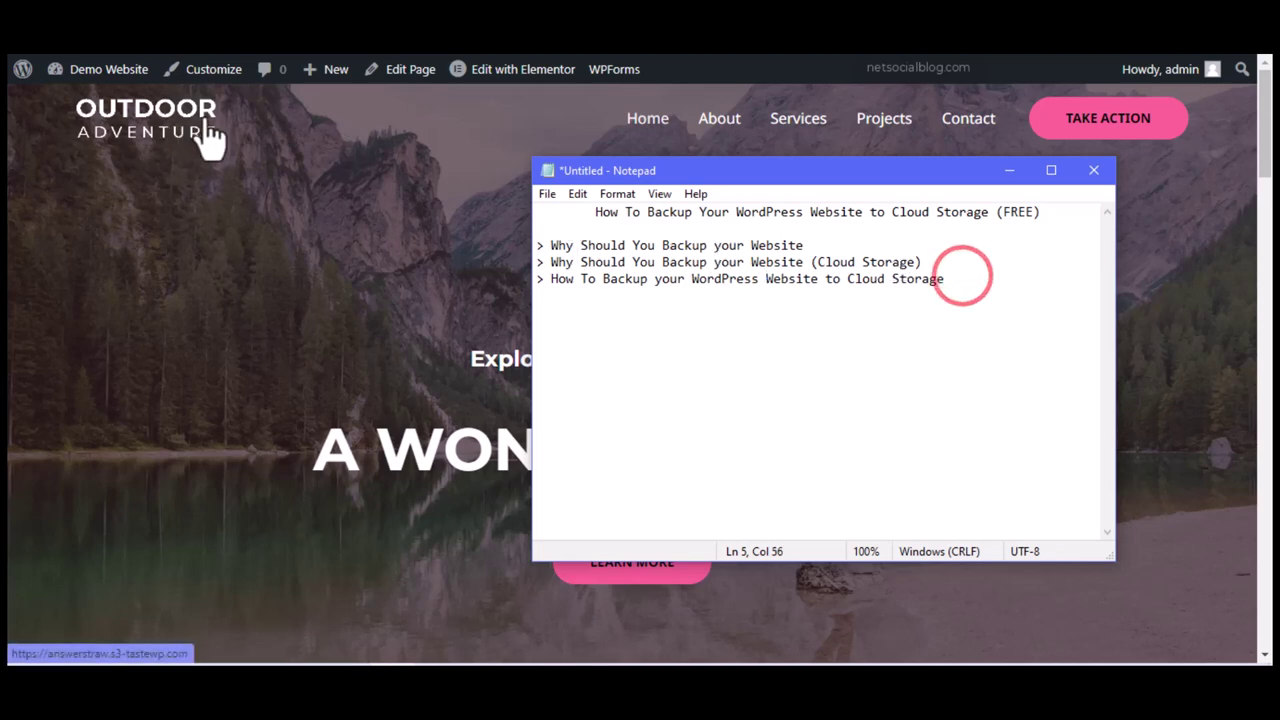
Step: Switch back to the WordPress site, open its admin dashboard and dismiss the Starter Templates rating notice
click(112, 76)
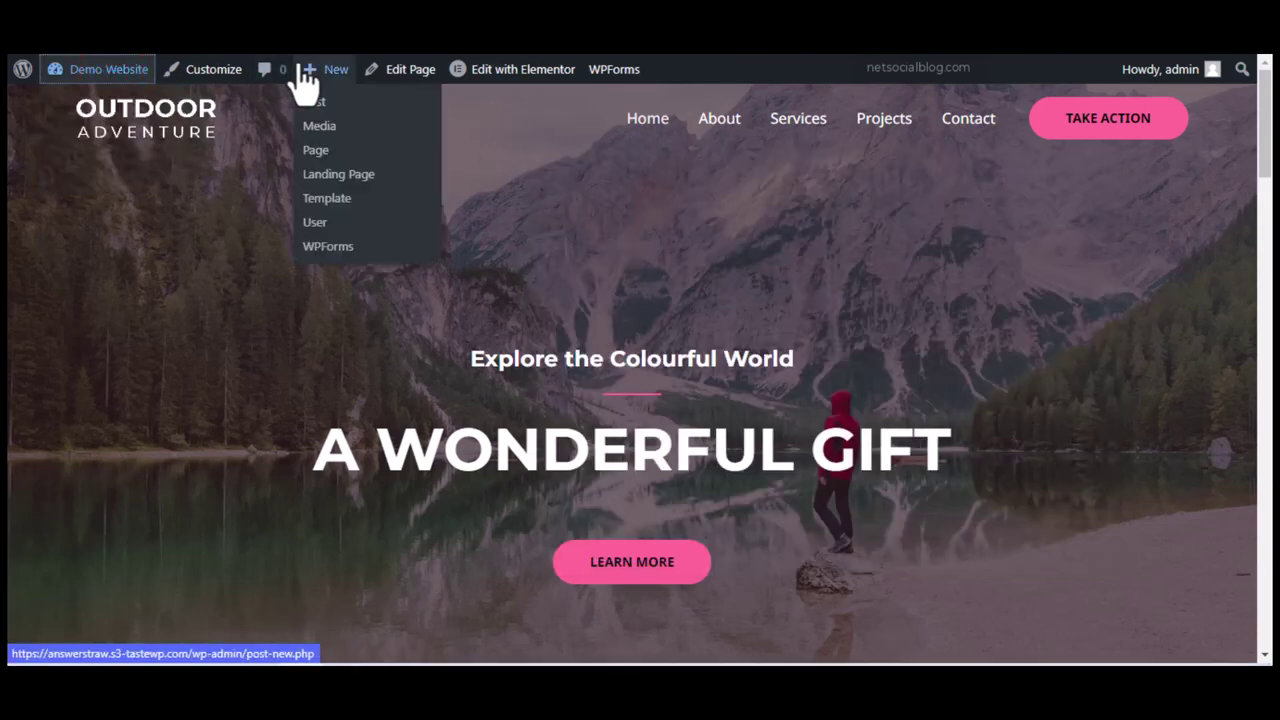
click(300, 74)
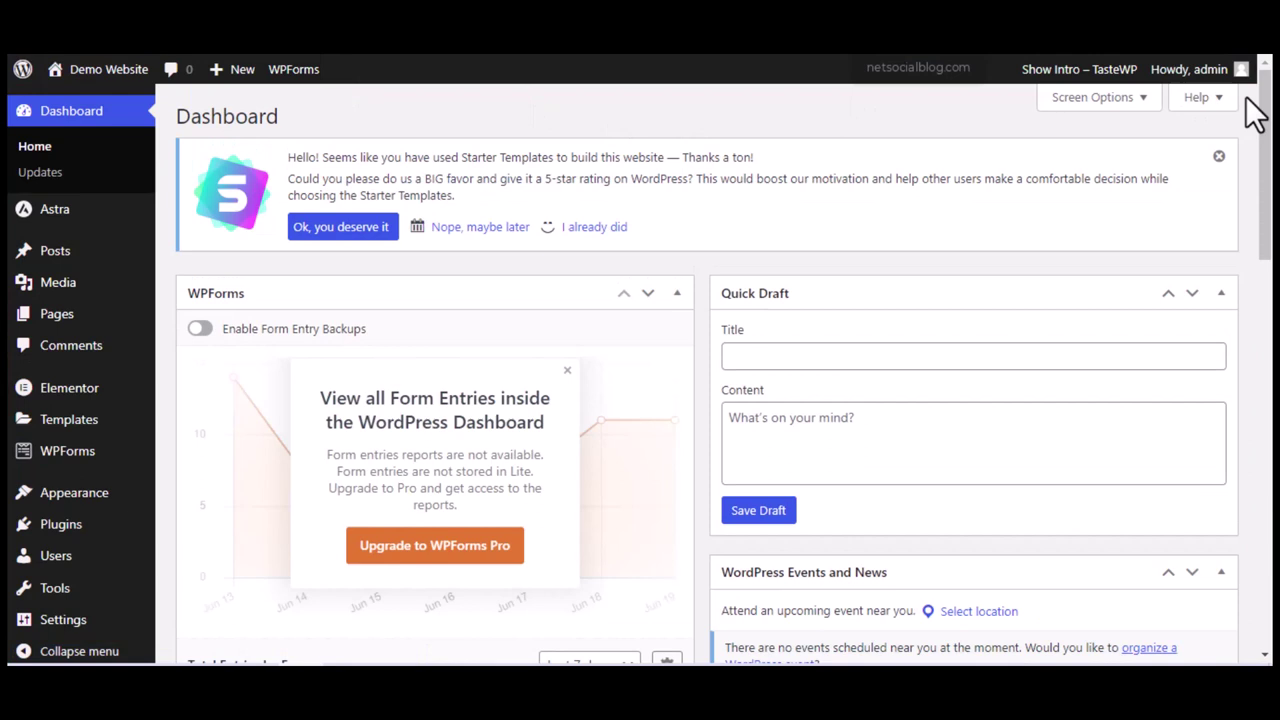
click(1219, 156)
Step: Search the plugins available to add for "updraft", then install and activate UpdraftPlus WordPress Backup Plugin
mouse_move(60, 528)
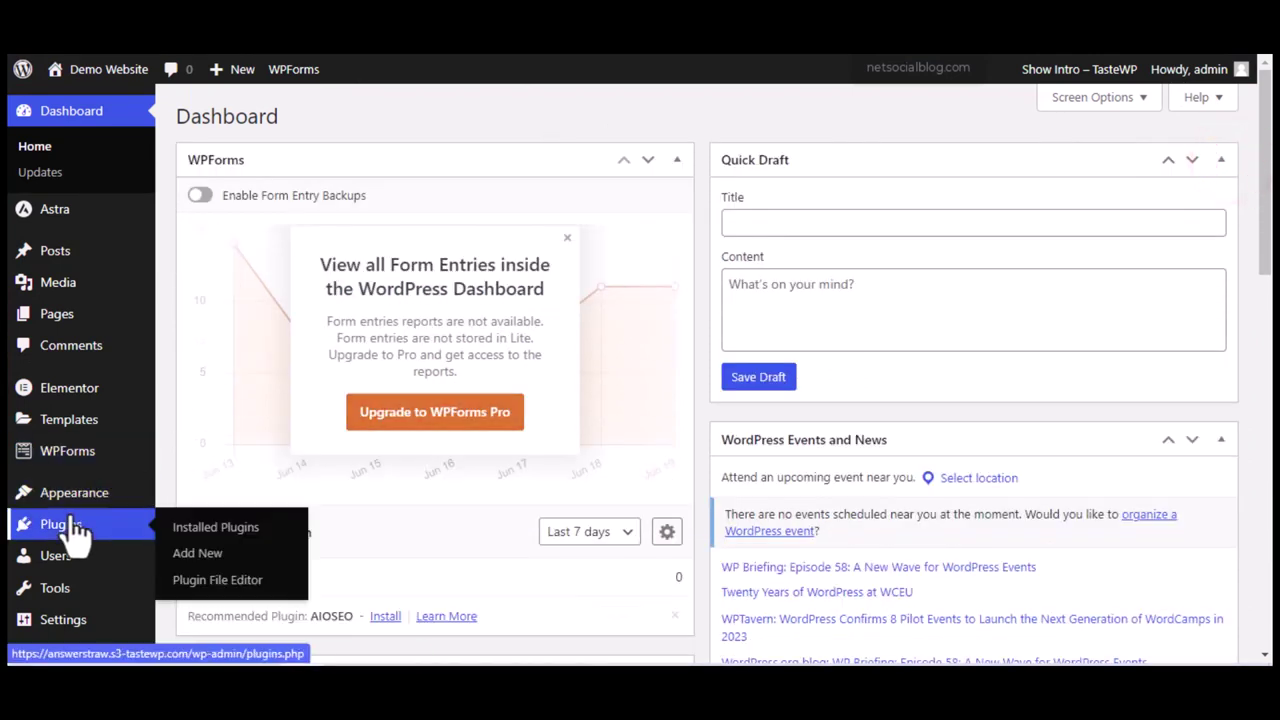
click(192, 556)
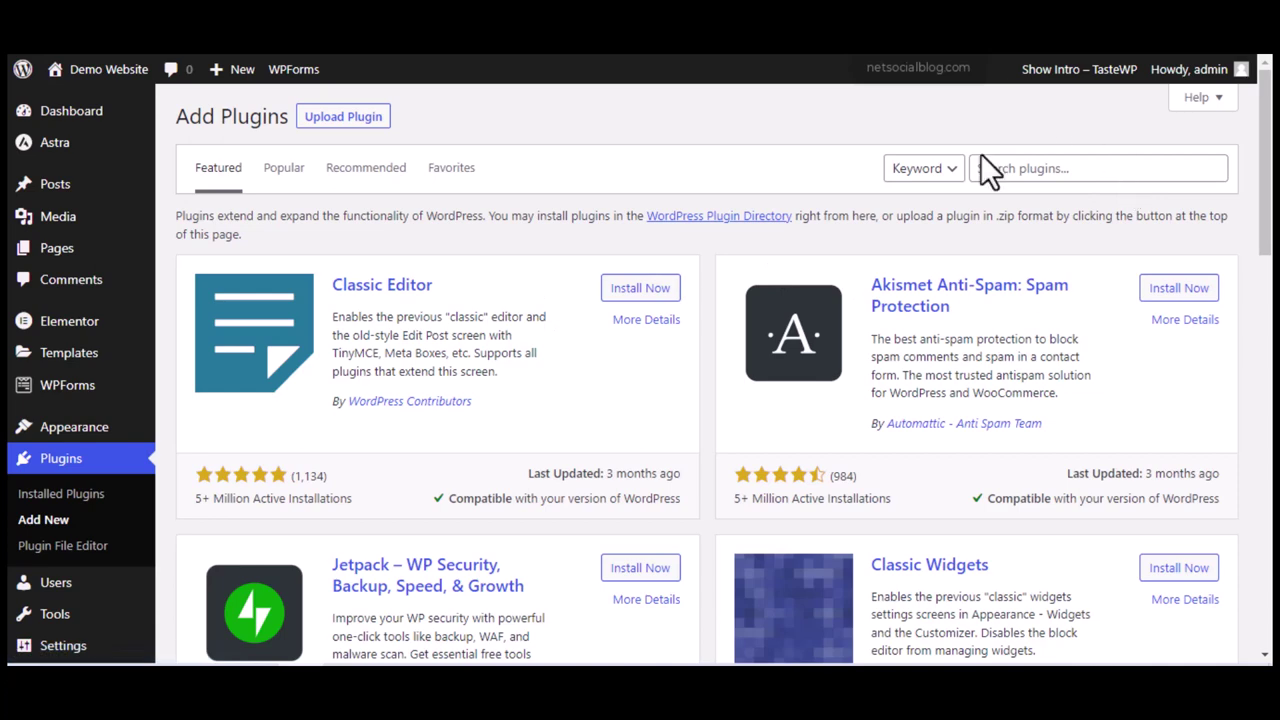
click(982, 164)
text(u)
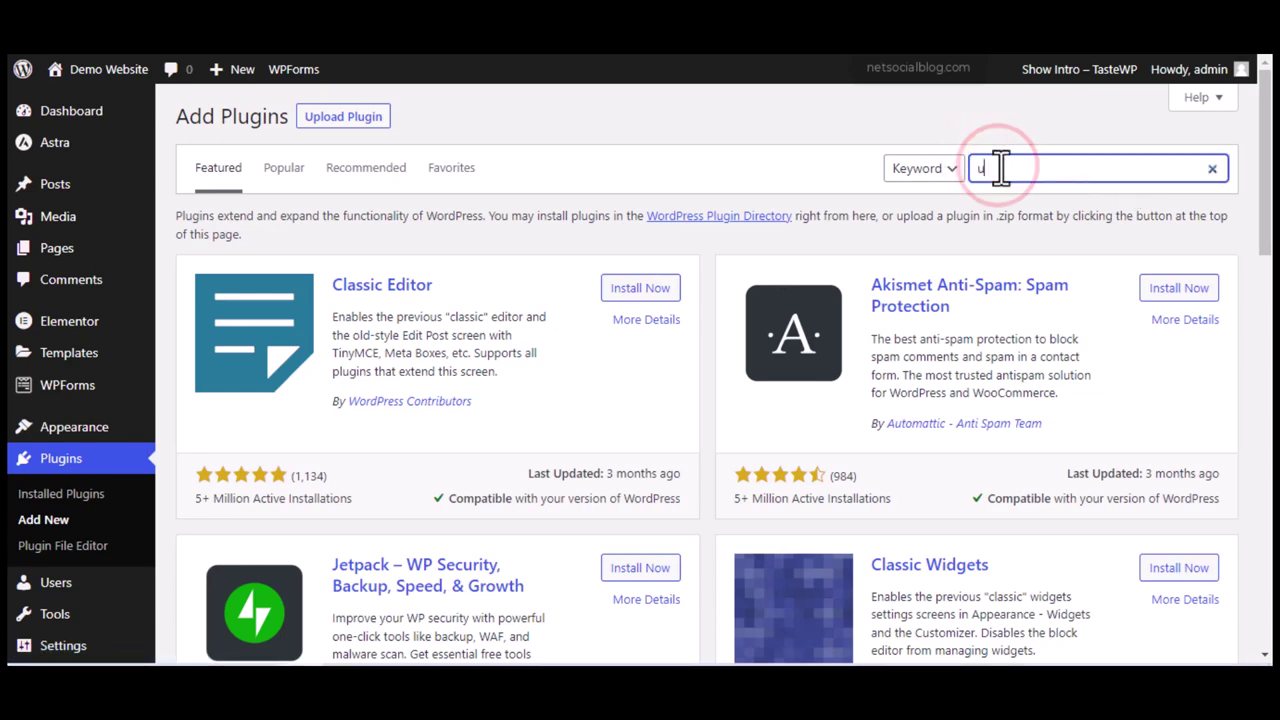
text(pdraft)
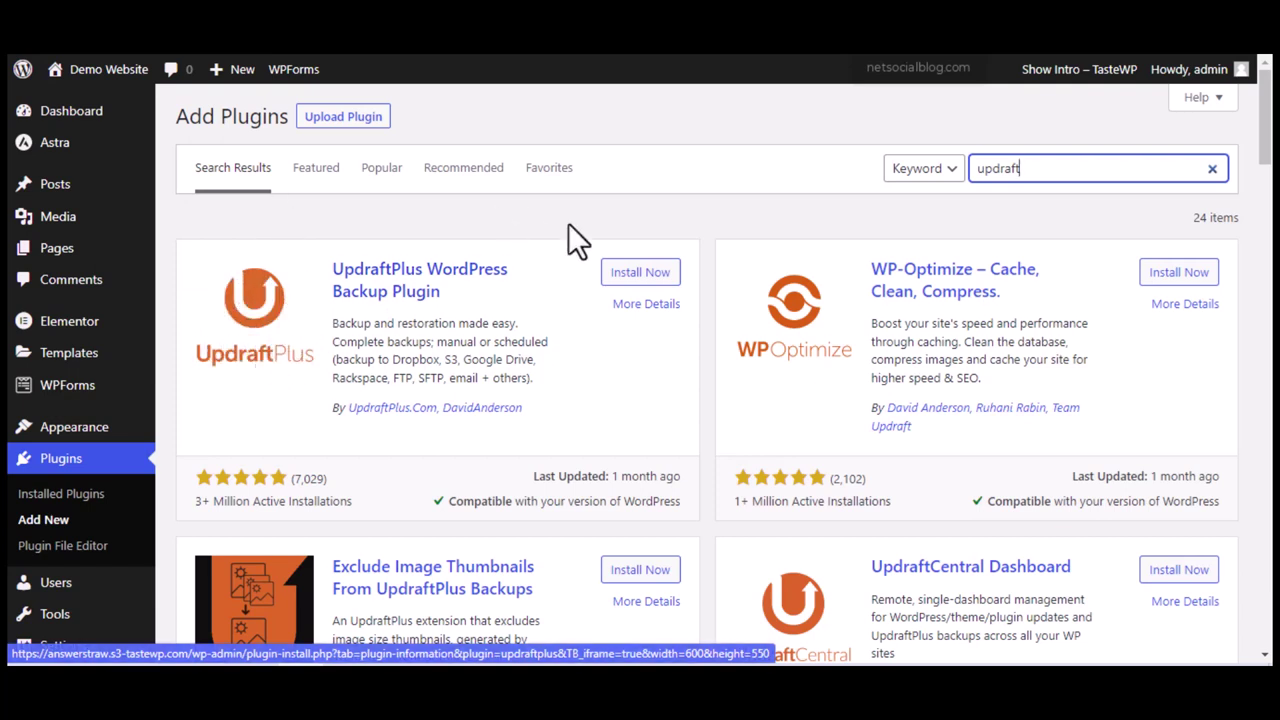
click(657, 271)
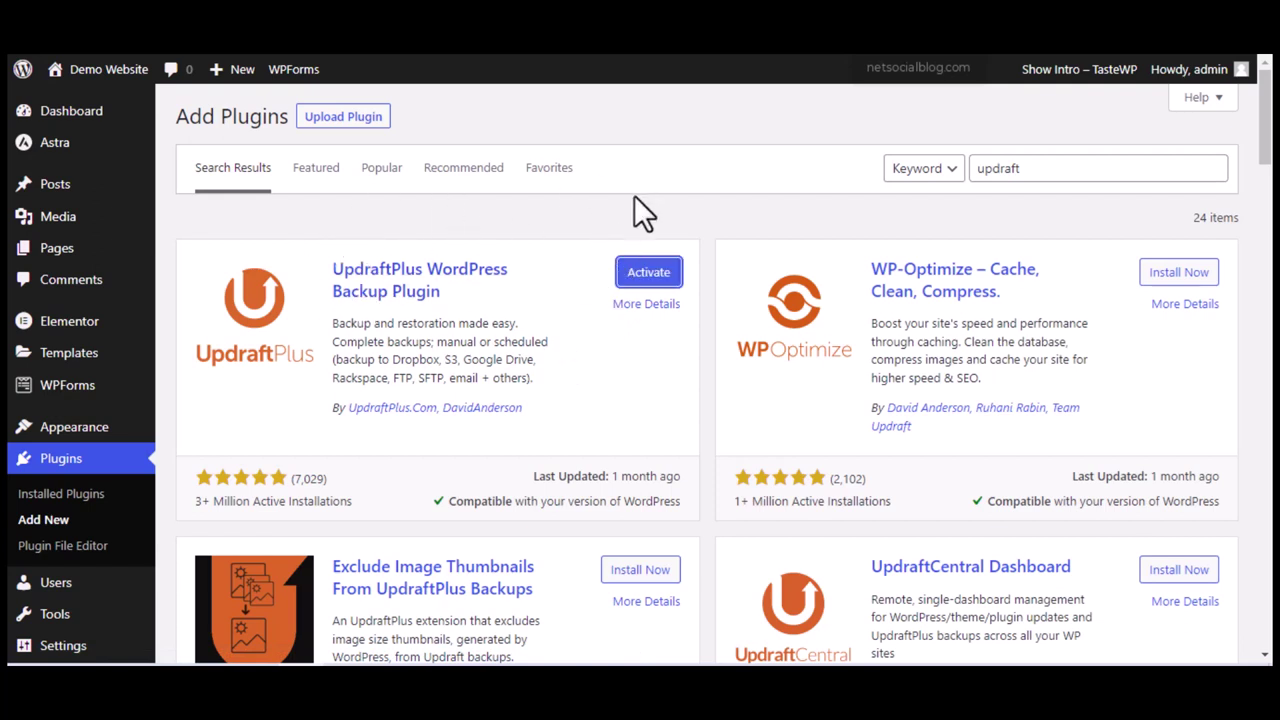
click(640, 274)
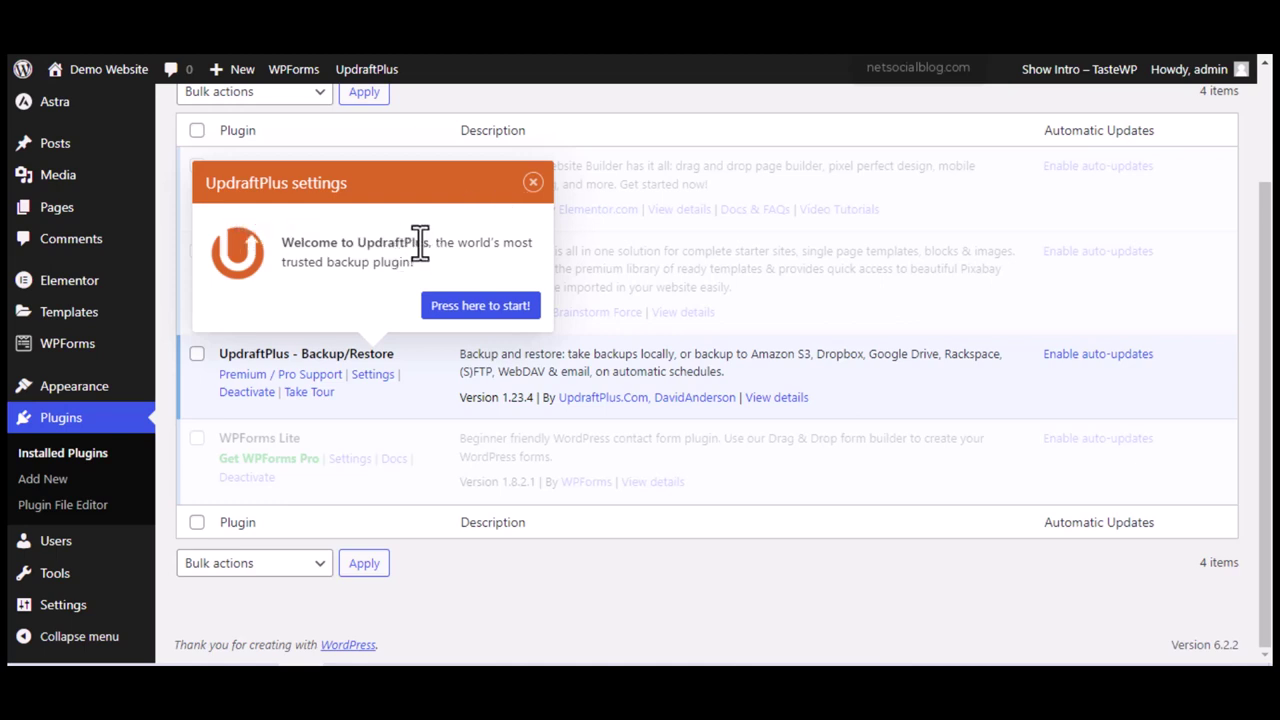
Step: Open the UpdraftPlus Backup/Restore page and dismiss its welcome notice and the first-backup tour
click(475, 306)
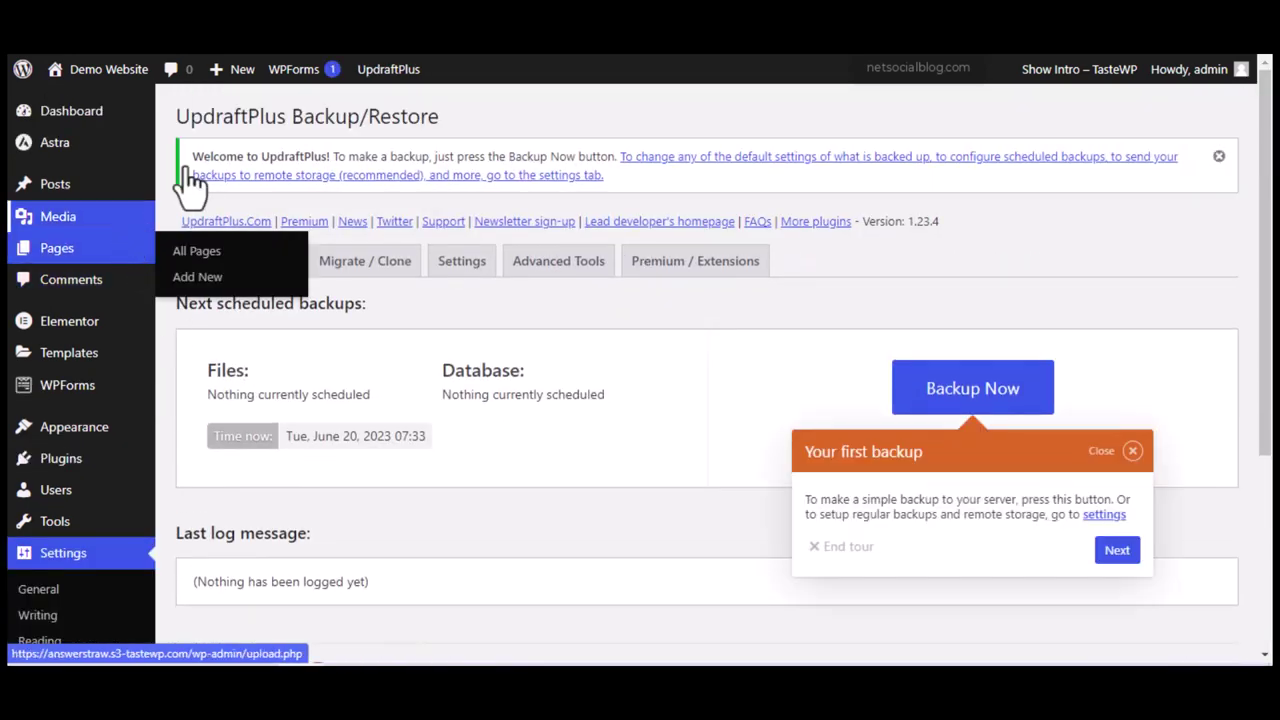
click(1219, 157)
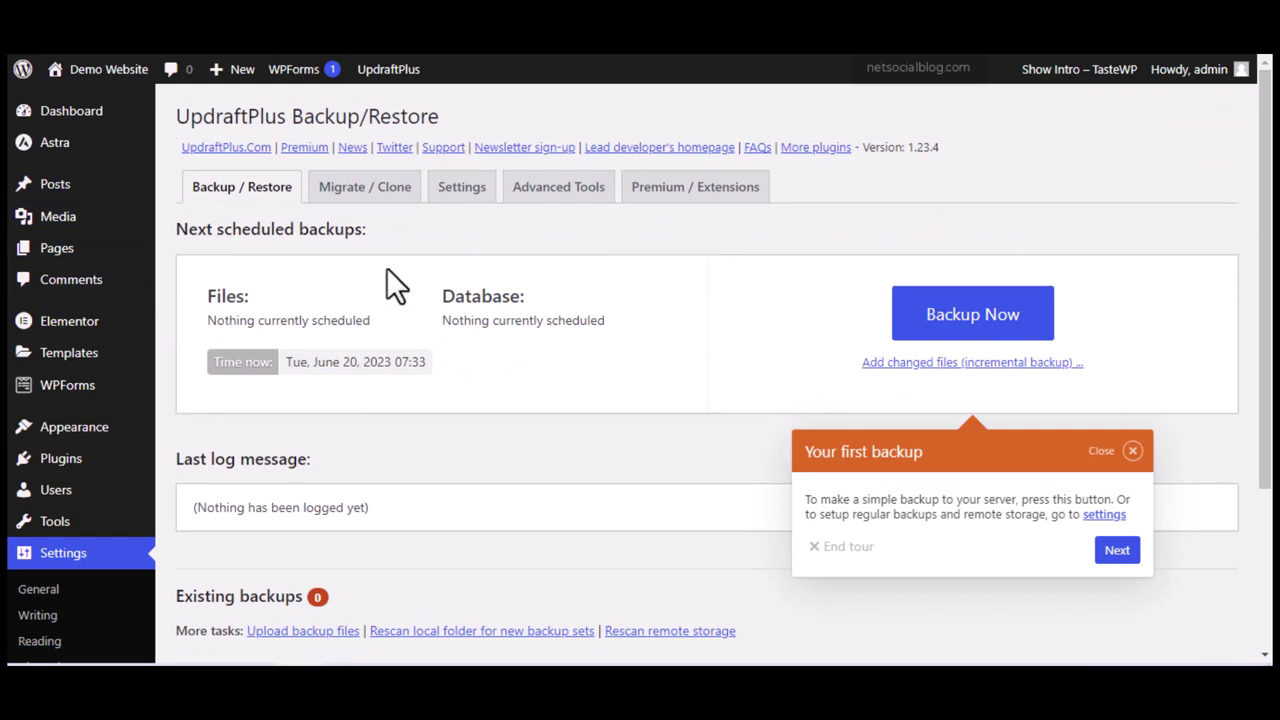
click(1131, 450)
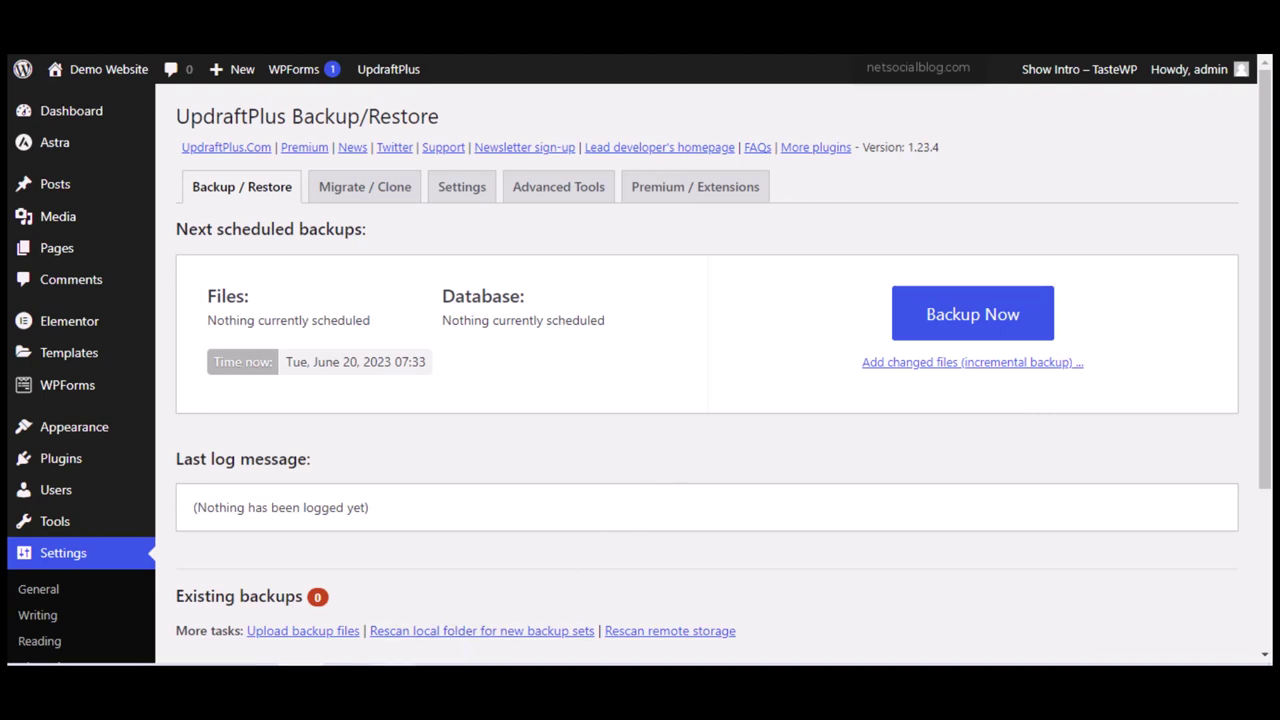
Step: Switch to Notepad, highlight the third bullet about backing up to cloud storage, and return to the UpdraftPlus page
click(392, 664)
drag(602, 286, 950, 278)
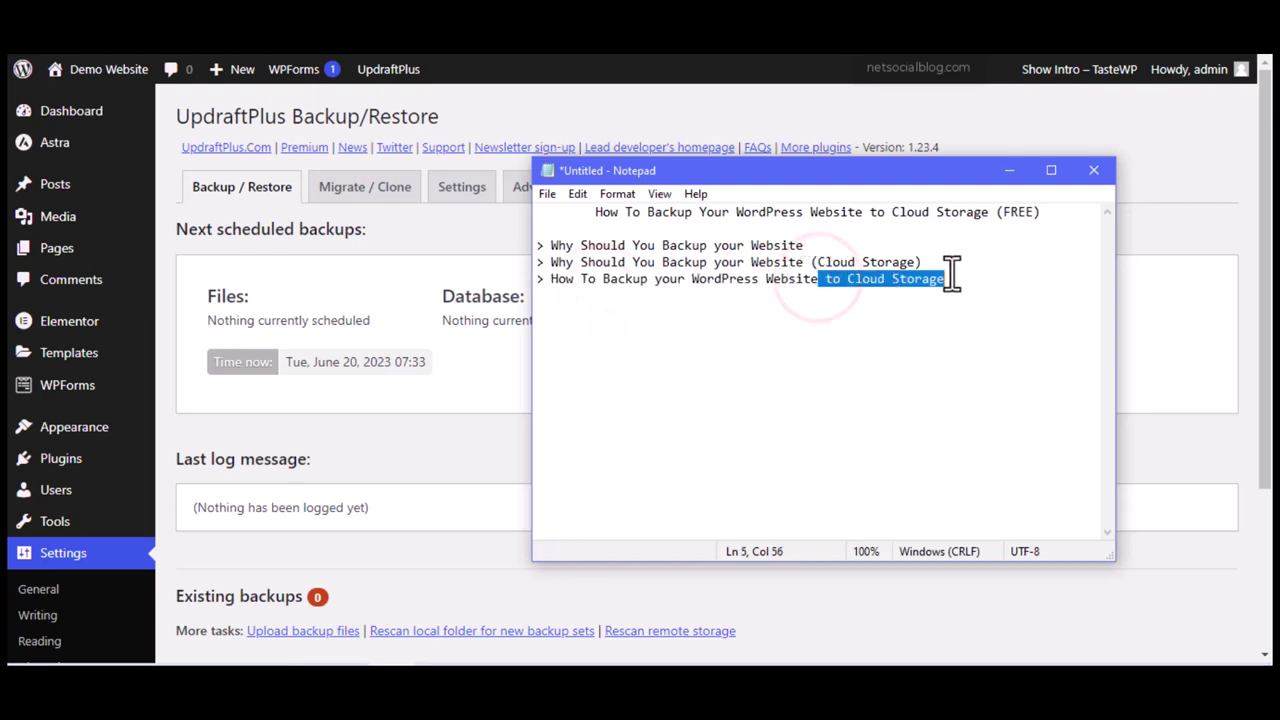
click(1169, 248)
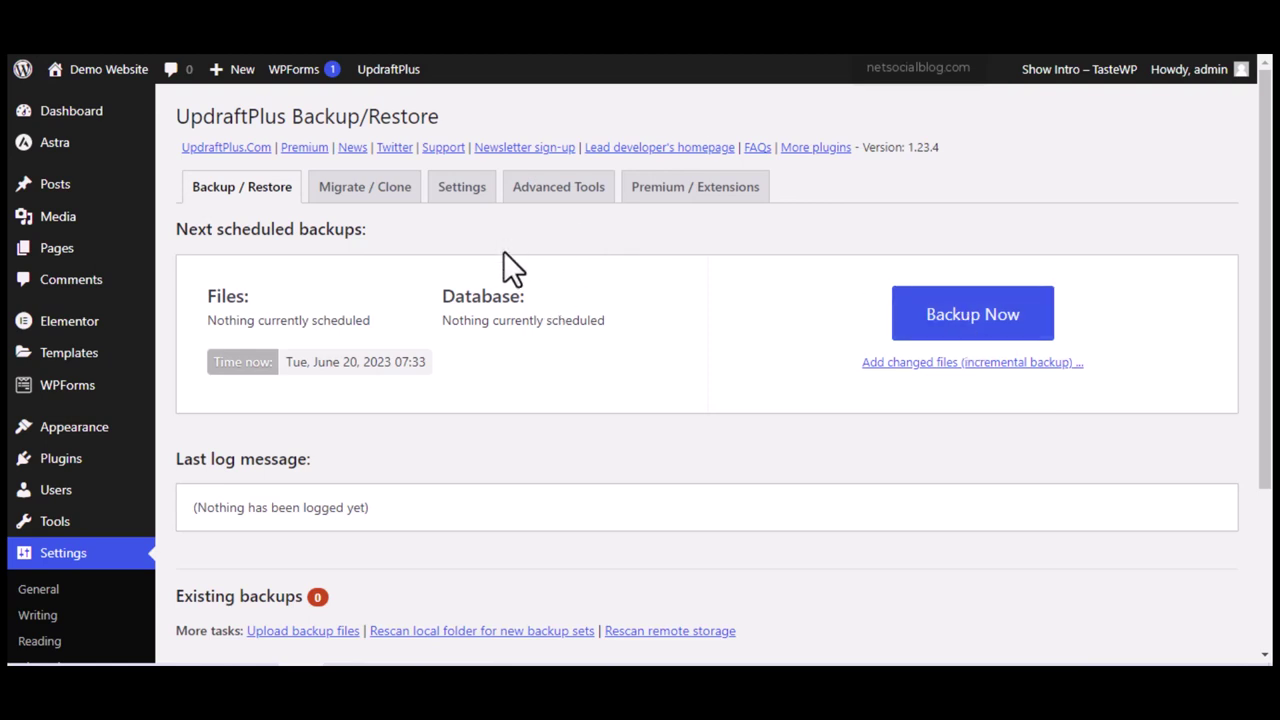
Step: Open the UpdraftPlus settings and examine the available remote storage options
click(448, 196)
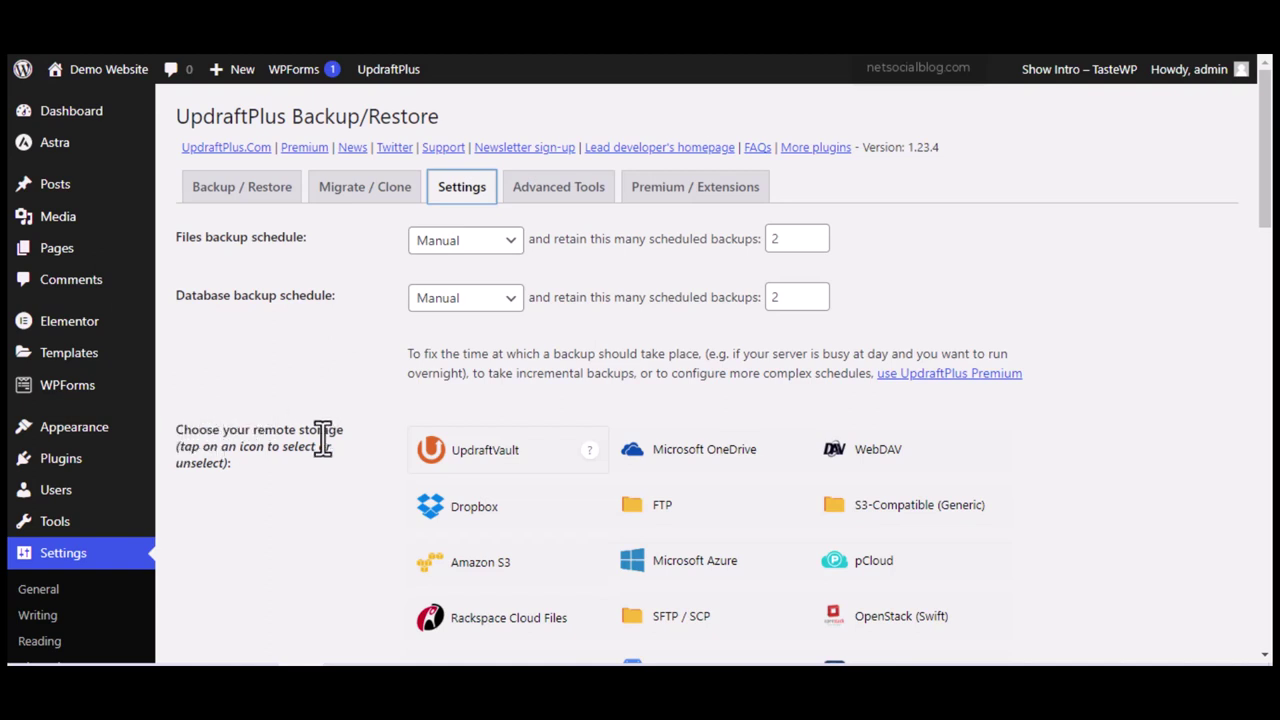
click(520, 452)
scroll(1262, 186, down, 3)
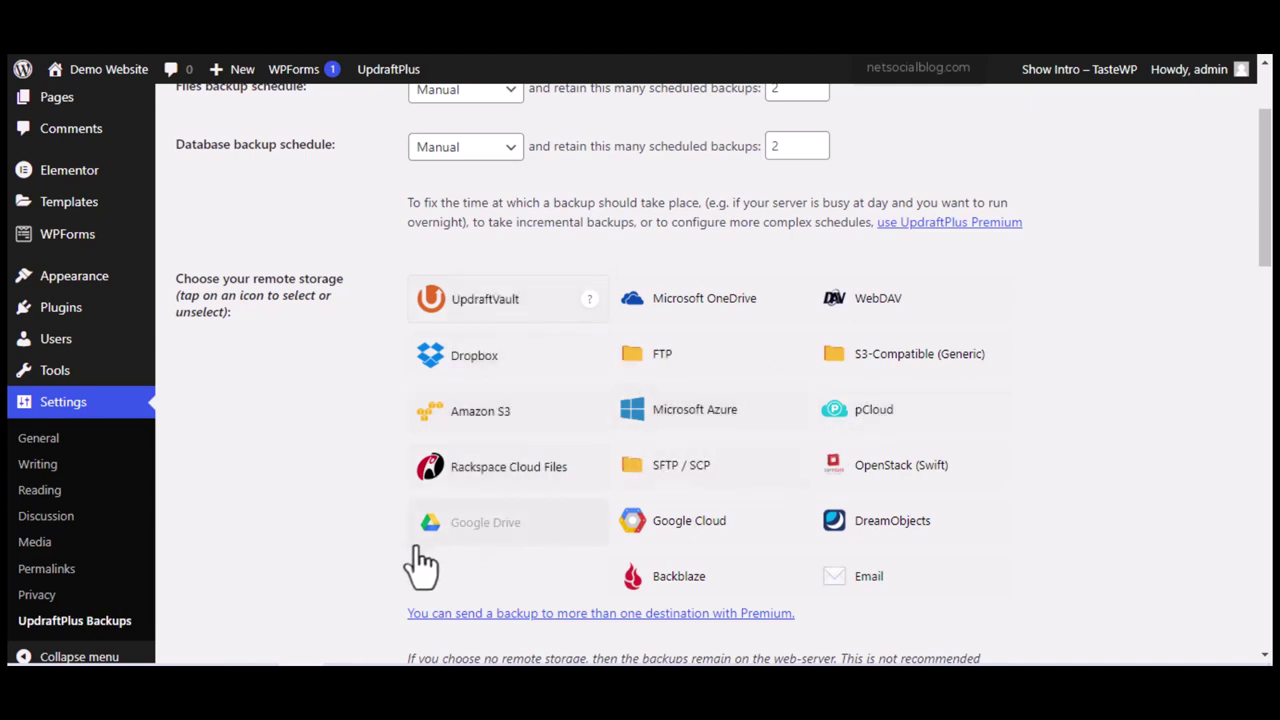
Step: Choose Google Drive as the remote storage for backups and save the settings
click(450, 540)
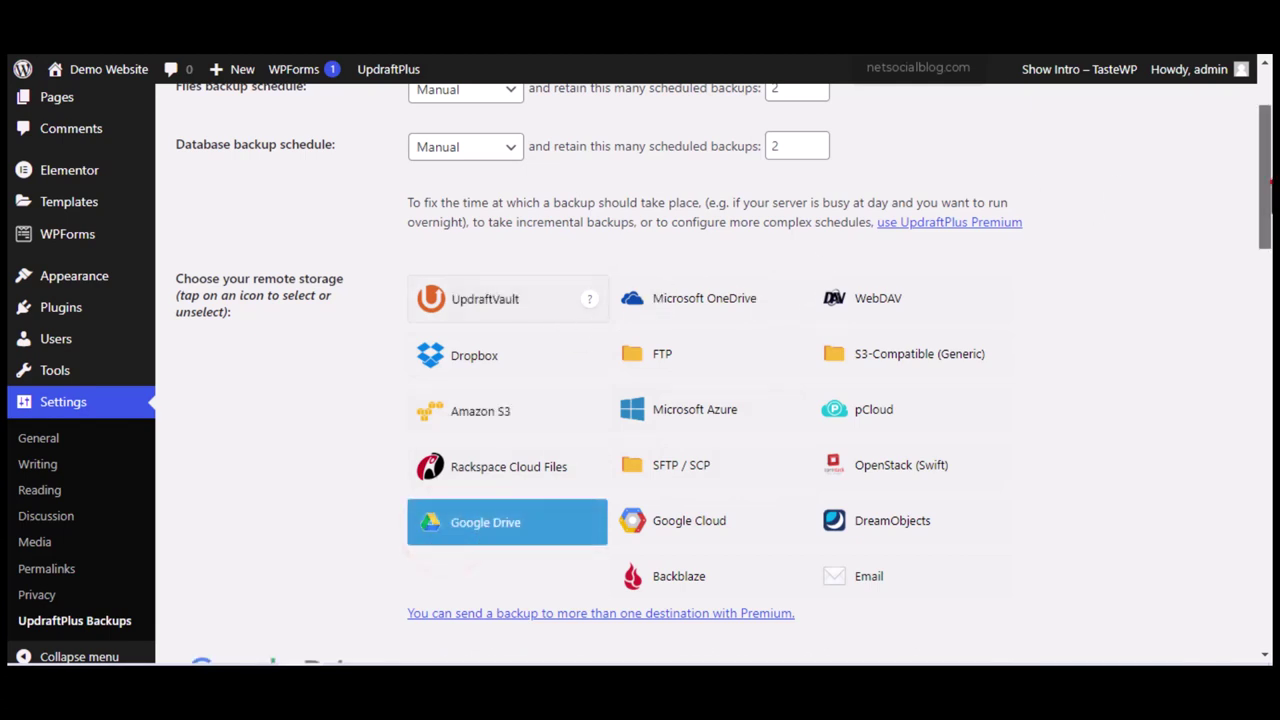
scroll(1262, 177, down, 3)
scroll(640, 373, down, 3)
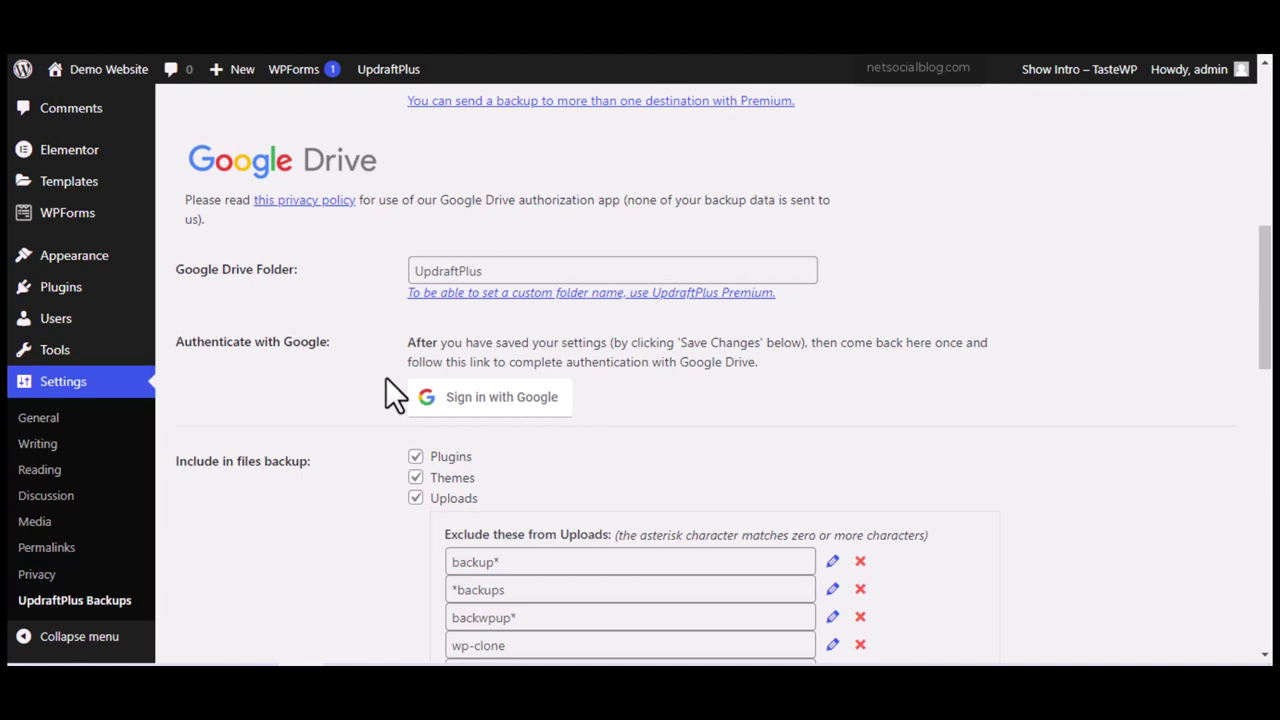
scroll(1265, 275, up, 4)
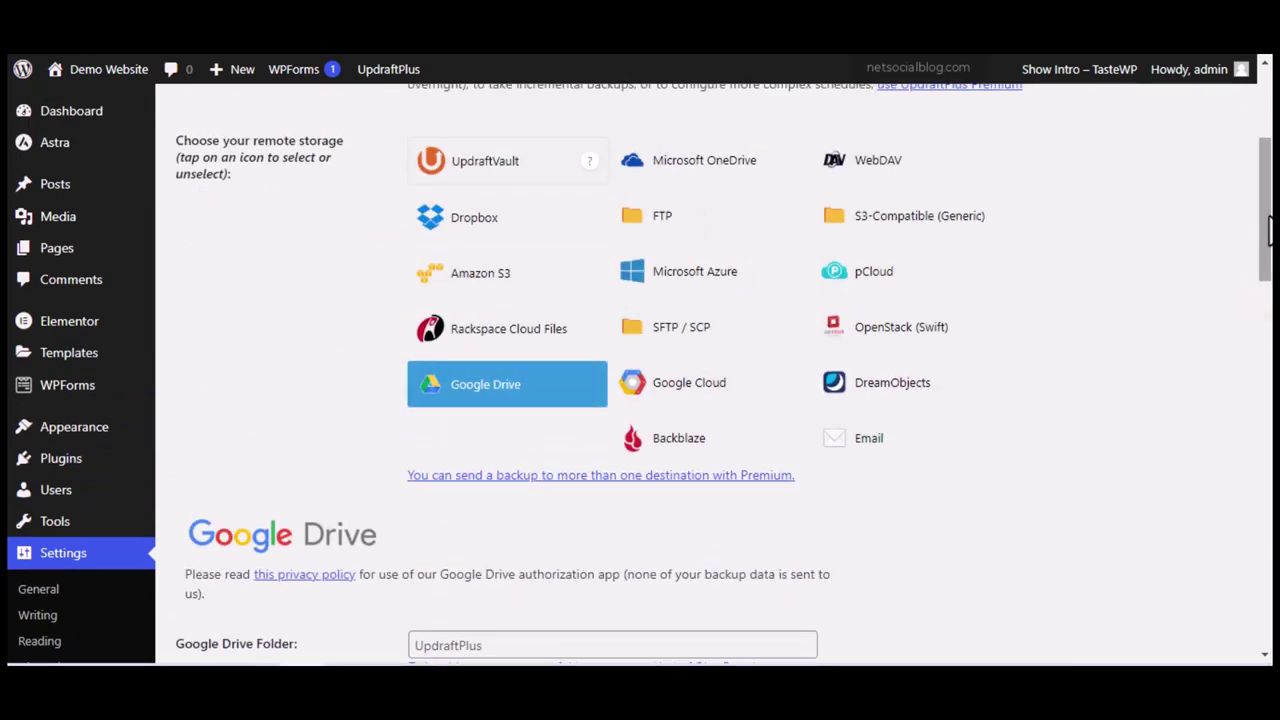
drag(1265, 235, 1265, 600)
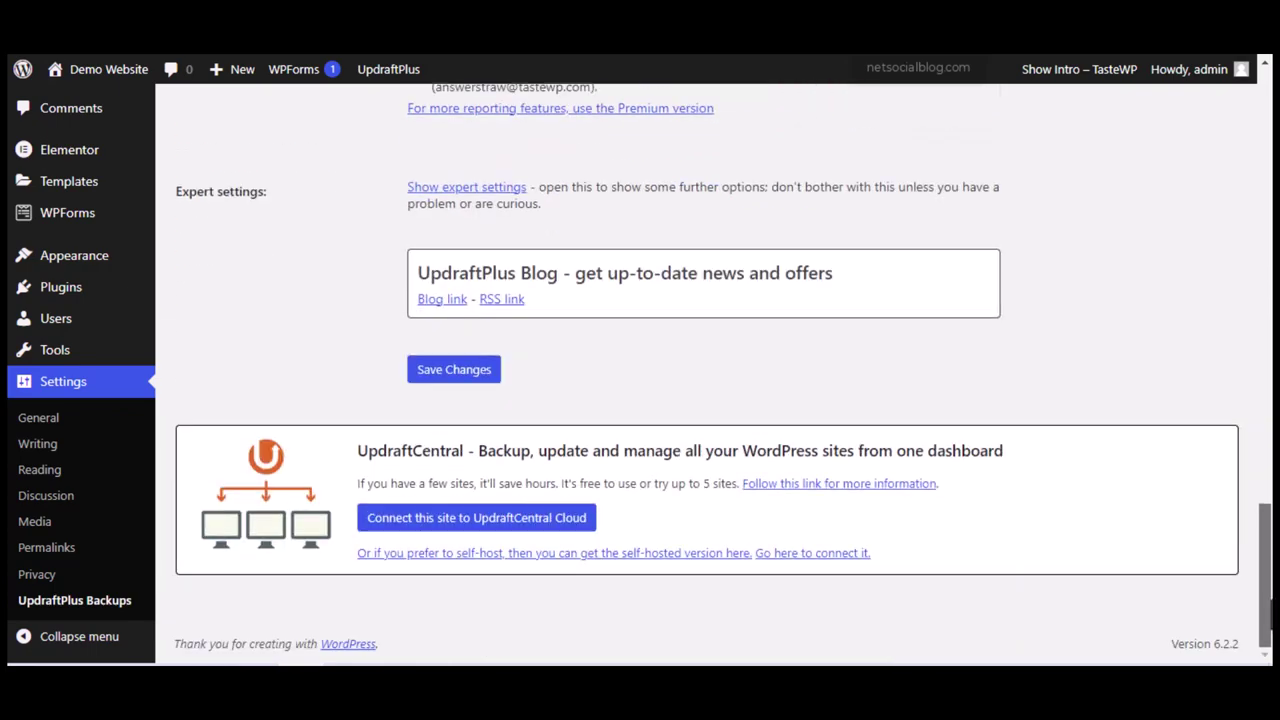
click(463, 378)
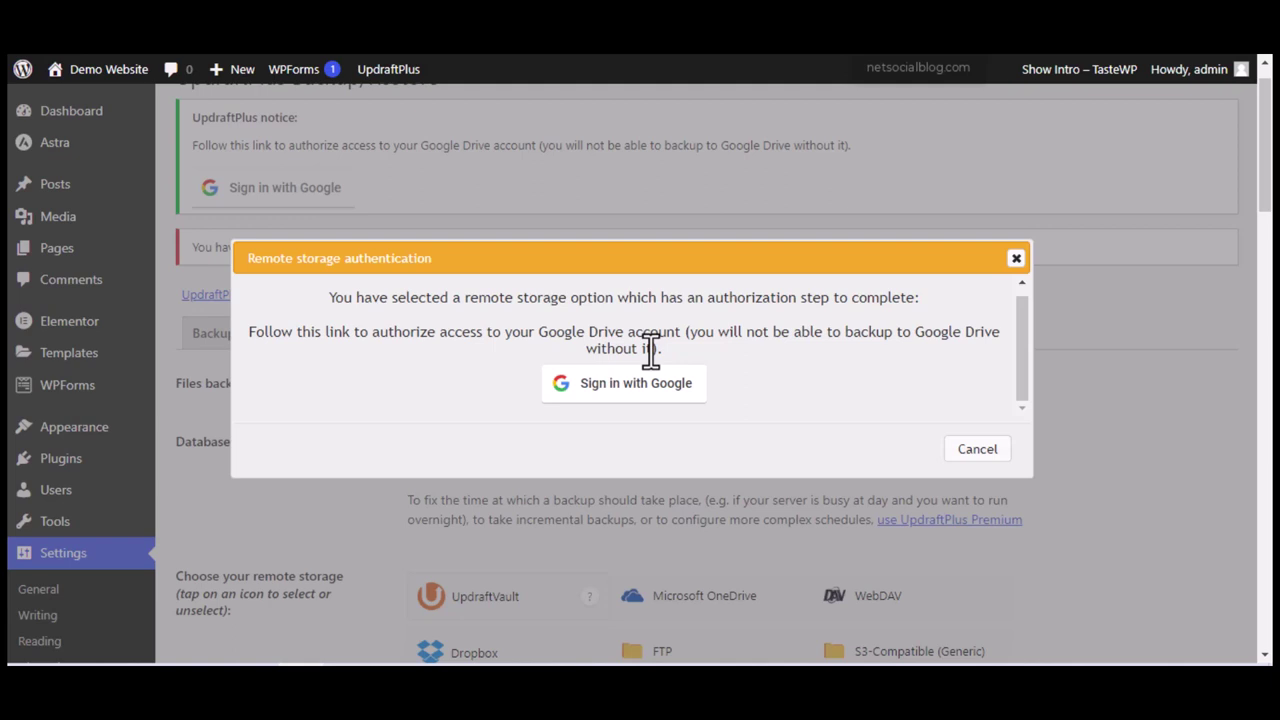
Step: Sign in with Google to authorize UpdraftPlus for Google Drive, complete the setup, and highlight part of the authentication notice
click(588, 390)
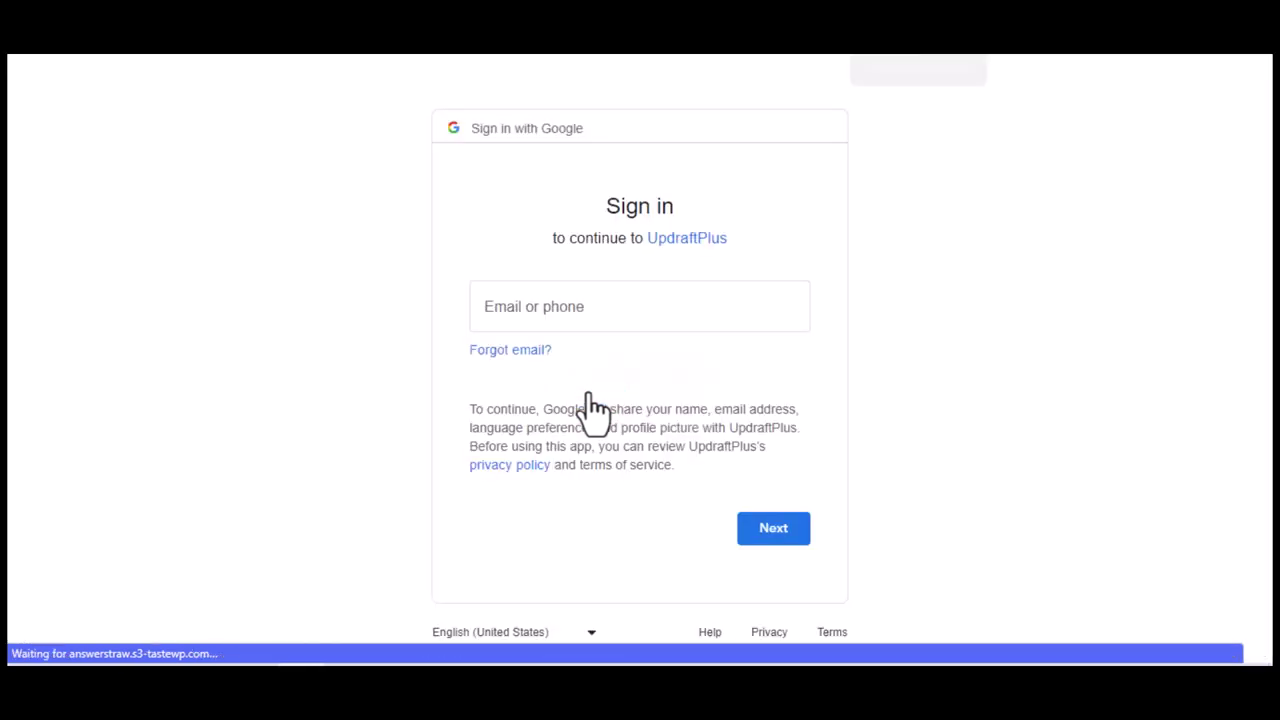
click(500, 306)
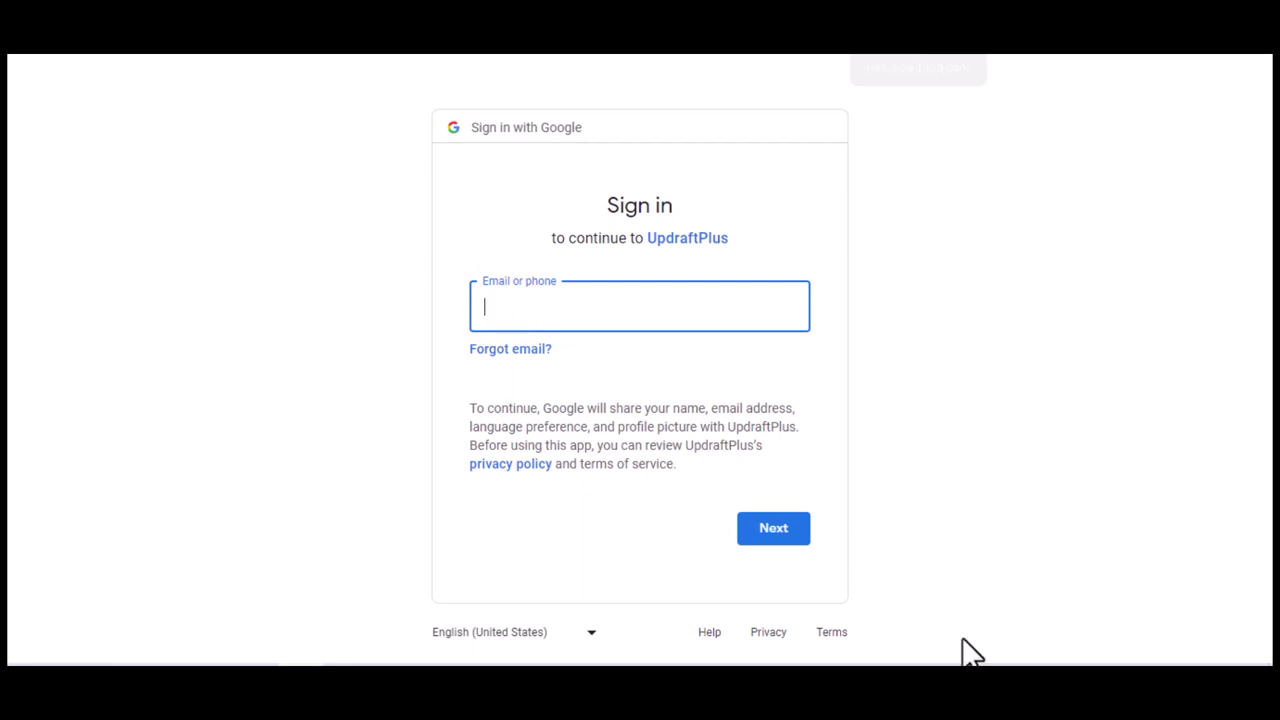
click(586, 675)
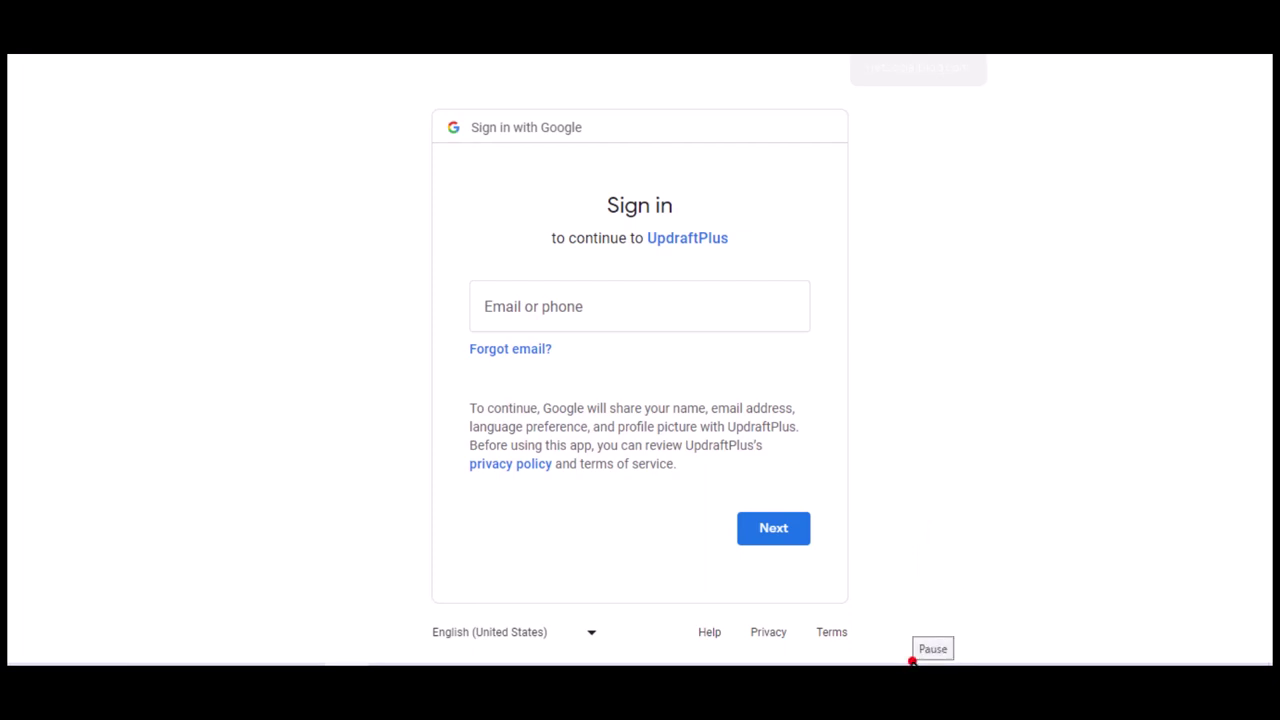
click(912, 660)
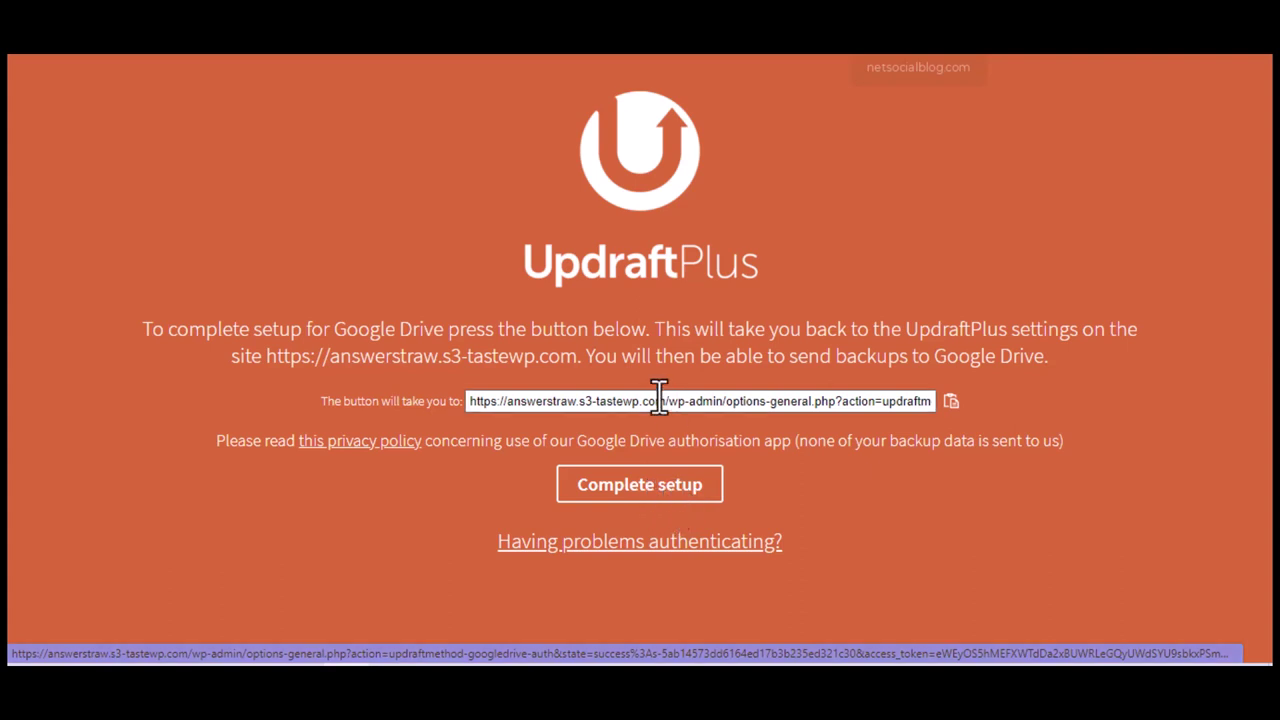
click(619, 486)
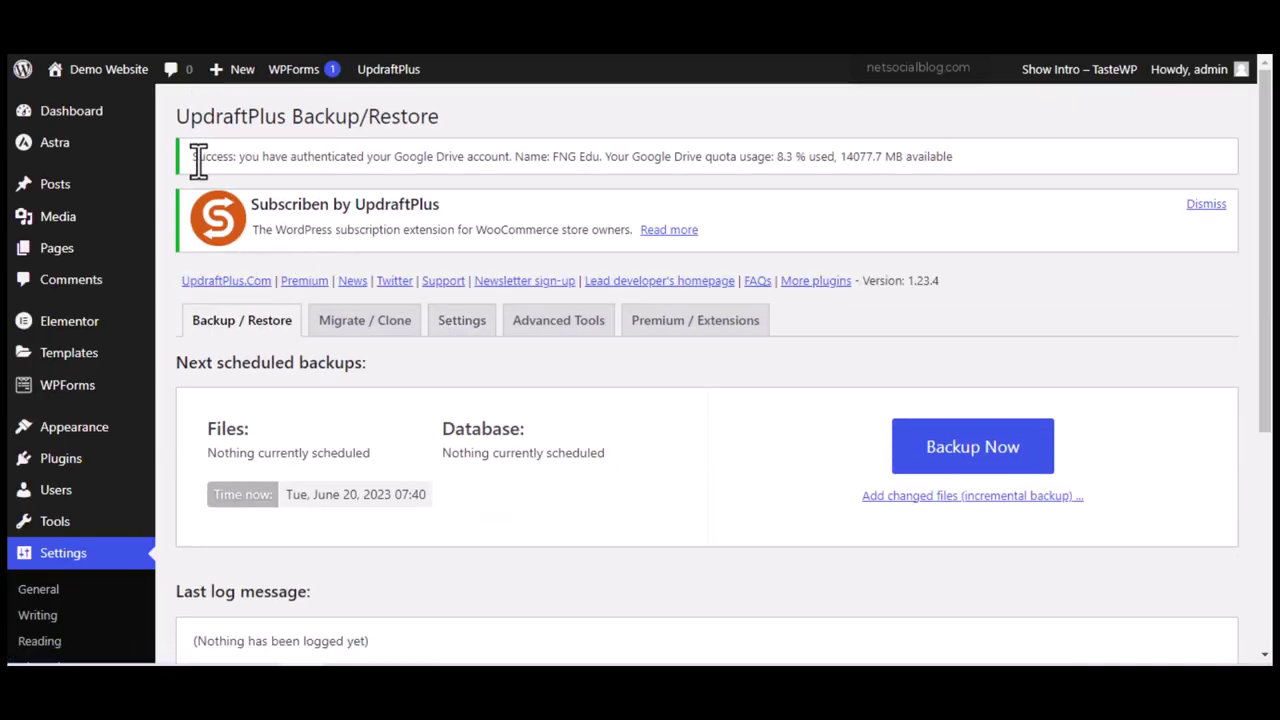
drag(192, 157, 288, 157)
click(330, 157)
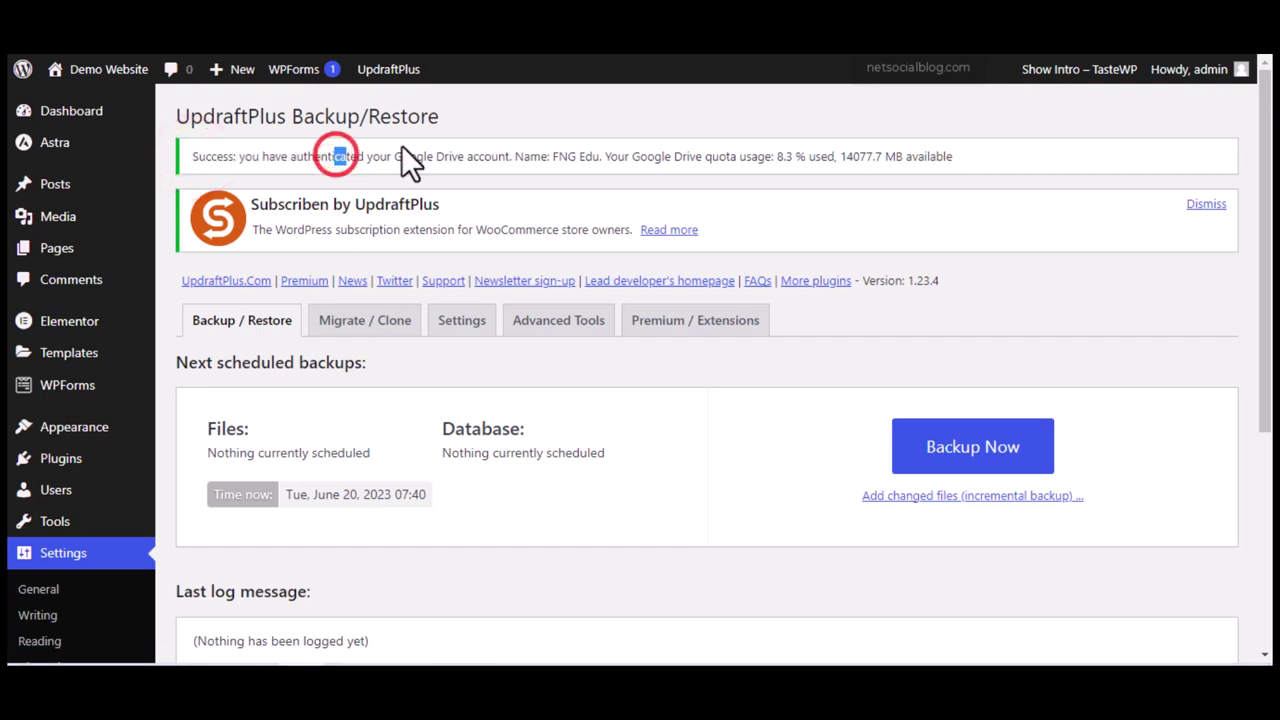
click(452, 160)
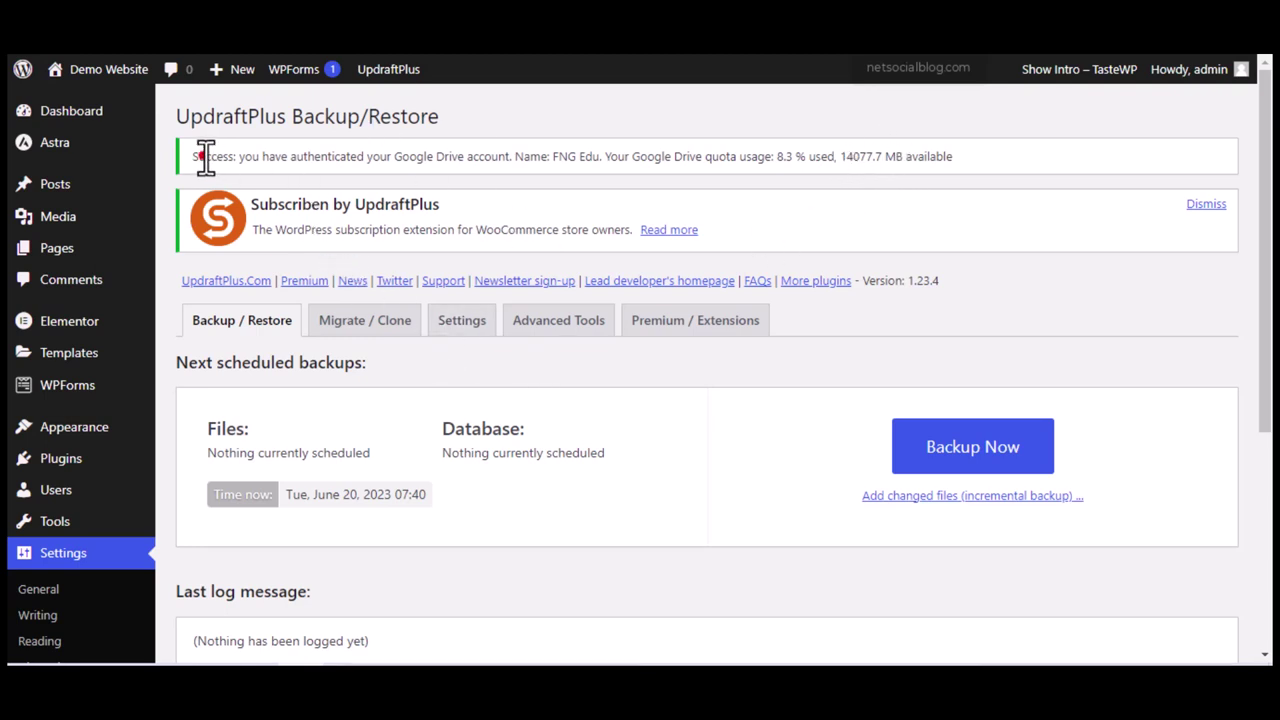
drag(205, 156, 266, 168)
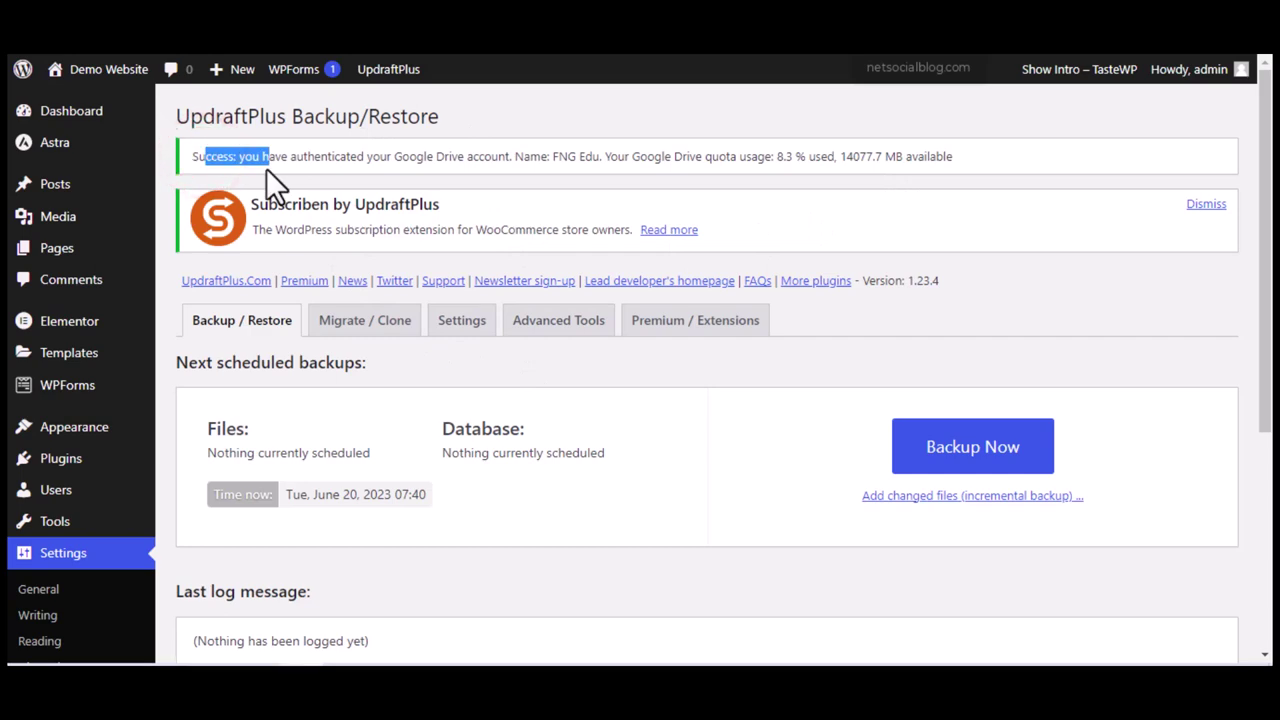
Step: Save the UpdraftPlus settings once more and return to the Backup / Restore section
click(450, 320)
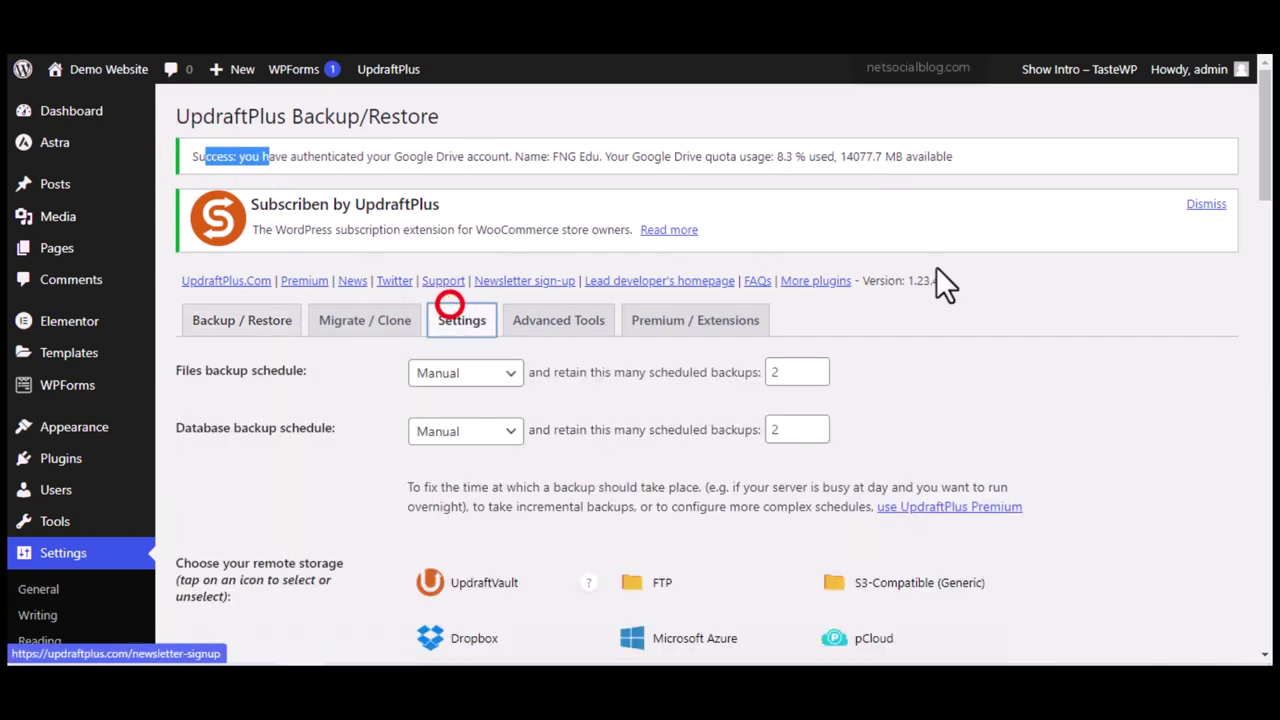
scroll(704, 400, down, 20)
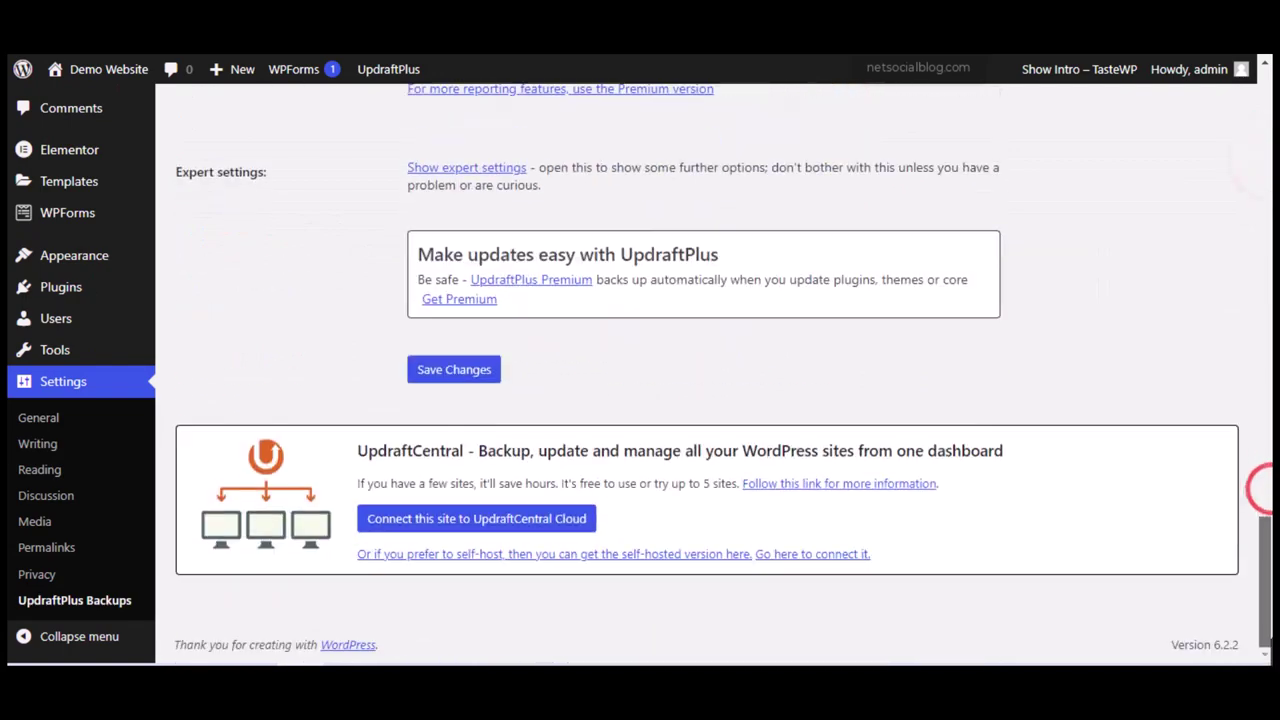
click(490, 372)
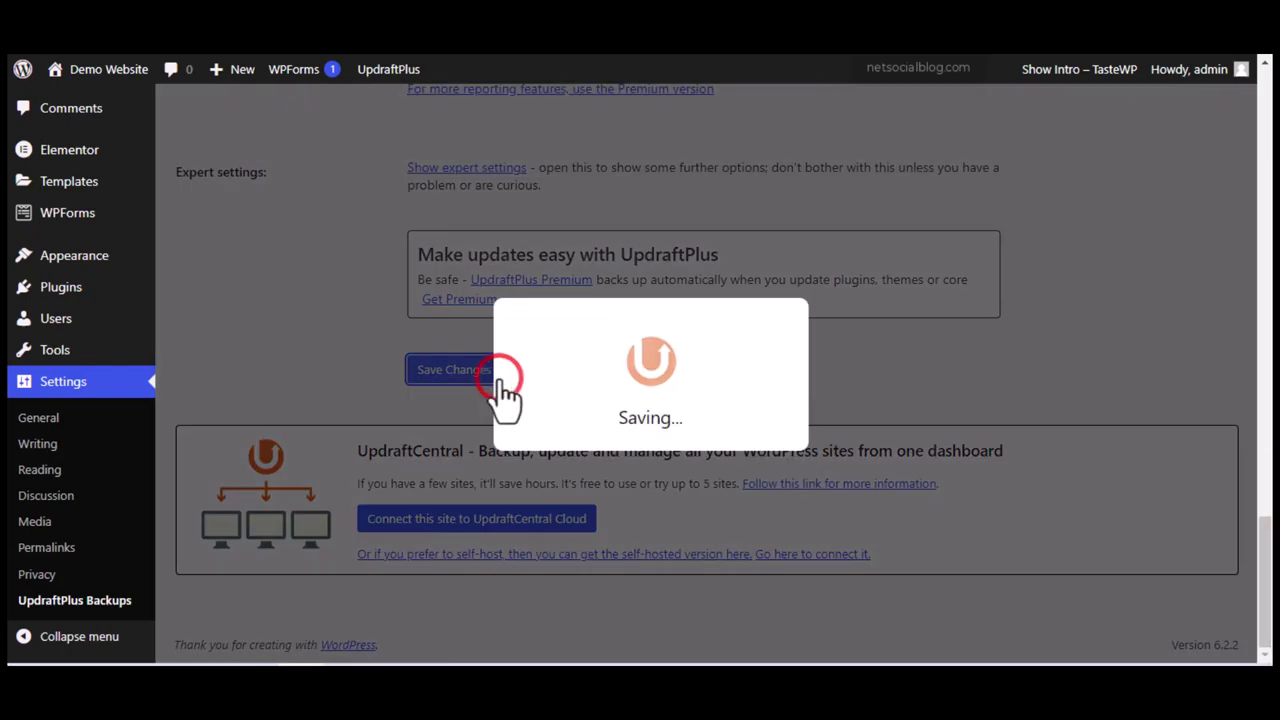
scroll(757, 320, up, 5)
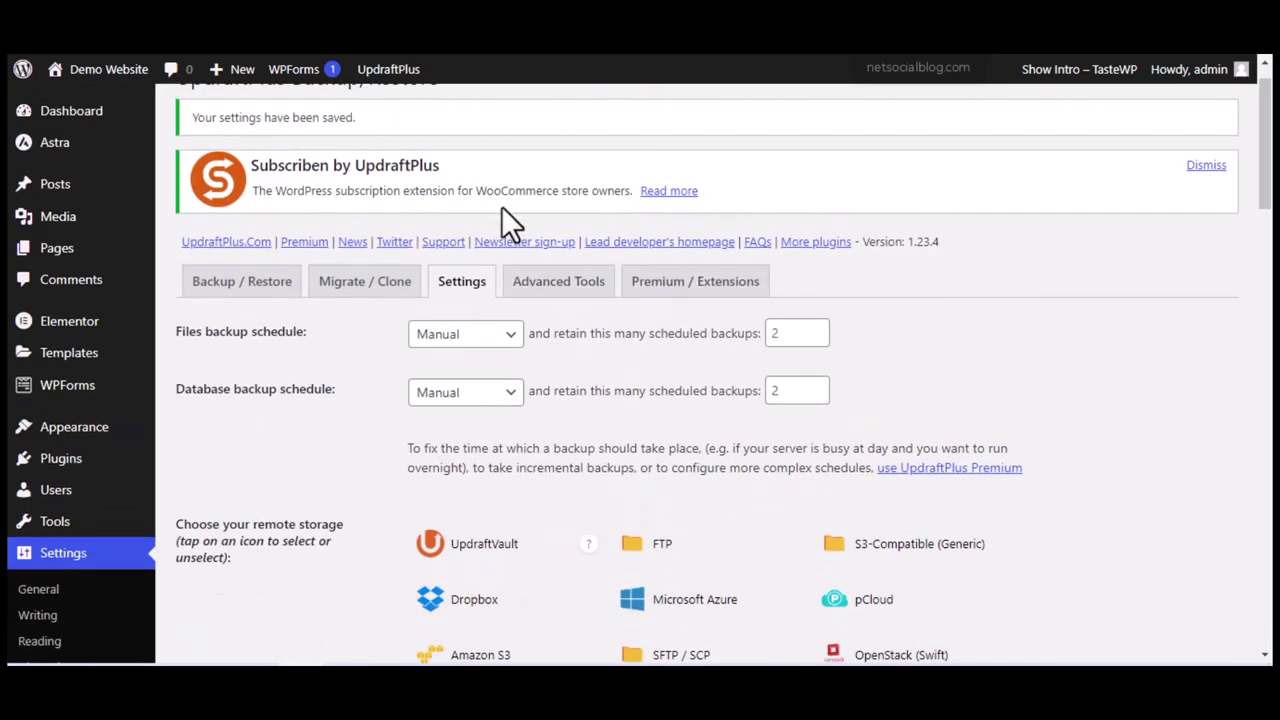
click(283, 290)
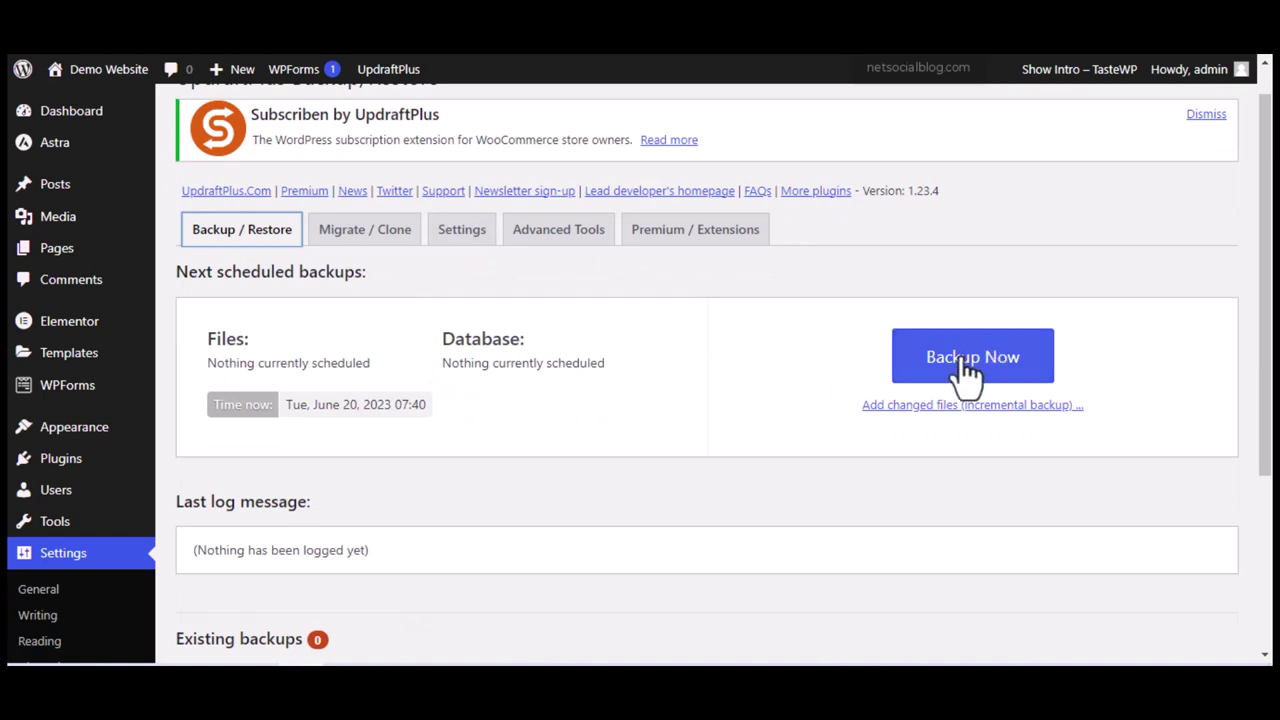
Step: Start a new backup that includes the database and files and is sent to remote storage
click(964, 362)
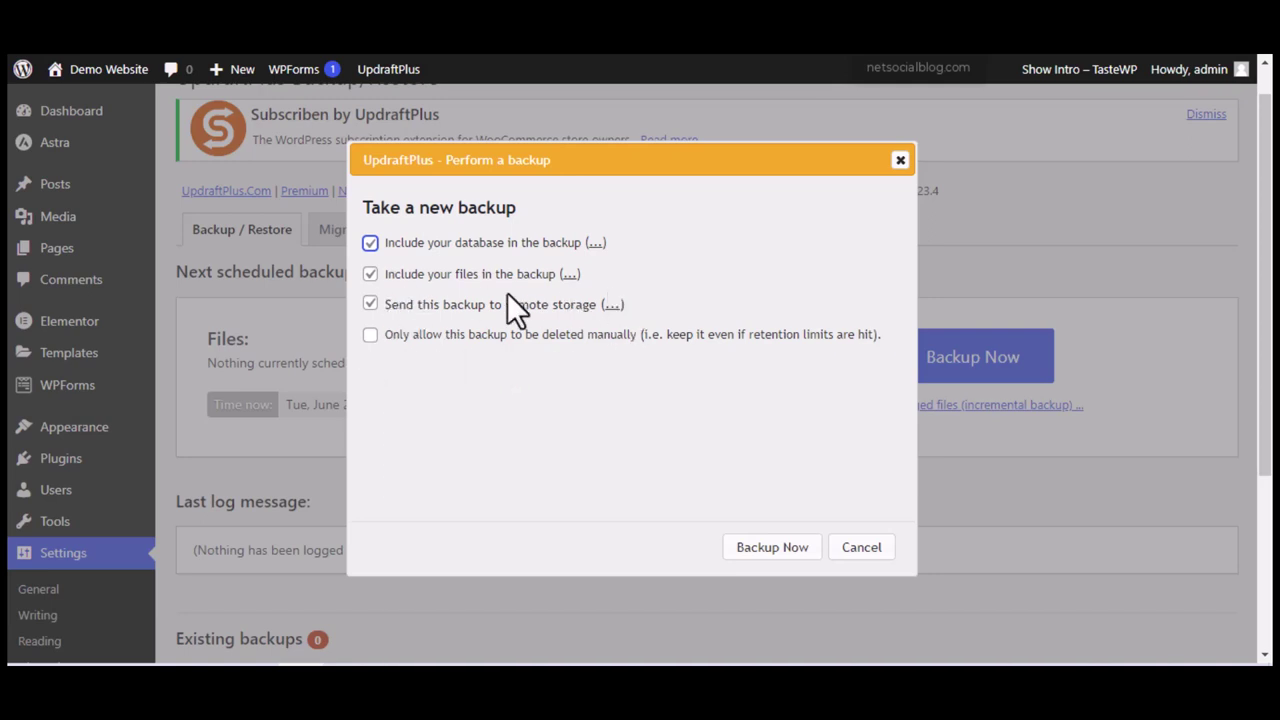
click(763, 549)
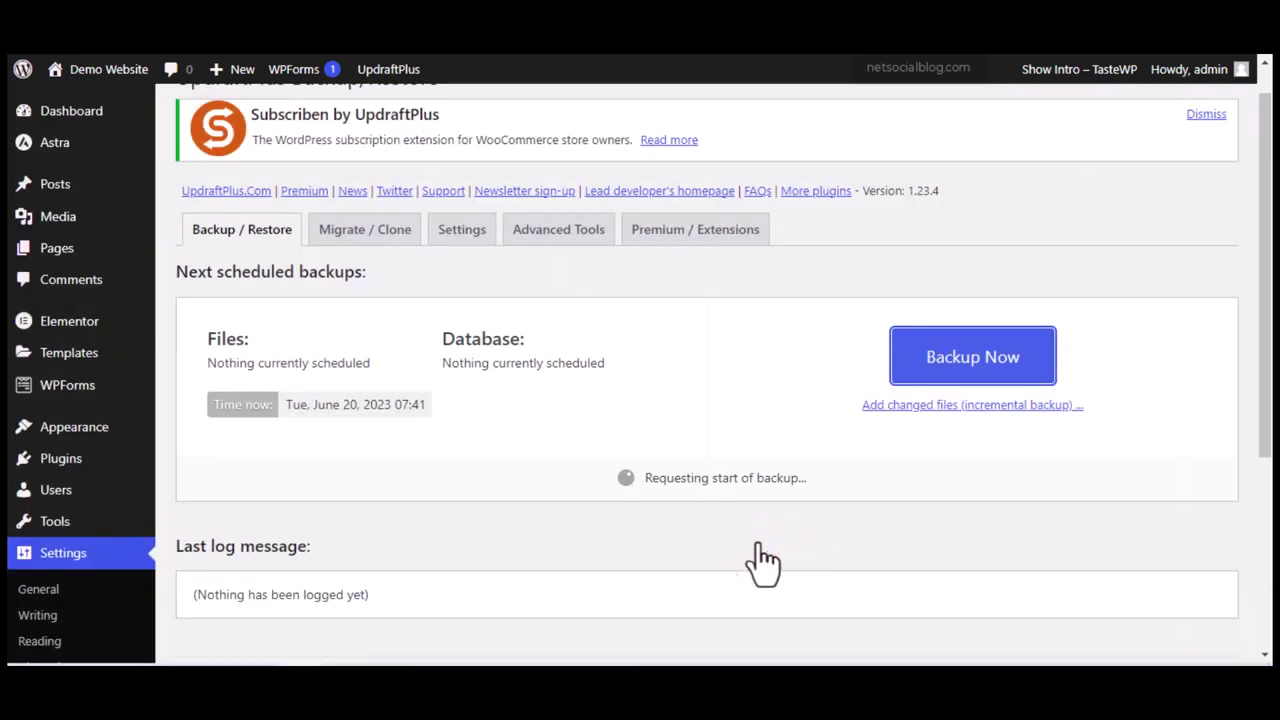
drag(1265, 243, 1265, 293)
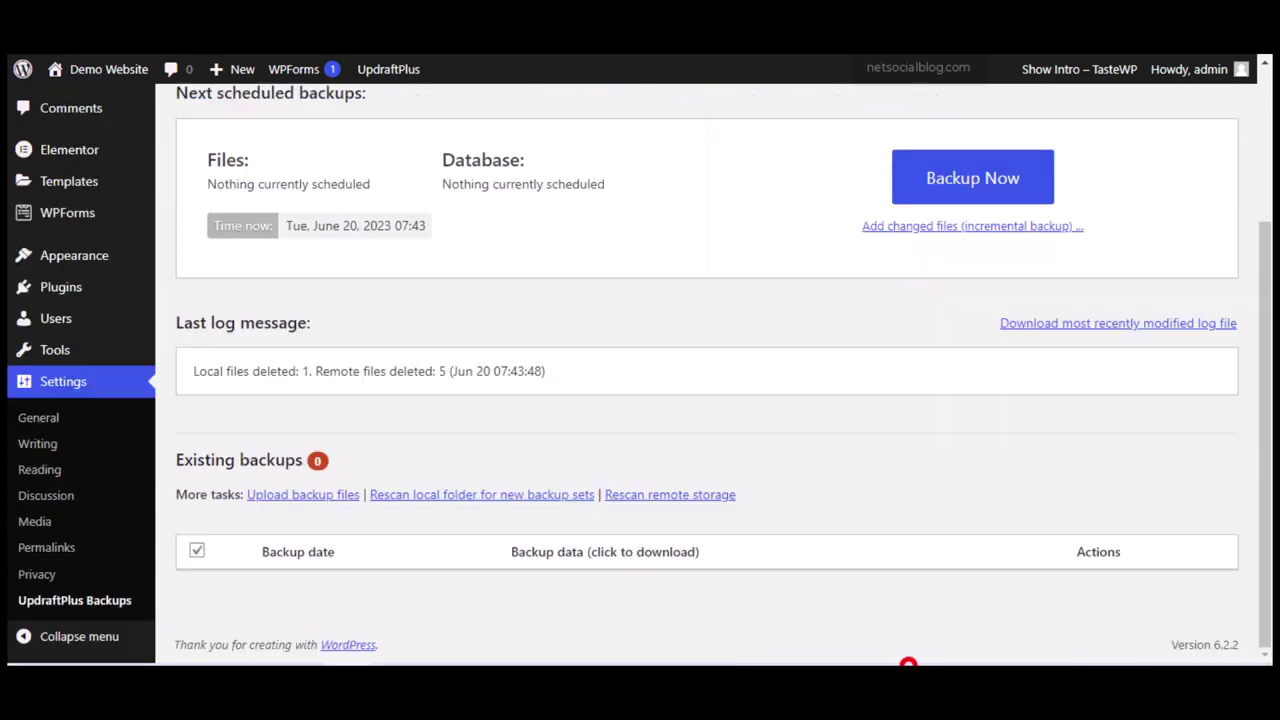
click(908, 660)
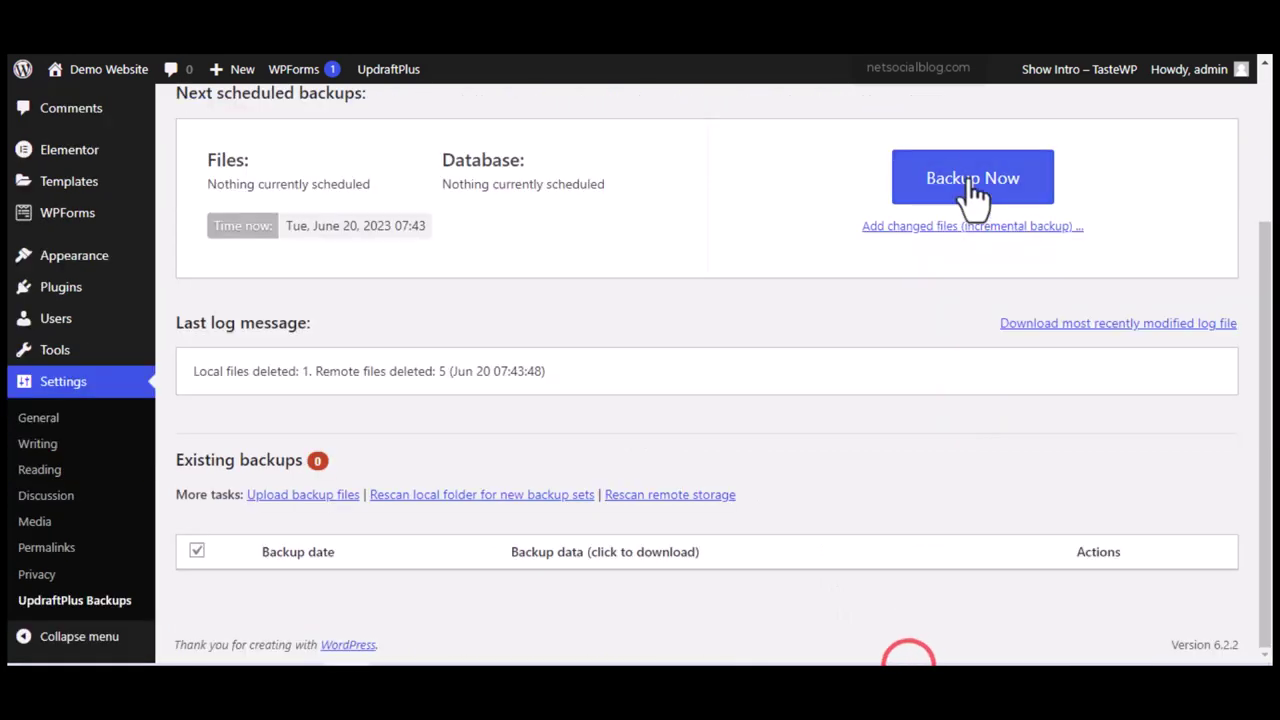
Step: Run a backup of the database and files to remote storage, close the completion dialog, and view the existing backups
click(970, 185)
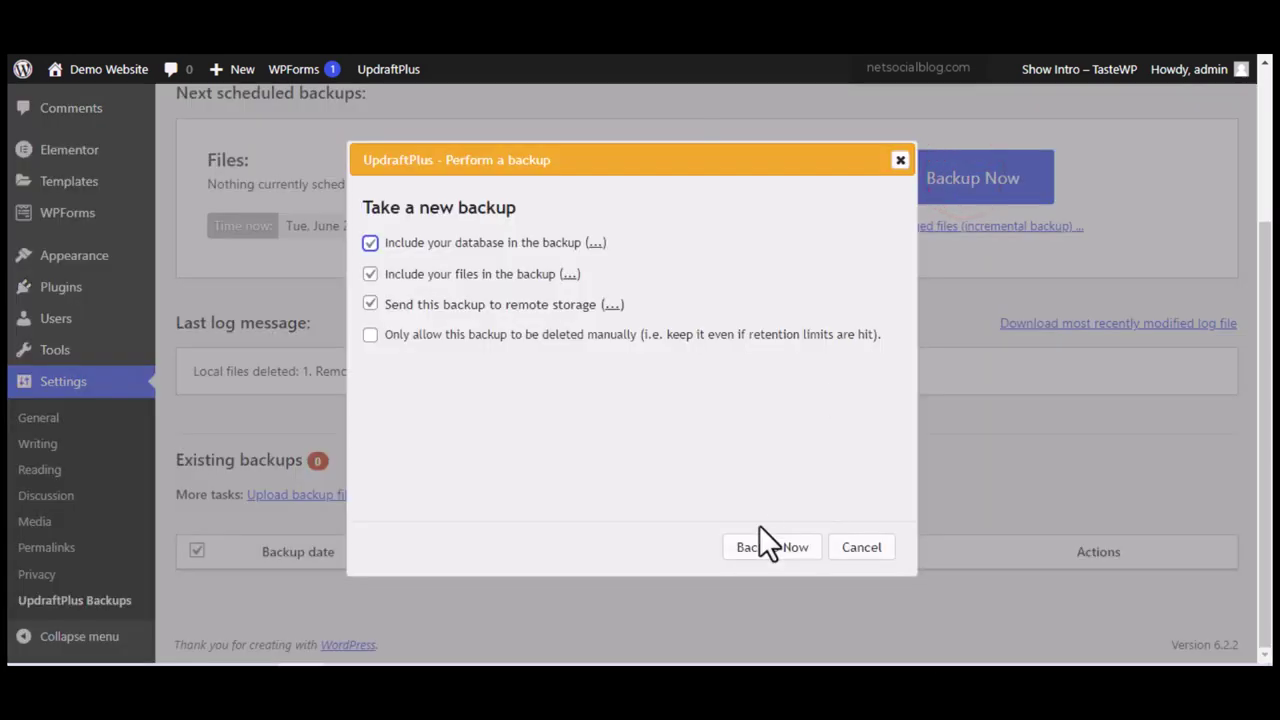
click(772, 548)
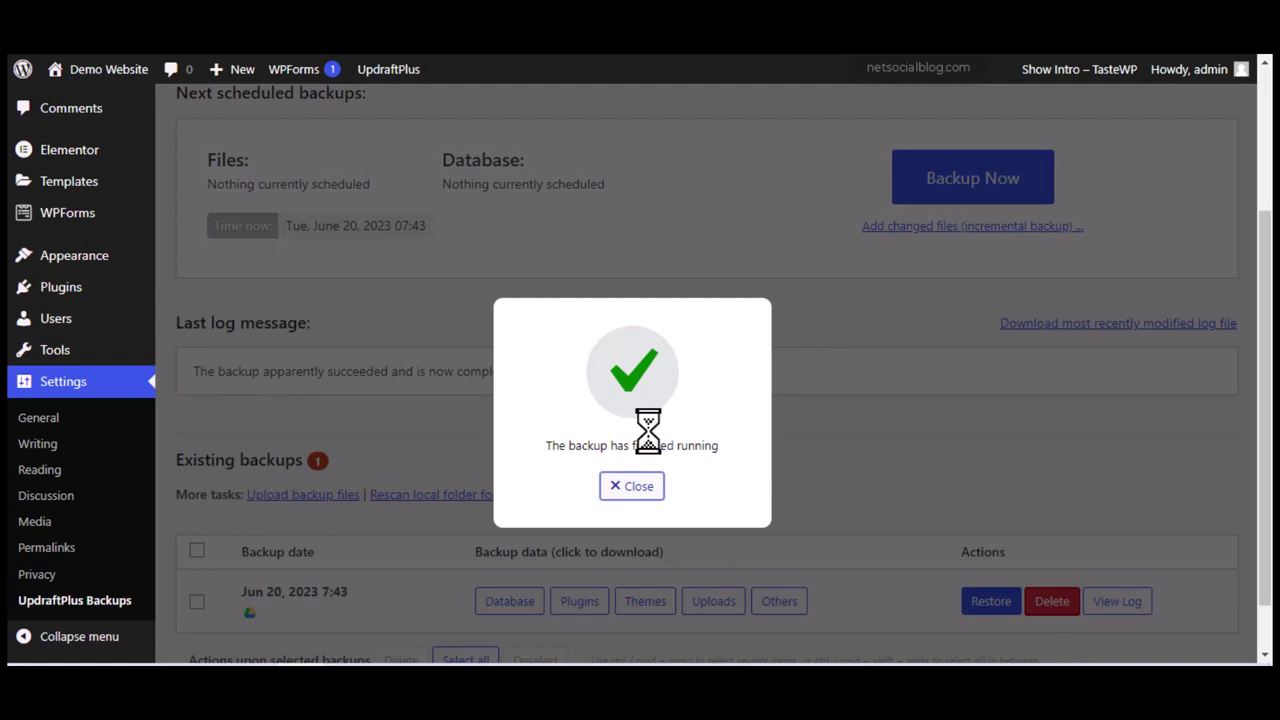
click(634, 488)
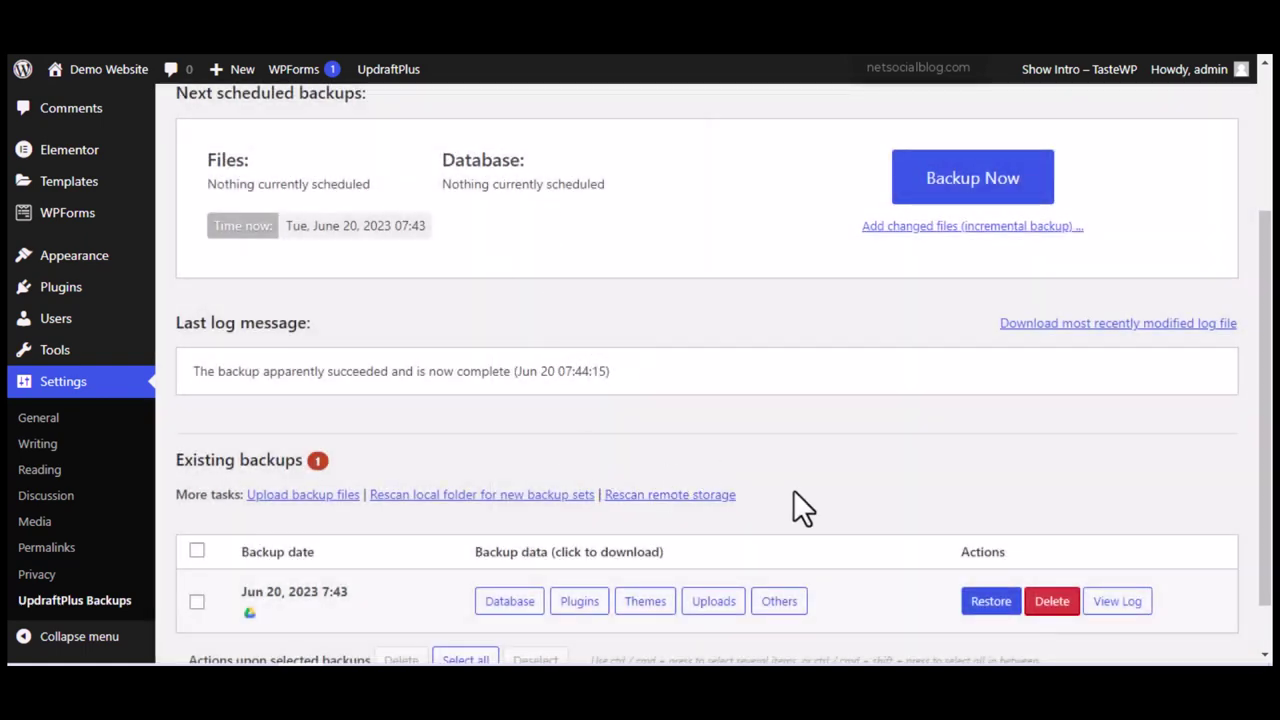
click(1266, 372)
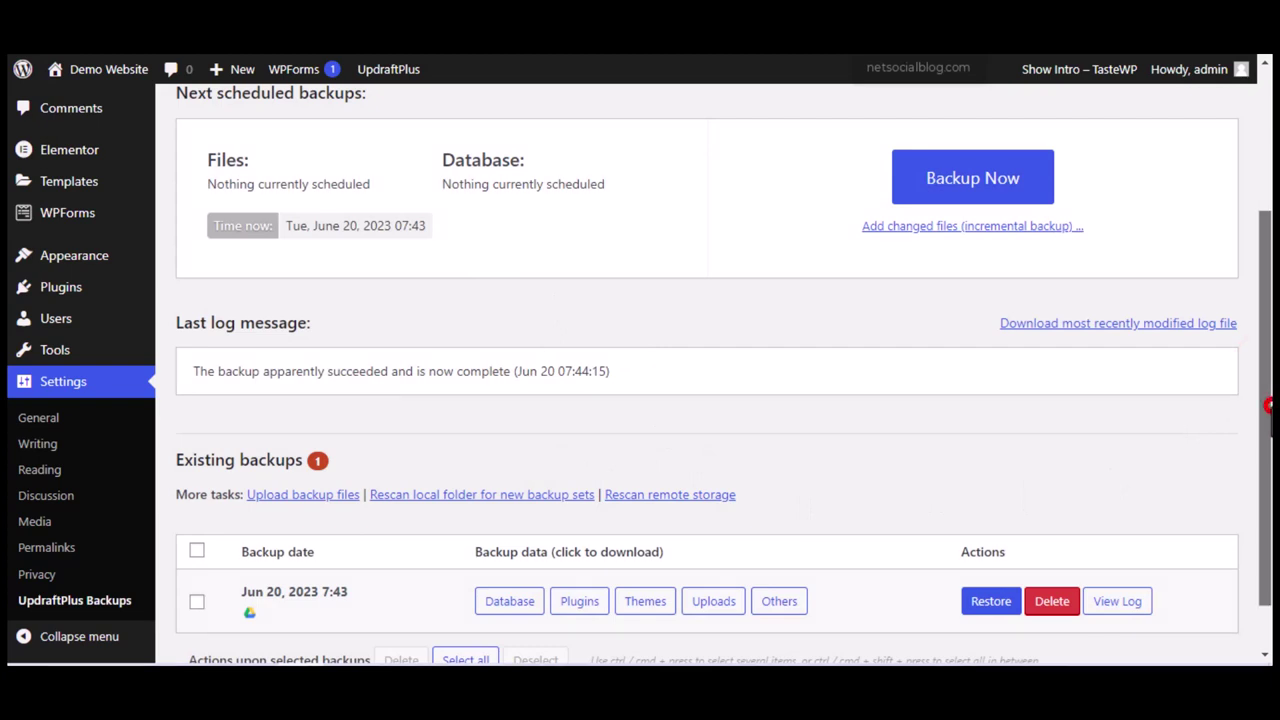
drag(1265, 335, 1265, 400)
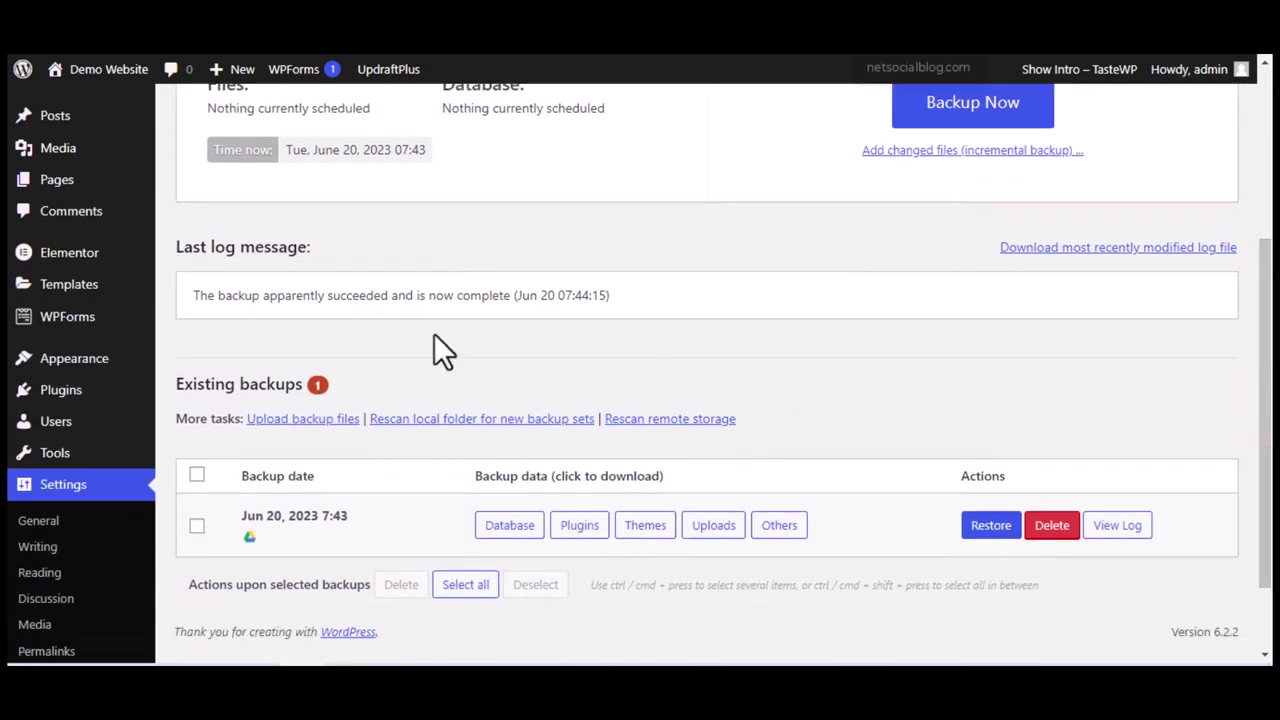
Step: Switch to Notepad and add the line "> How To Restore your Backup from Cloud Storage" below the third bullet
click(385, 663)
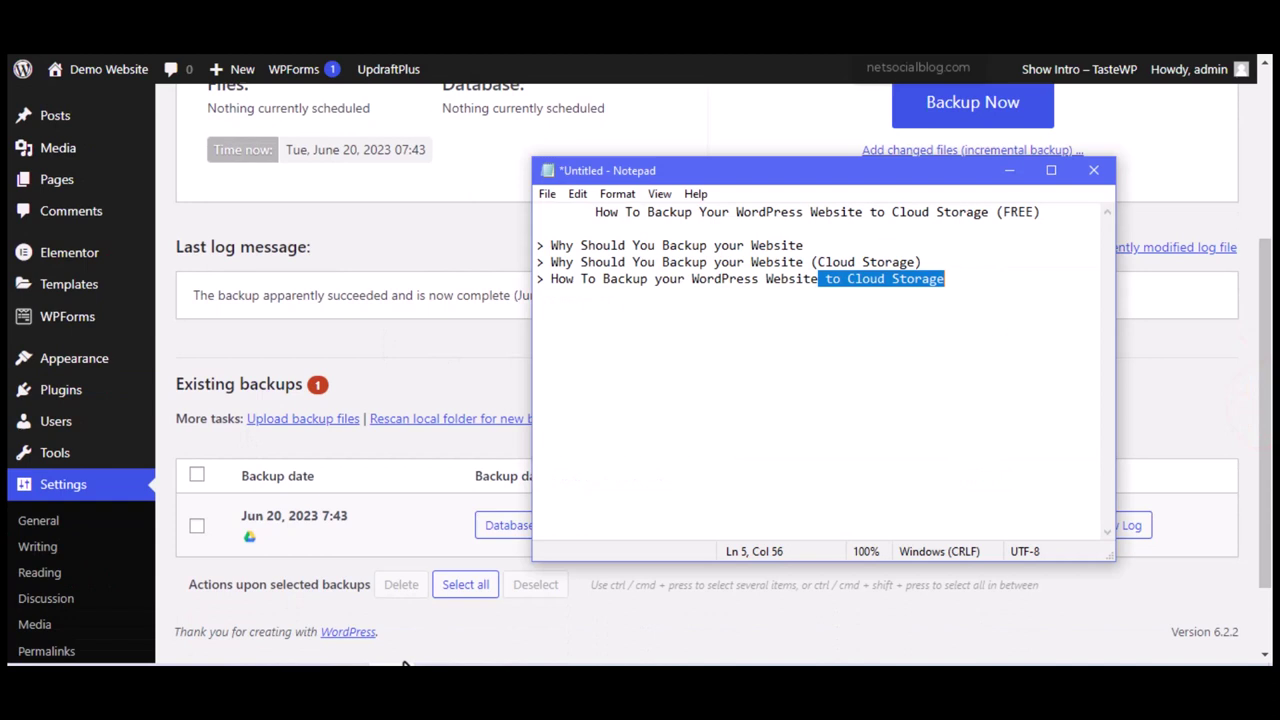
click(967, 285)
key(Return)
text(> )
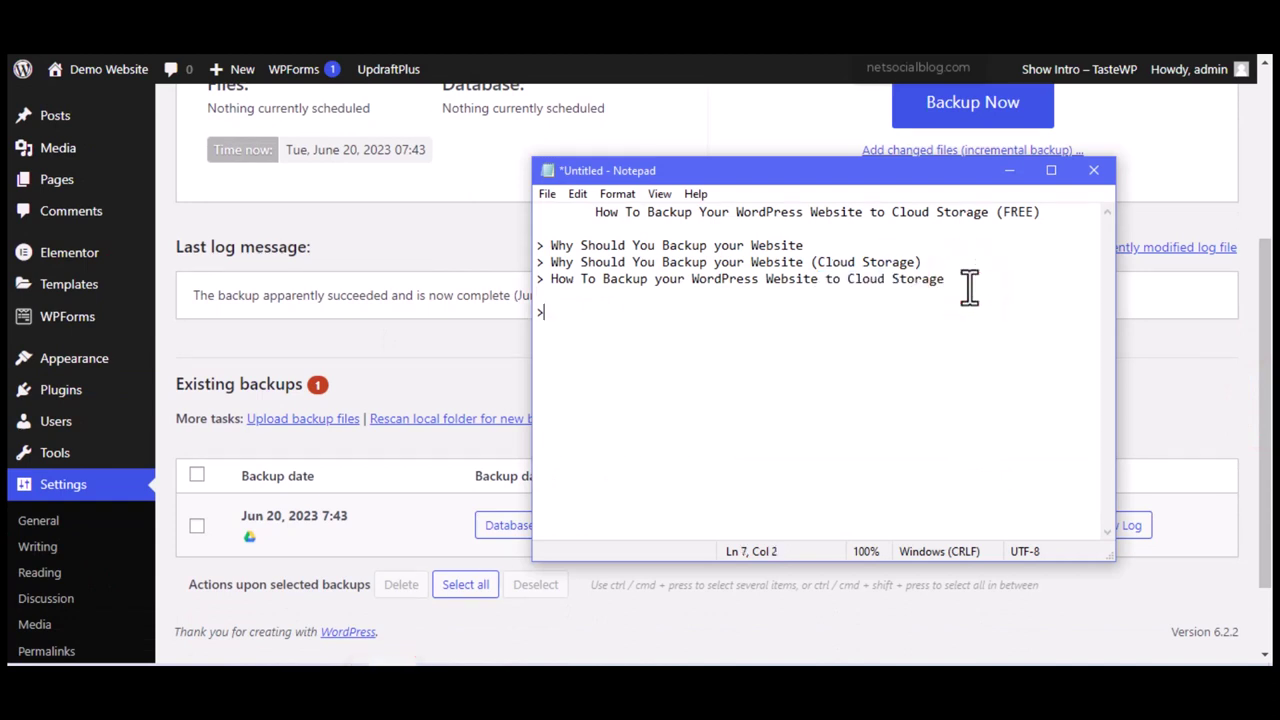
text(How oTo Restore)
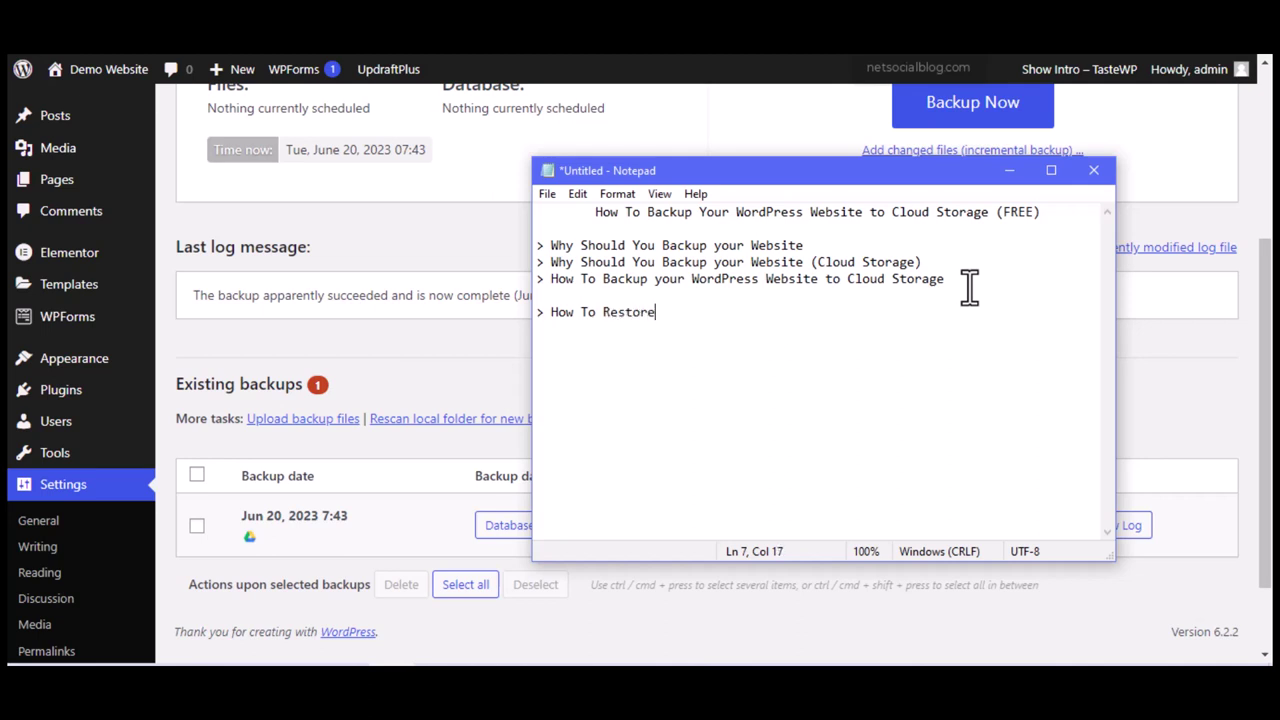
text( your Backup from C)
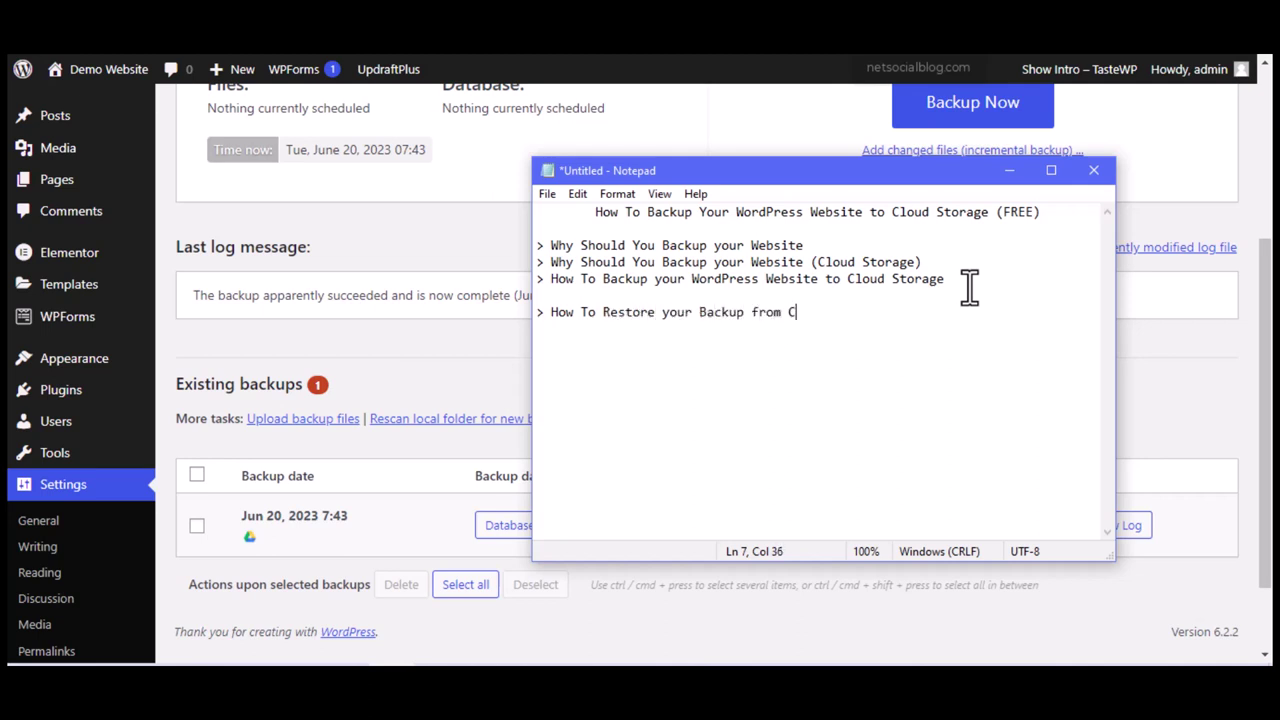
text(loud Storage)
Step: Insert "WordPress Website" before "Backup" in the Notepad line about restoring, and return to the UpdraftPlus page
key(ctrl+Left)
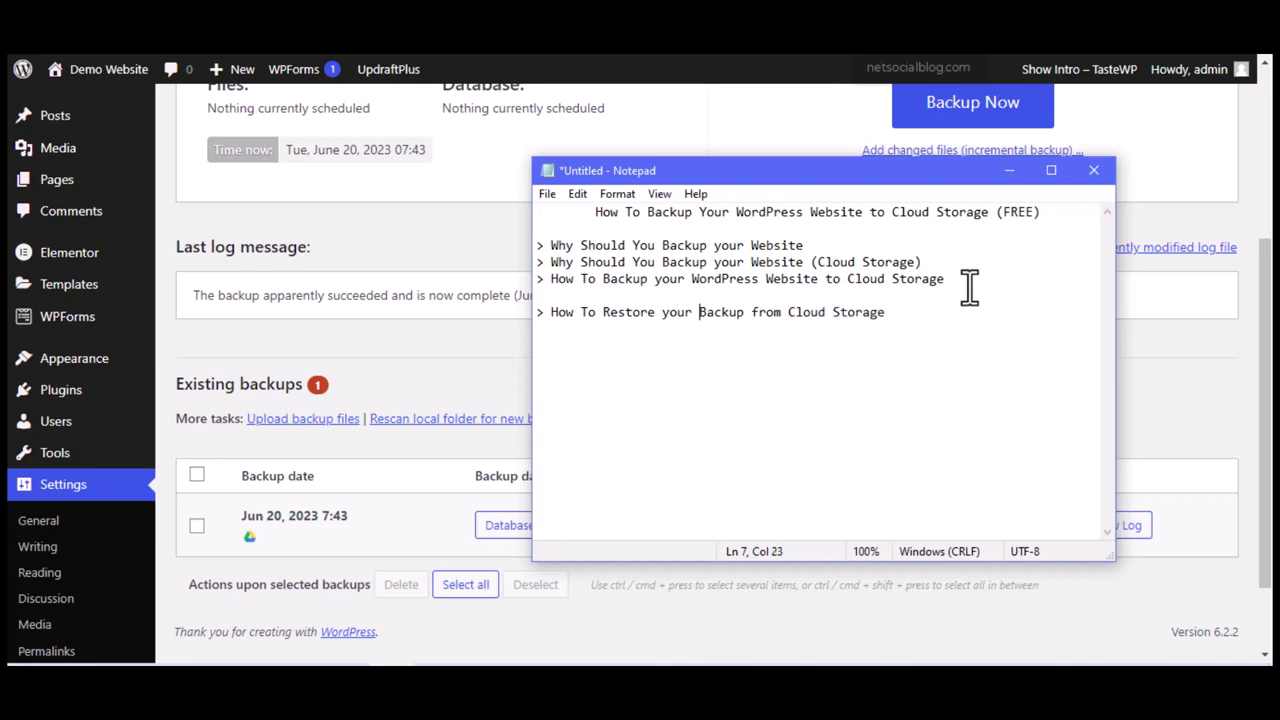
text(WordPres)
text(s Wesit)
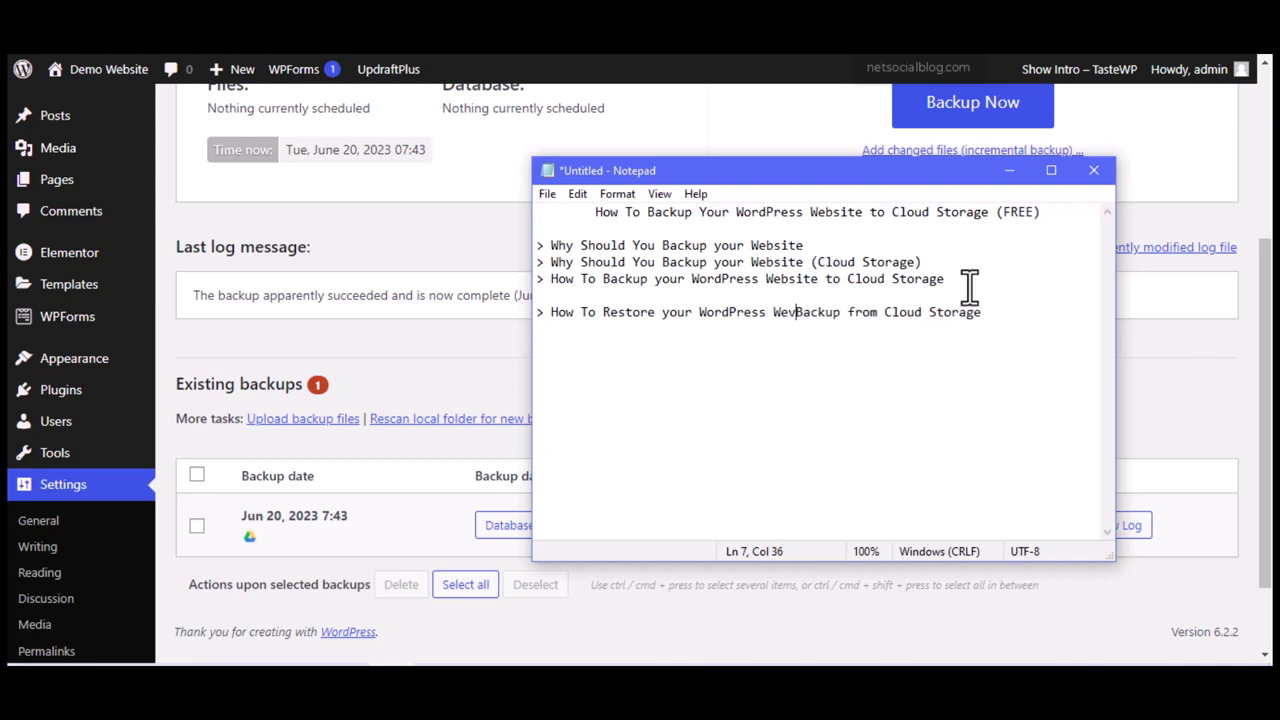
key(BackSpace)
key(BackSpace)
key(BackSpace)
text(bsite)
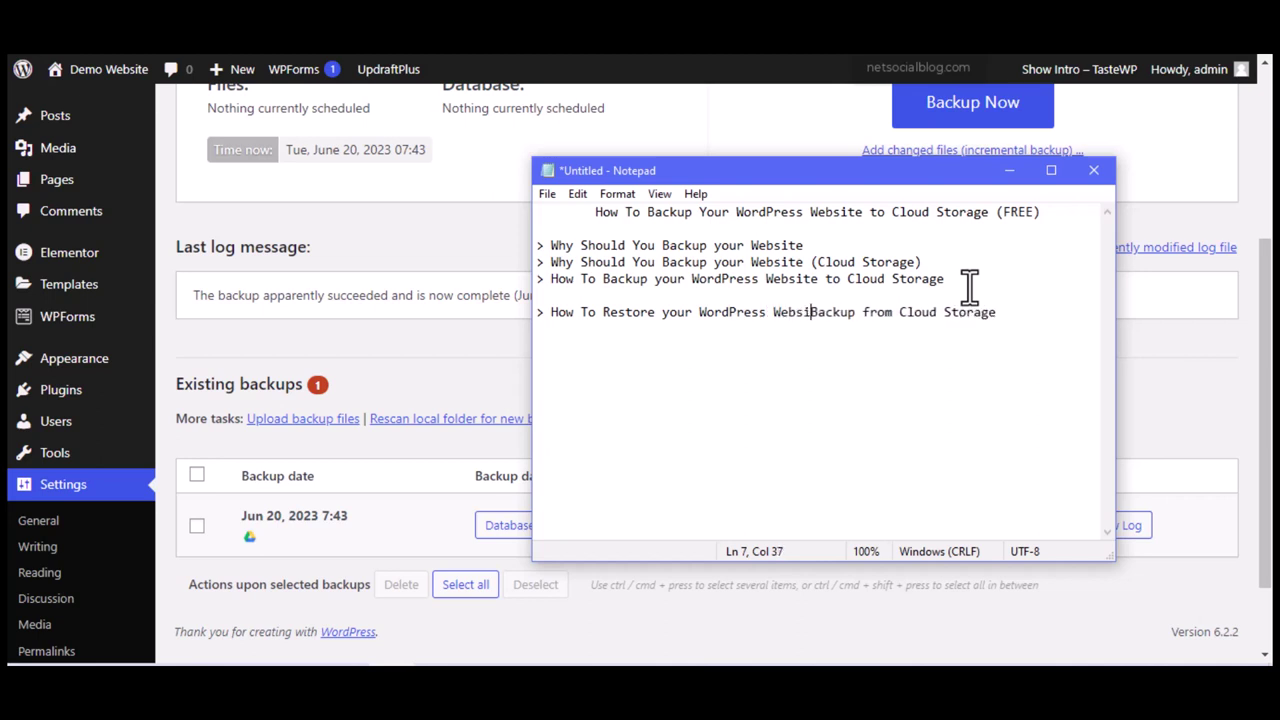
click(407, 246)
key(alt+Tab)
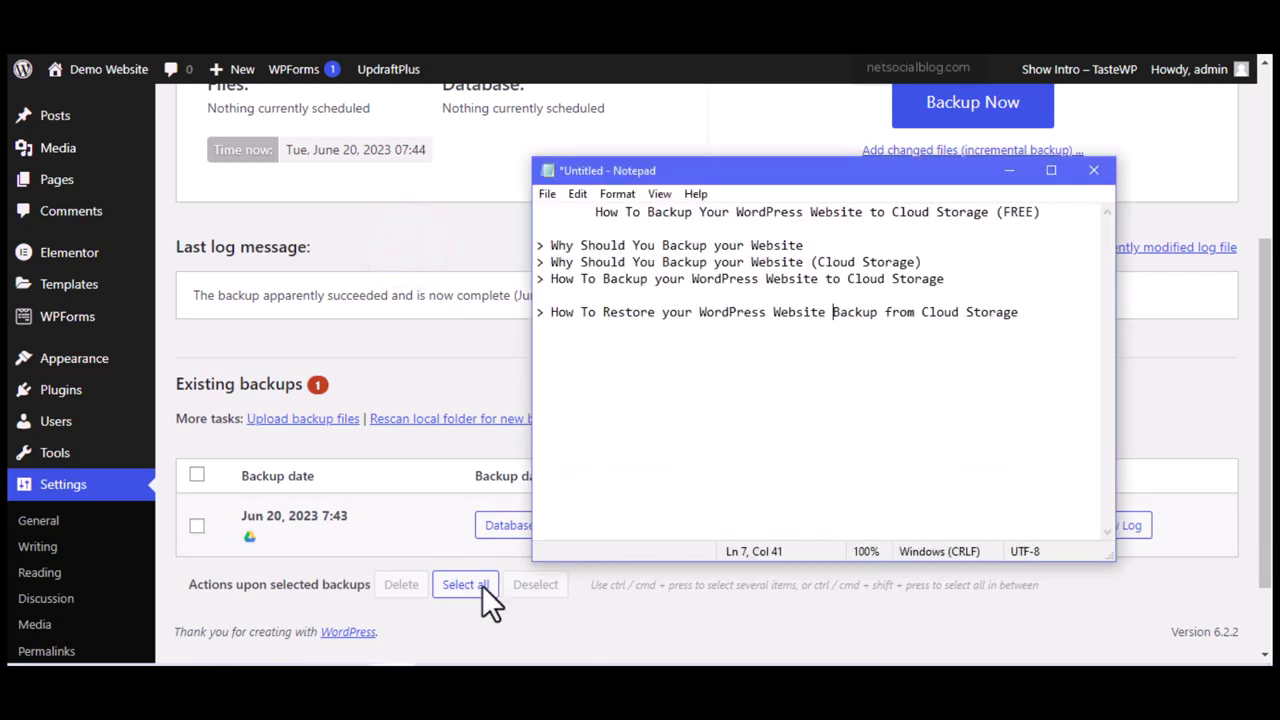
drag(1019, 316, 467, 368)
click(467, 368)
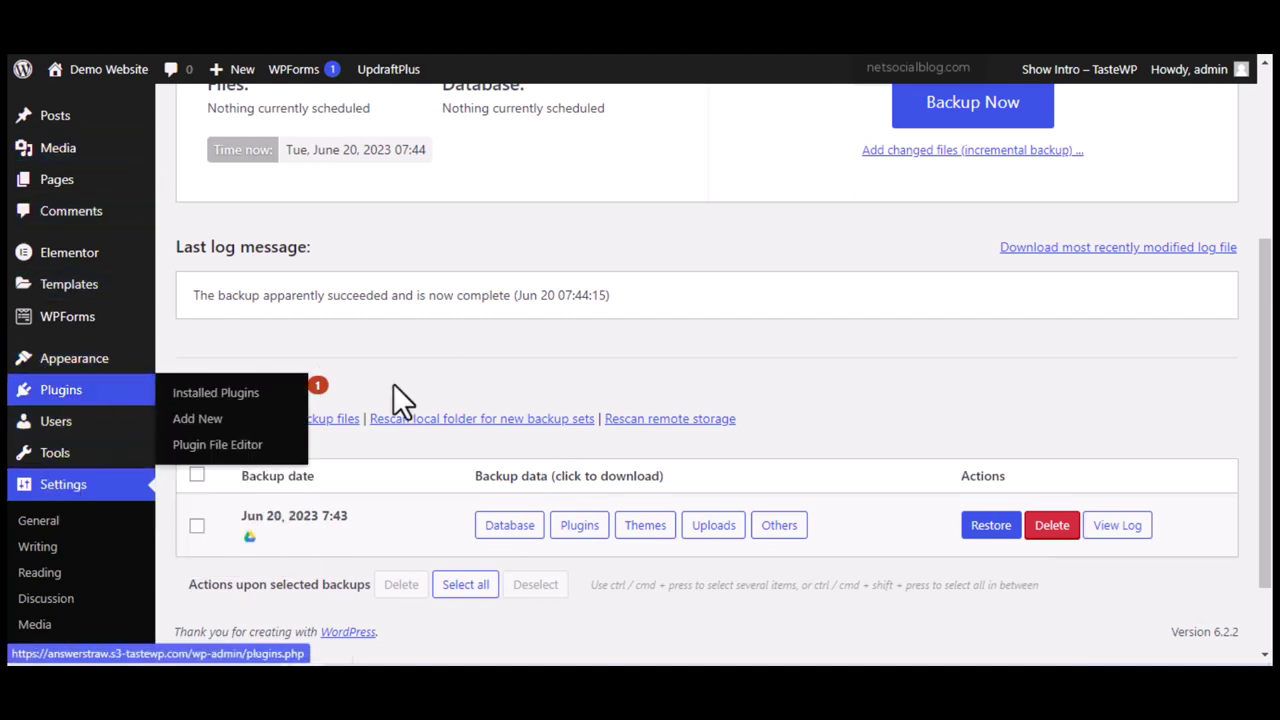
Step: Look over the UpdraftPlus backup schedule and remote storage settings, and return to the list of existing backups
drag(1265, 322, 1265, 212)
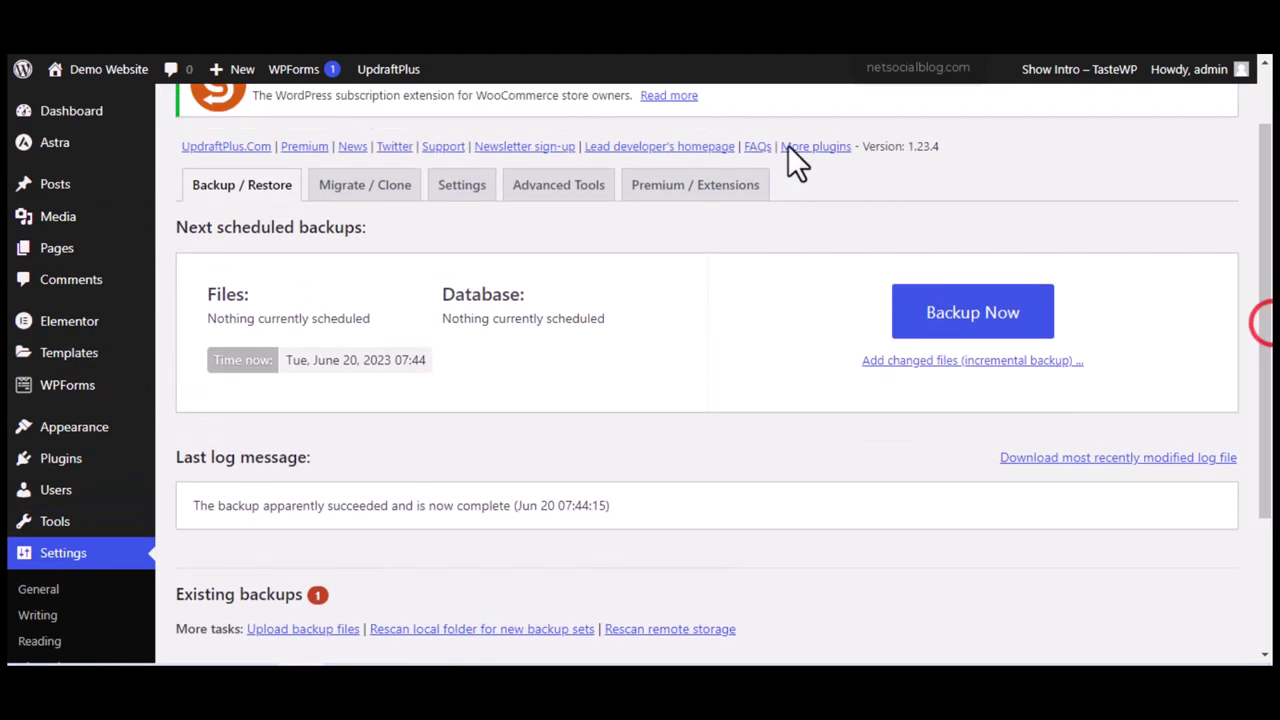
click(460, 187)
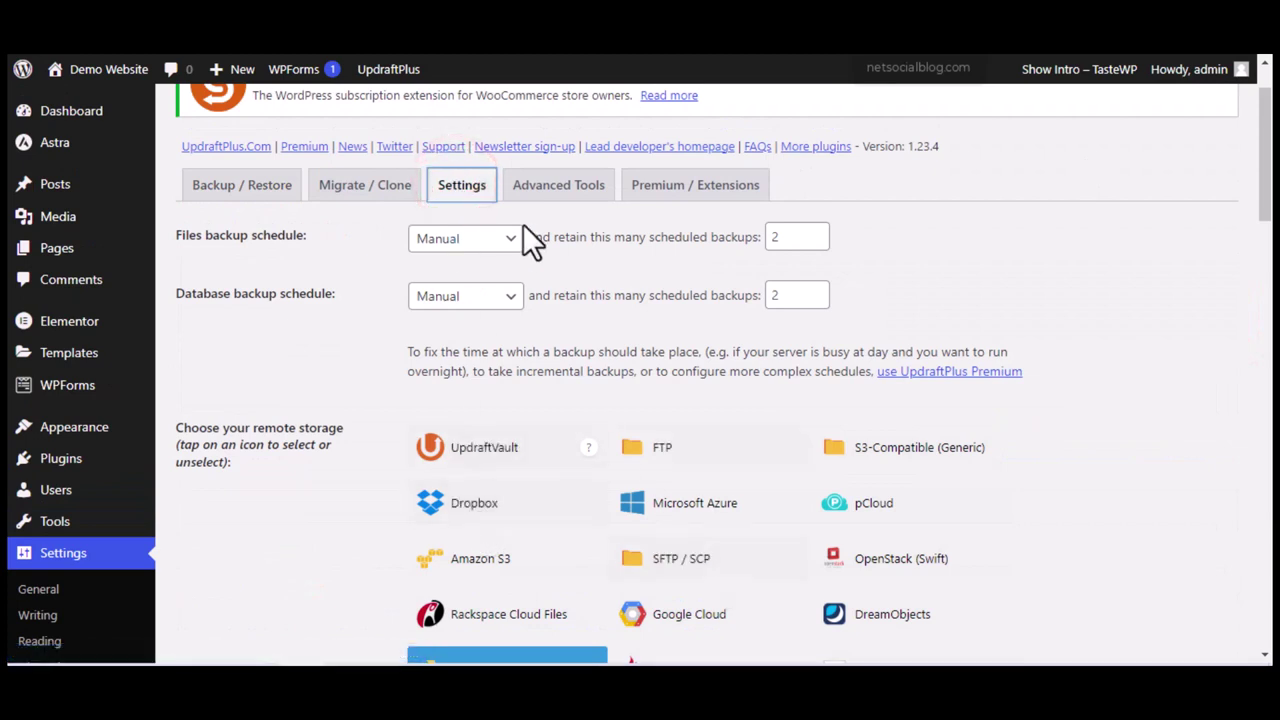
click(262, 200)
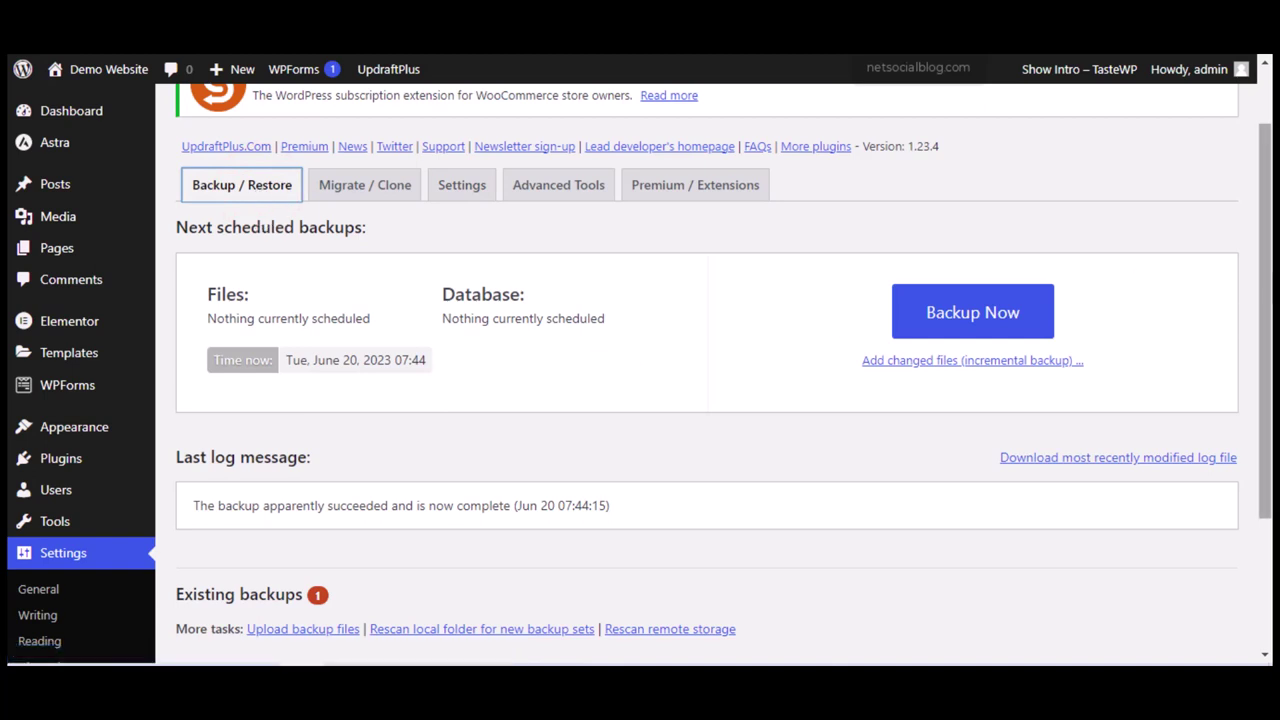
drag(1265, 140, 1265, 268)
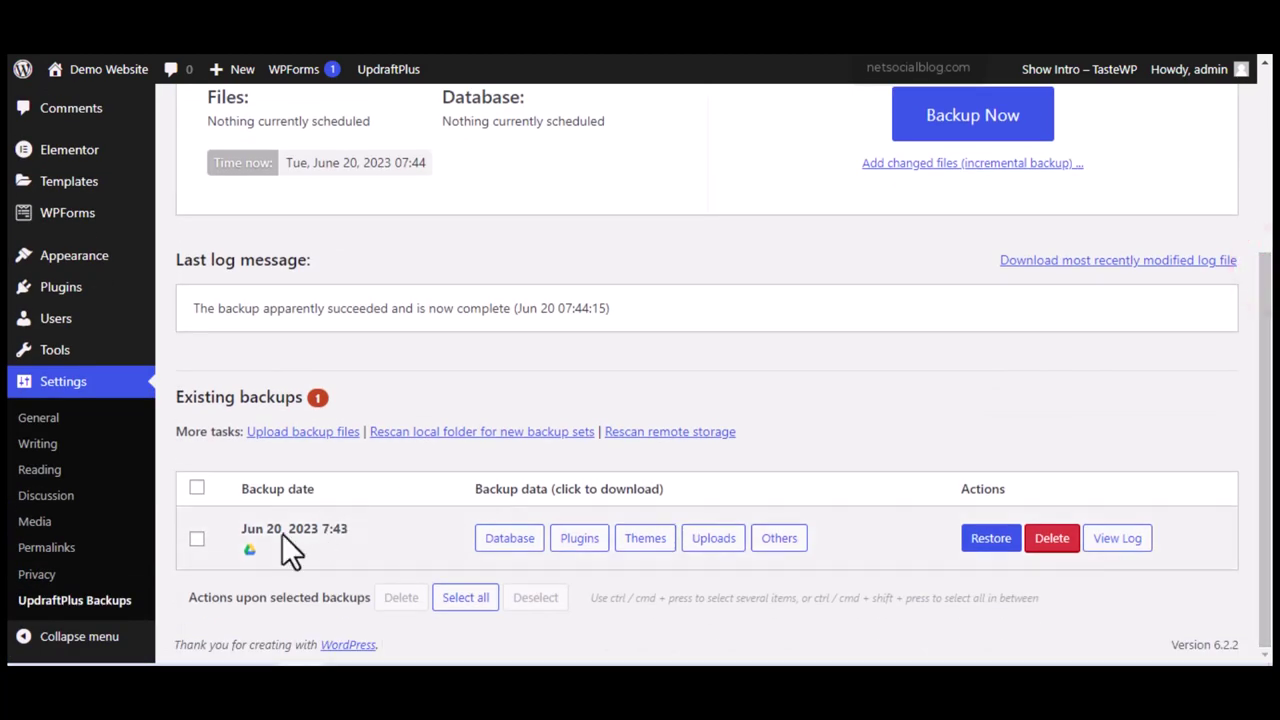